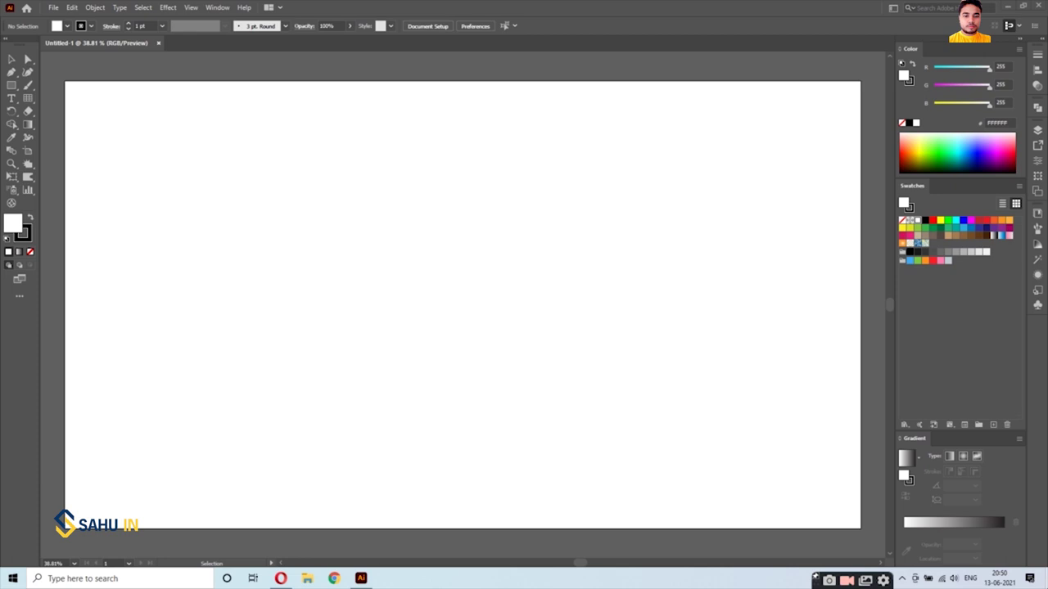
Draw a large rectangle across the artboard, fill it red EF1414, and nudge it slightly right and down
click(11, 85)
drag(102, 108, 760, 484)
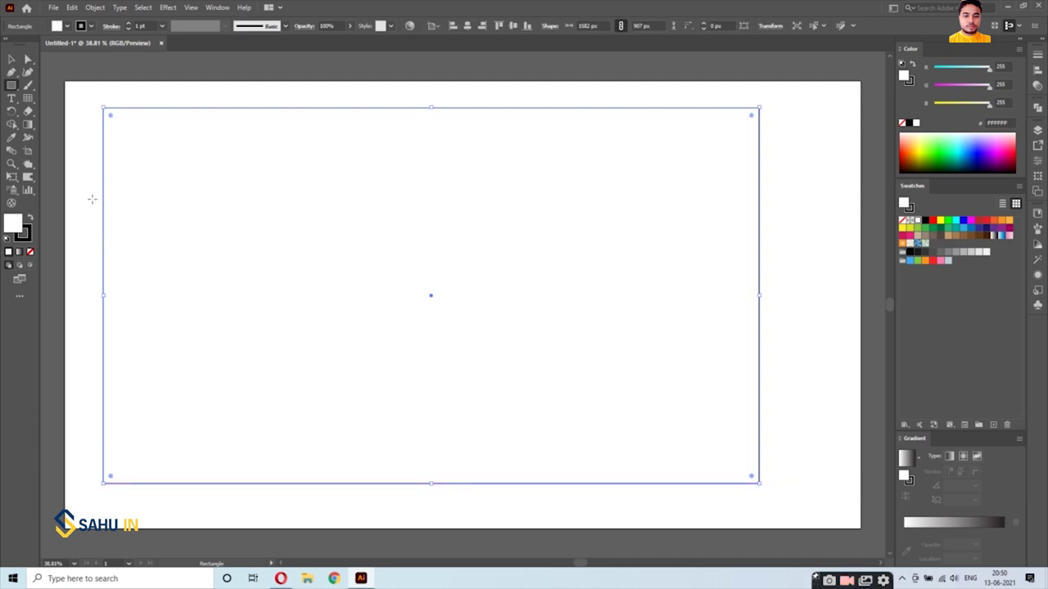
double_click(13, 225)
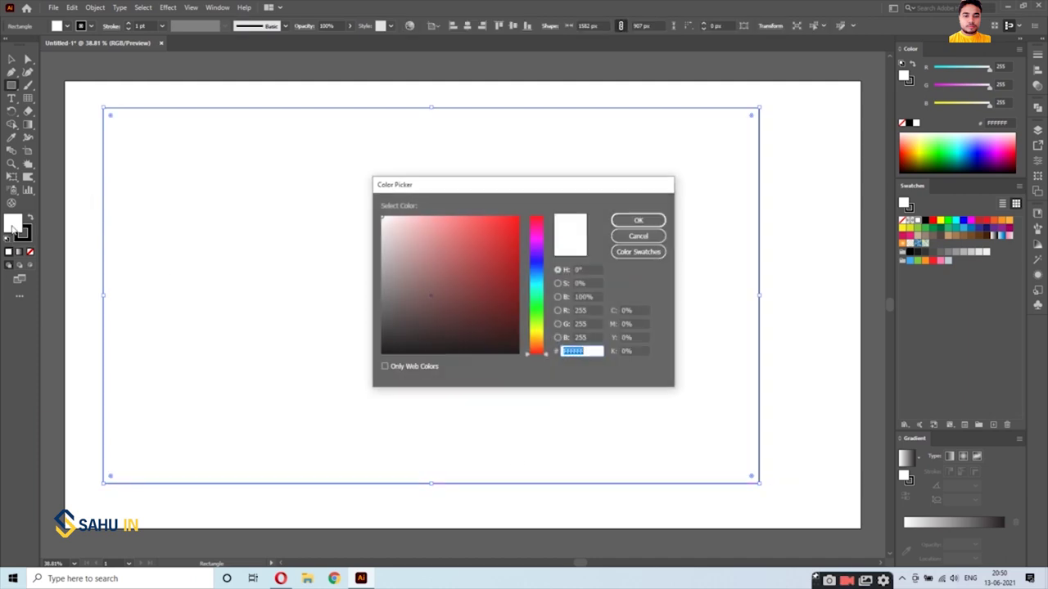
click(508, 224)
click(638, 220)
key(v)
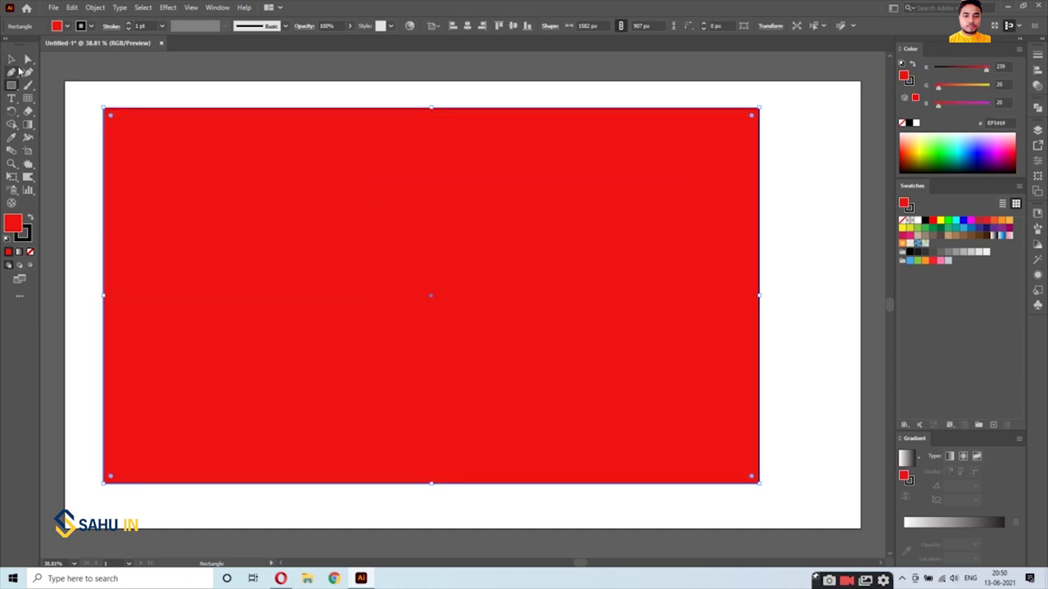
drag(352, 361, 389, 374)
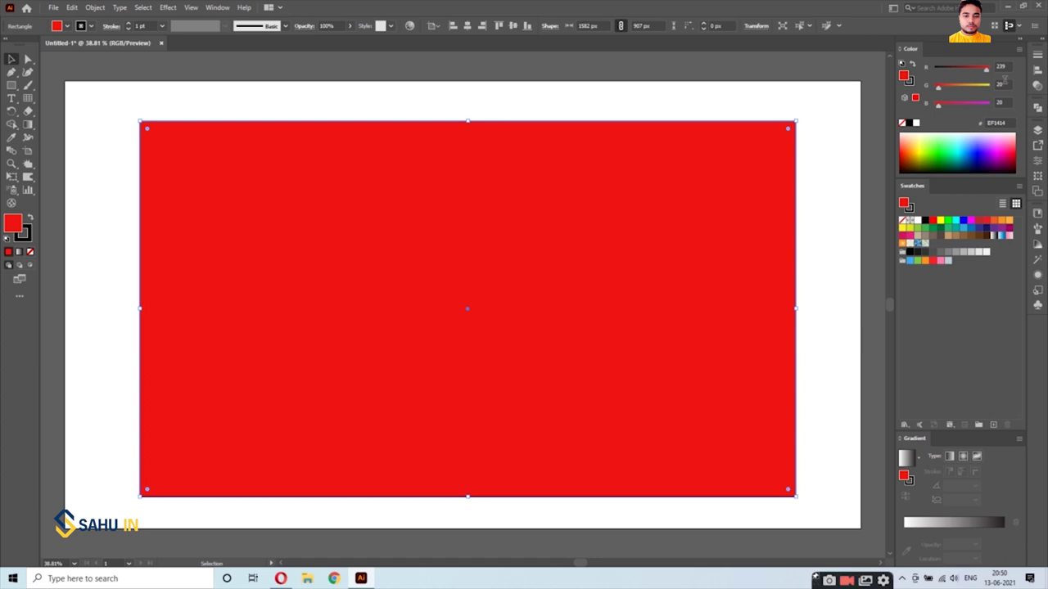
Collapse and re-expand the panel dock, drag the Gradient panel taller, then reselect the red rectangle
click(1005, 45)
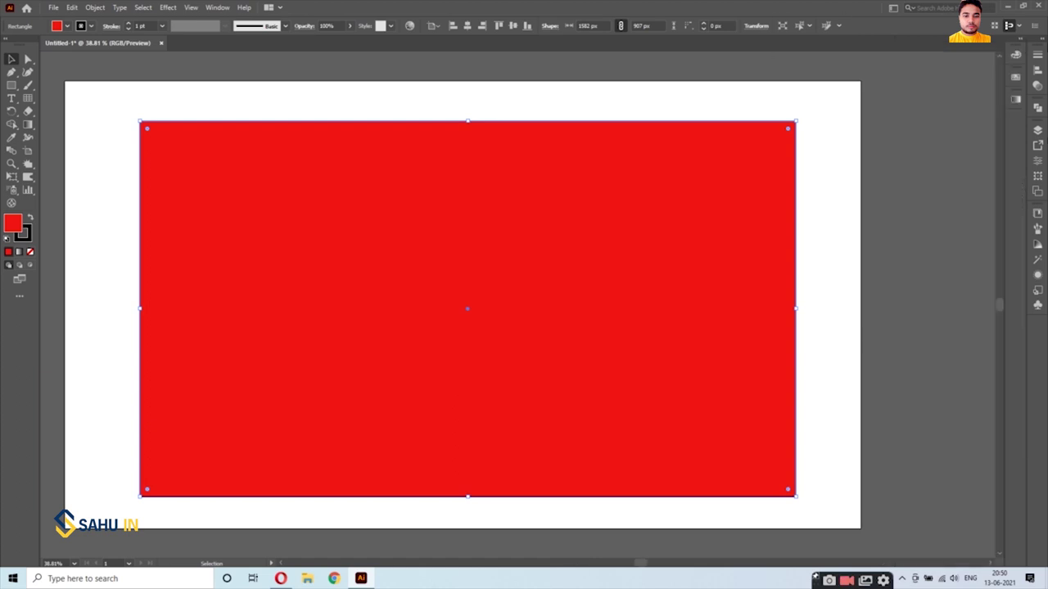
click(1019, 47)
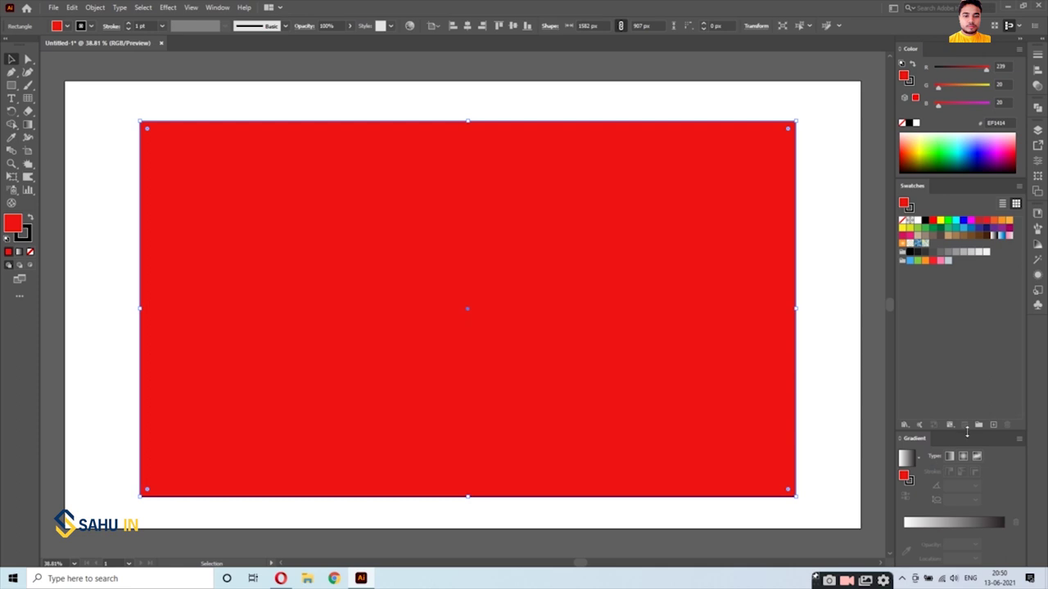
drag(967, 431, 967, 345)
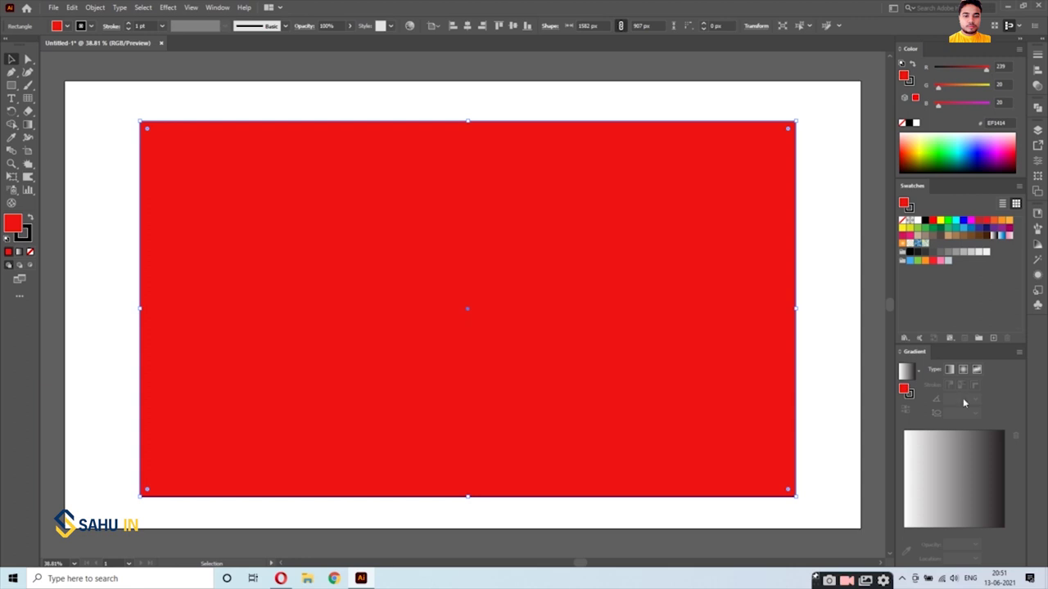
click(218, 8)
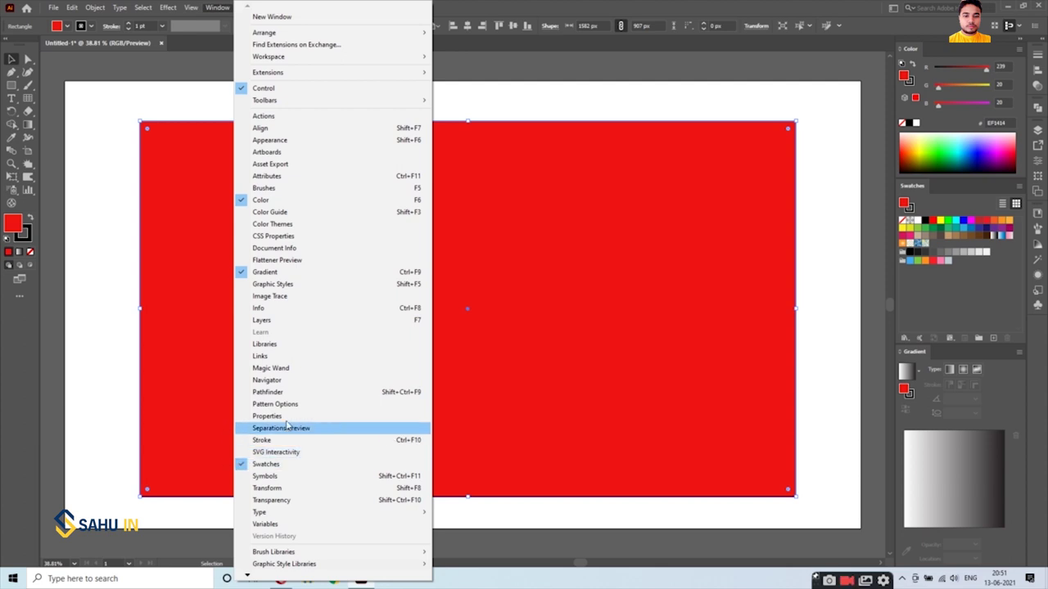
click(634, 95)
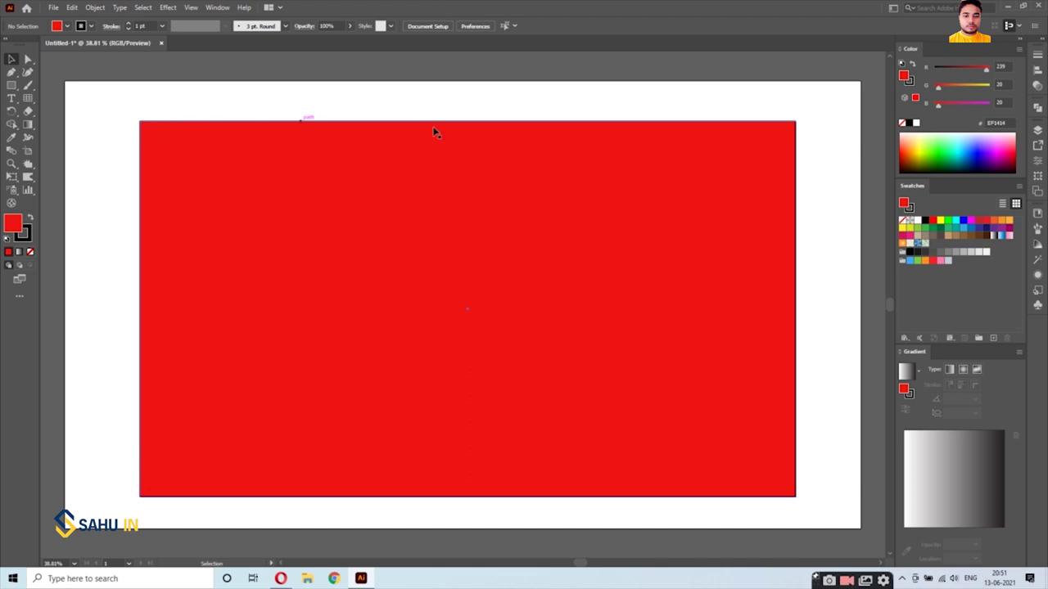
click(573, 320)
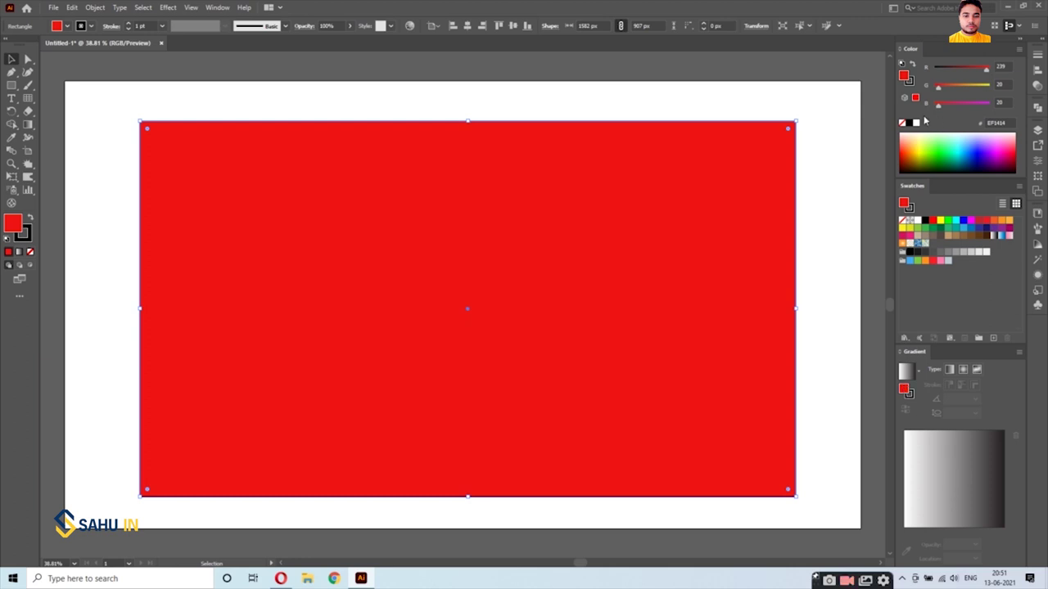
Drag the Color panel's R, G and B sliders to shift the fill toward orange
mouse_move(987, 73)
mouse_down()
mouse_move(961, 76)
mouse_move(990, 69)
mouse_up()
drag(938, 87, 979, 93)
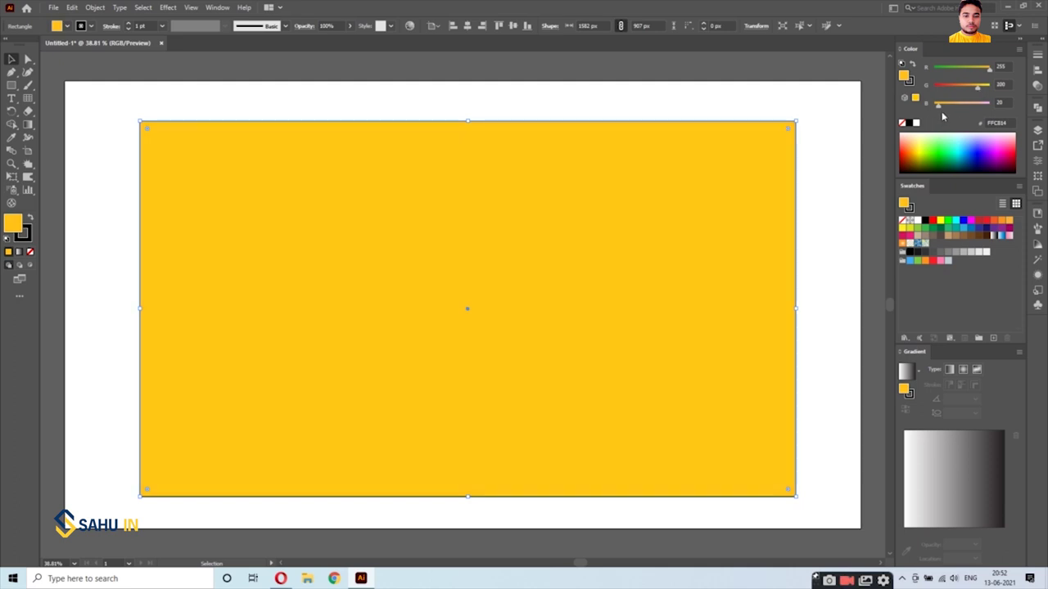
mouse_move(938, 105)
mouse_down()
mouse_move(984, 106)
mouse_move(934, 105)
mouse_move(950, 89)
mouse_up()
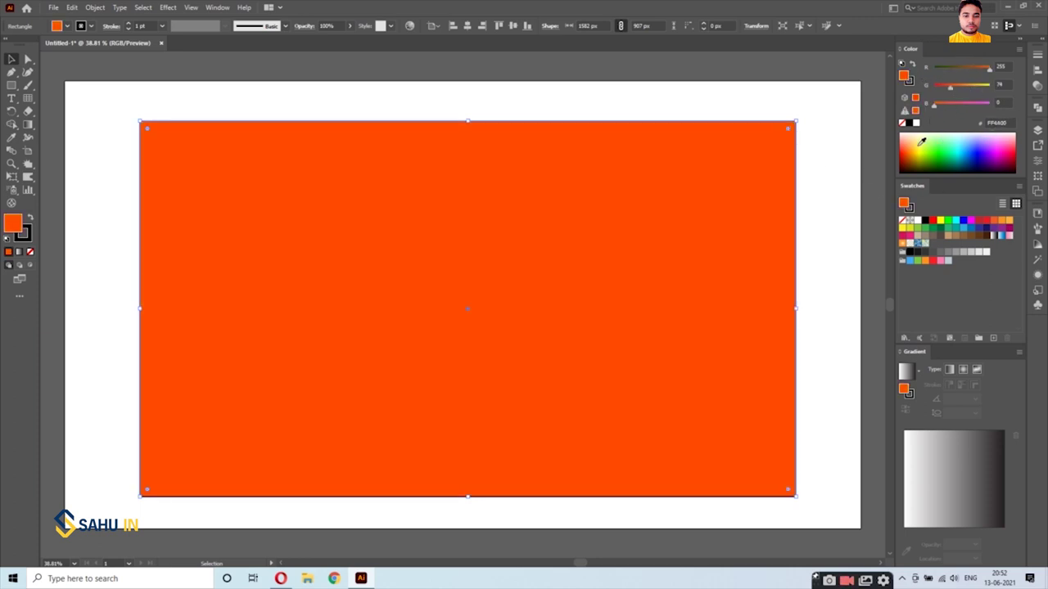
Toggle the Color panel's slider options, enlarge the spectrum, and fine-tune the fill to orange FF6300
click(1019, 53)
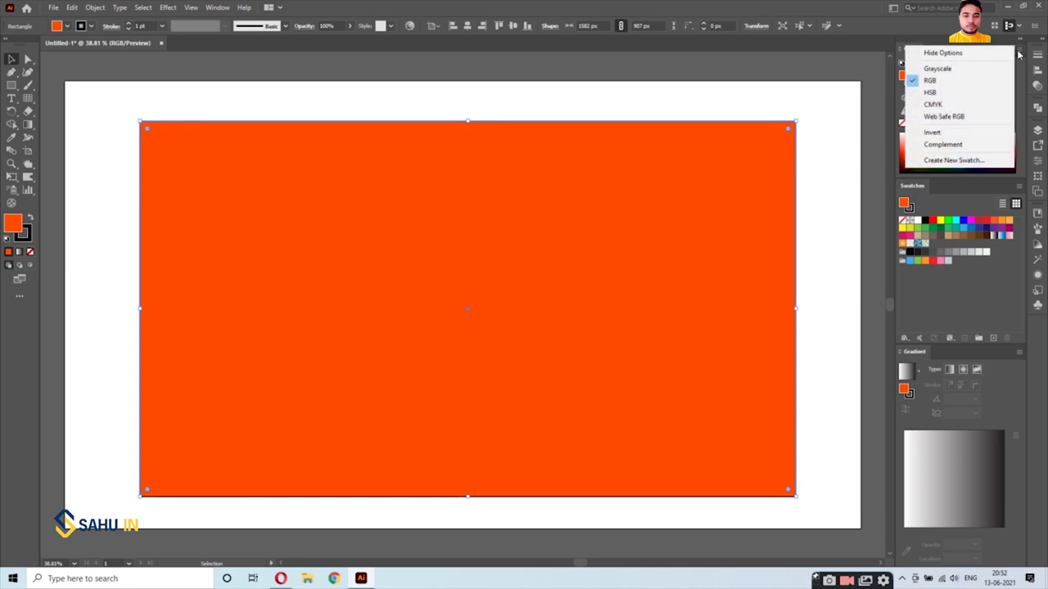
click(950, 53)
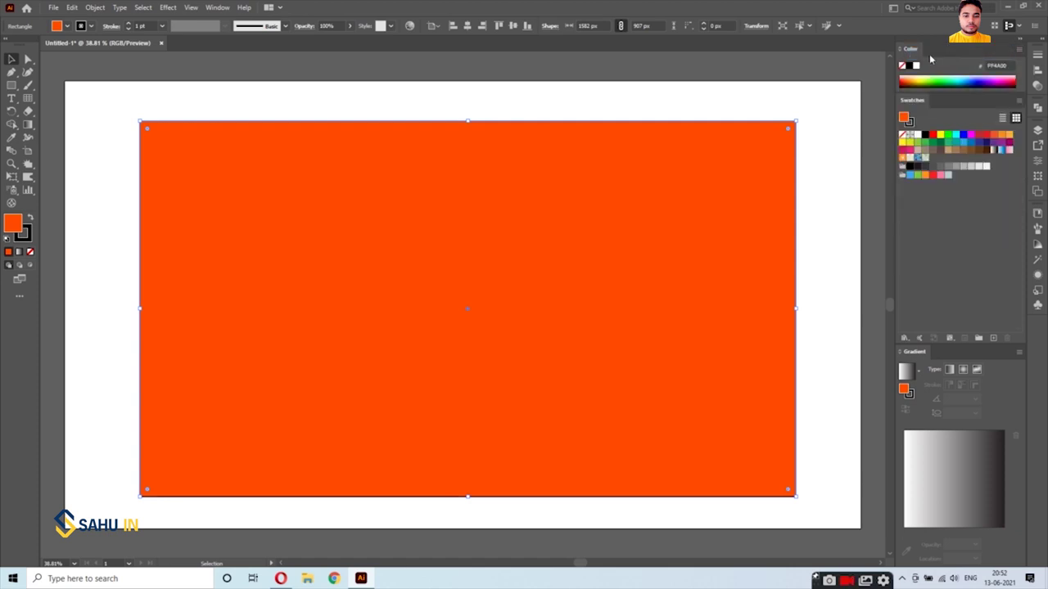
click(1019, 50)
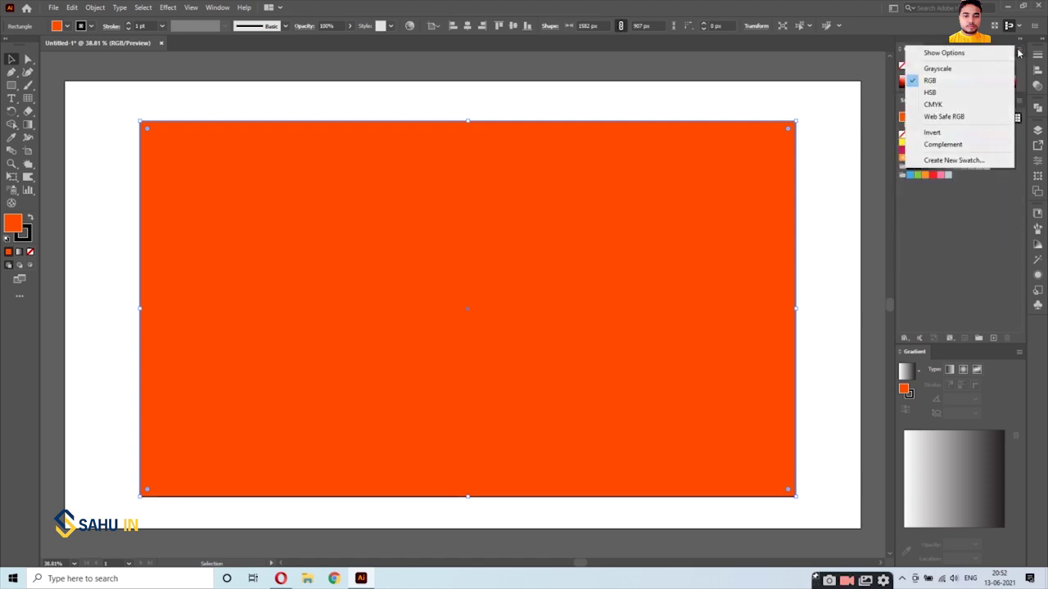
click(950, 53)
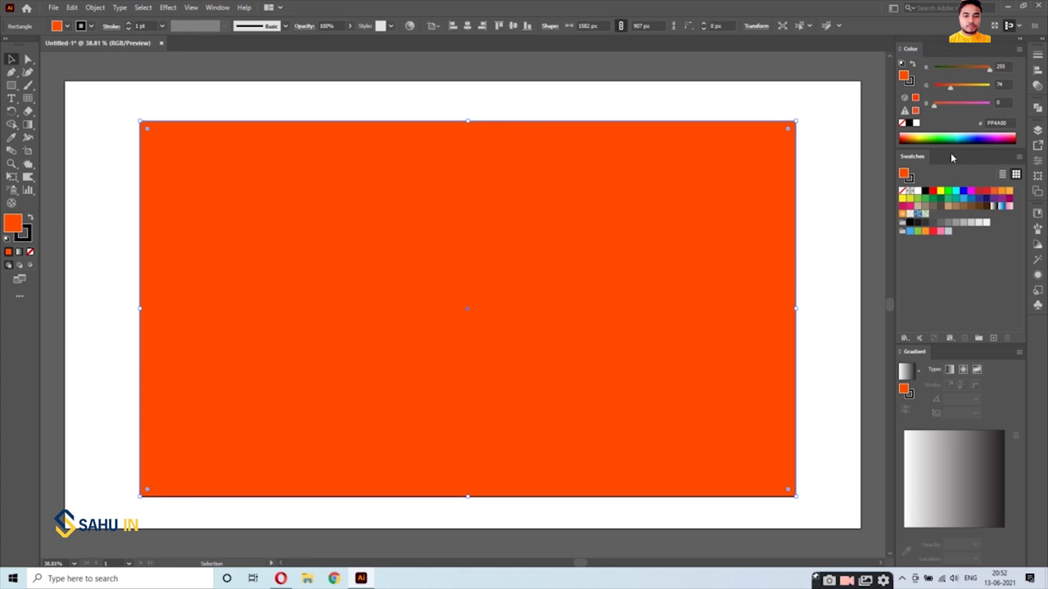
drag(949, 152, 955, 211)
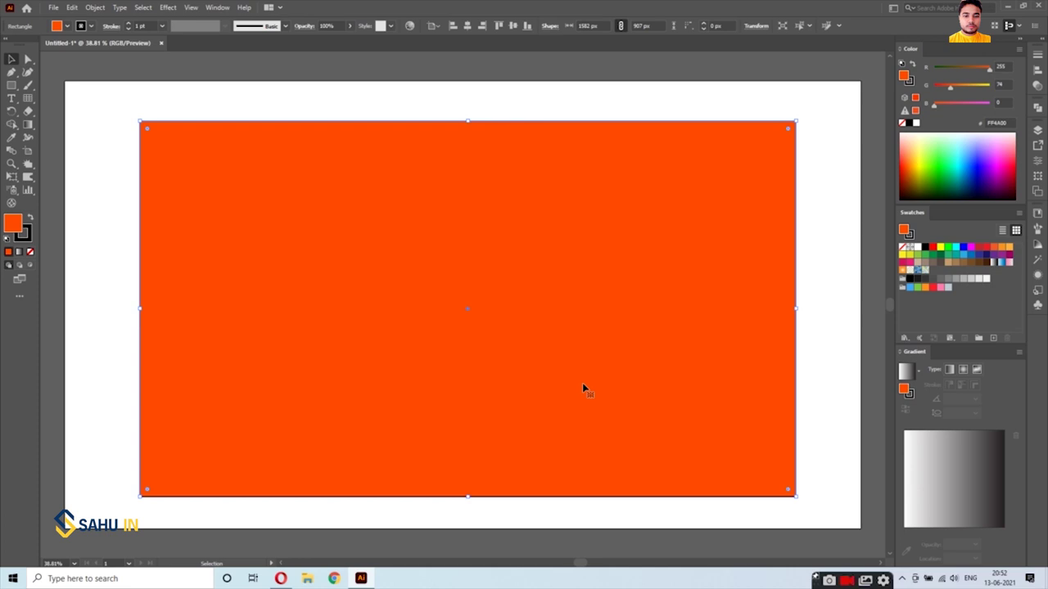
mouse_move(950, 89)
mouse_down()
mouse_move(973, 91)
mouse_move(955, 88)
mouse_up()
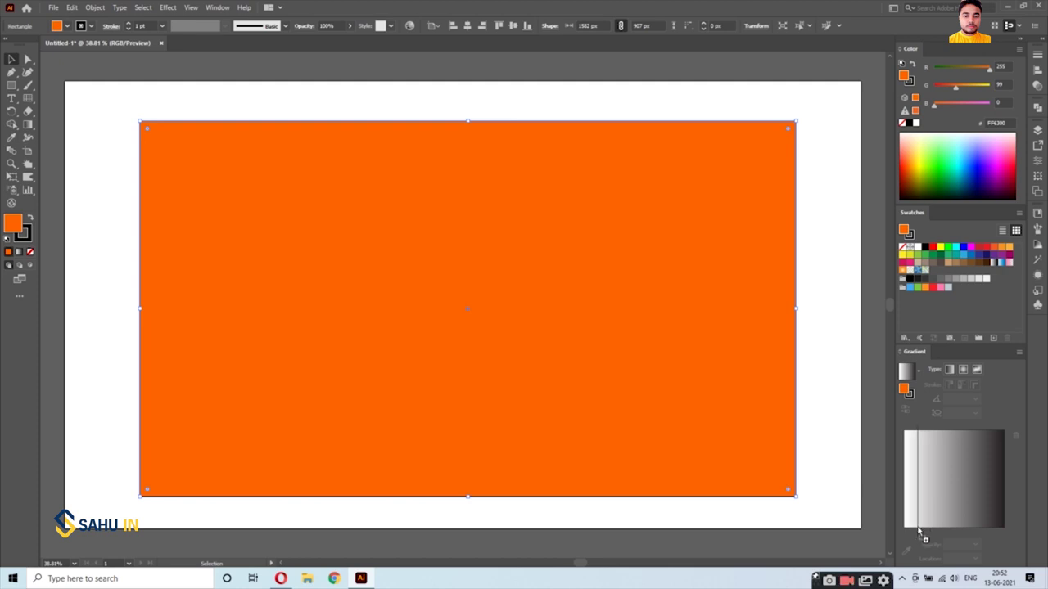
Apply a linear gradient, enlarge its preview, and replace the white and black stops with orange FF6300 stops
click(920, 534)
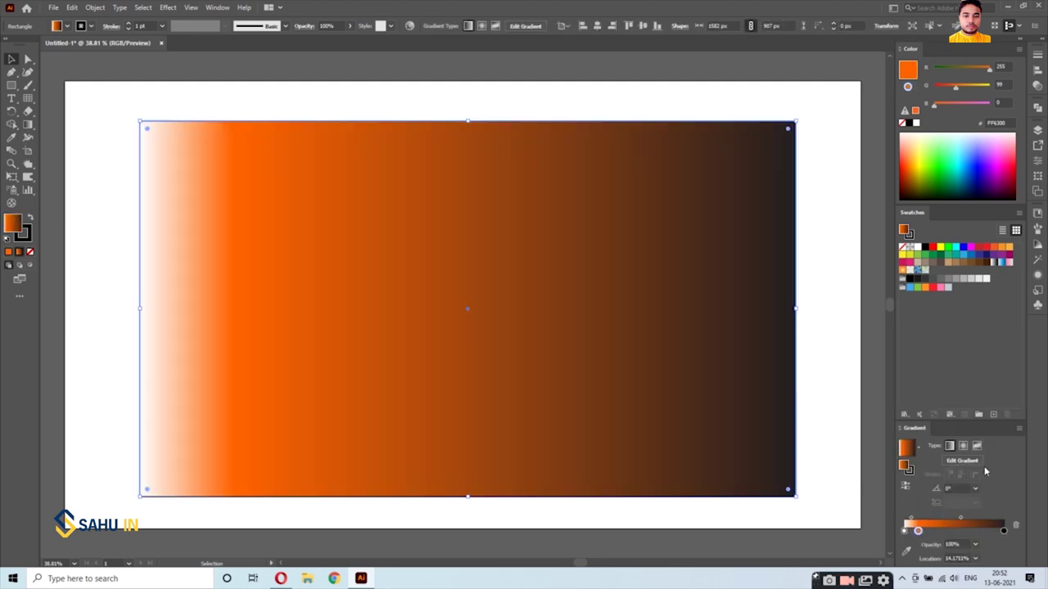
drag(975, 420, 969, 329)
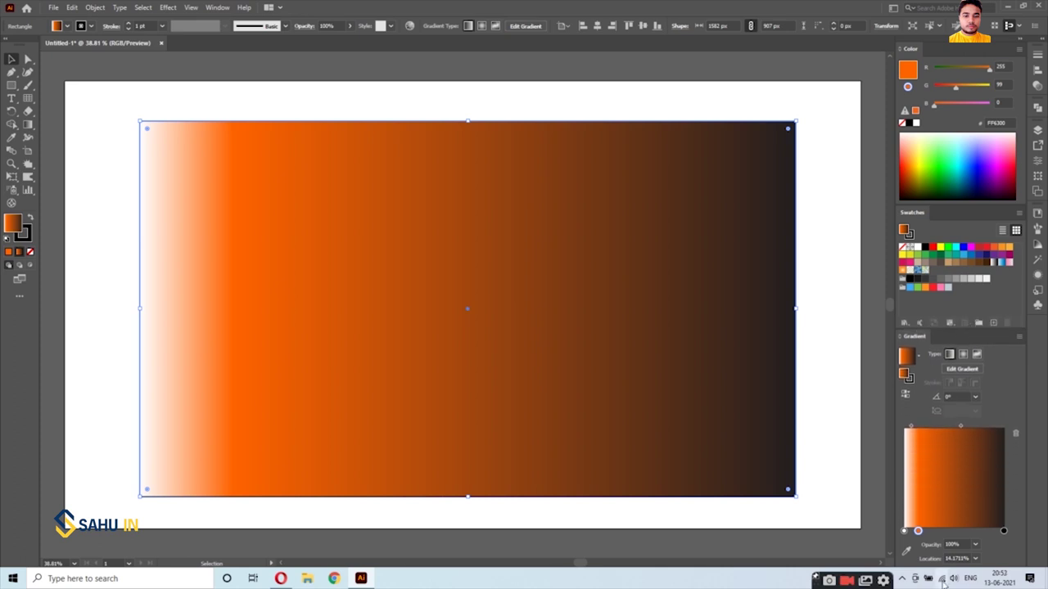
drag(918, 531, 952, 530)
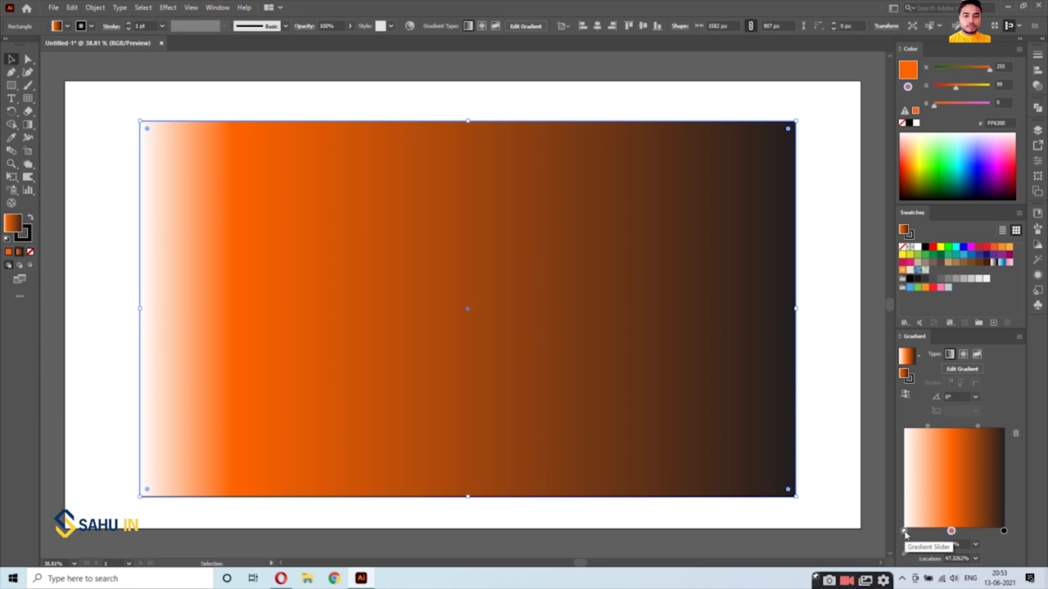
drag(905, 530, 905, 565)
drag(950, 531, 915, 533)
drag(1004, 531, 986, 532)
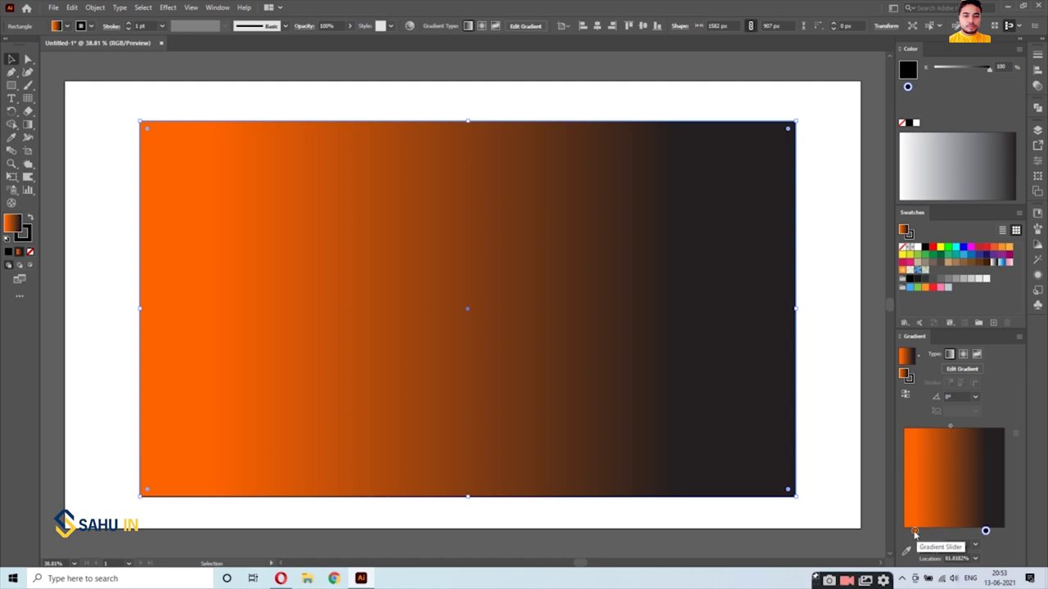
drag(916, 534, 959, 532)
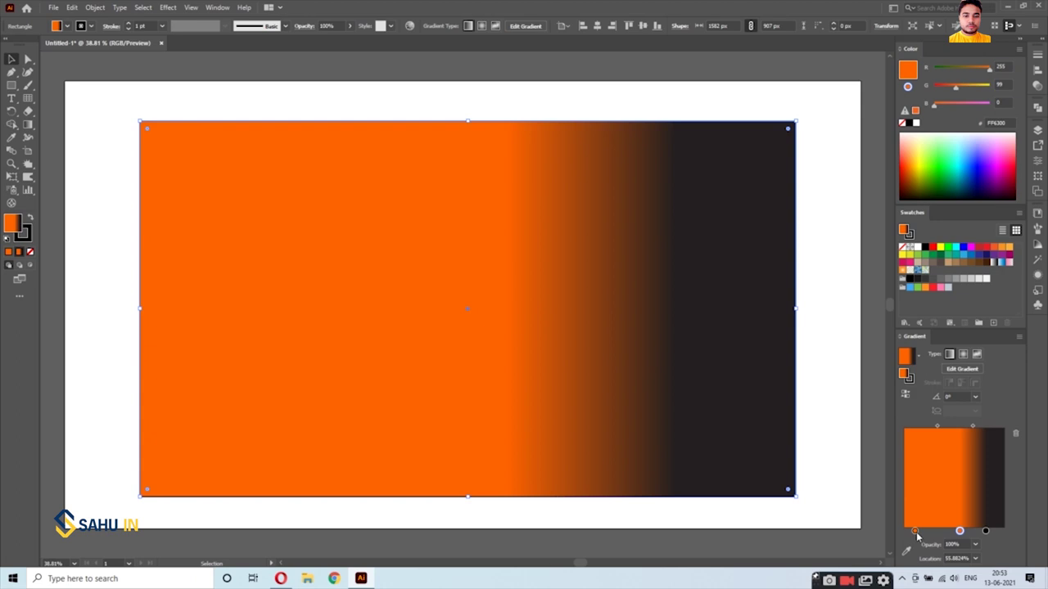
mouse_move(985, 531)
mouse_down()
mouse_move(983, 557)
mouse_move(1001, 531)
mouse_up()
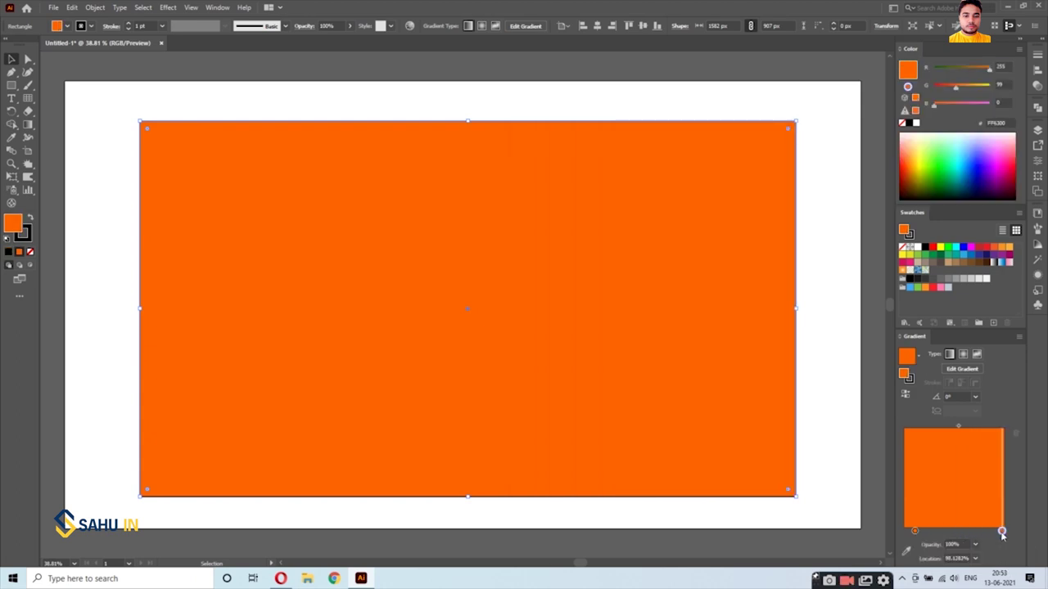
Set the right gradient stop to green 1EE900 and move the orange stop to the far left
double_click(1001, 532)
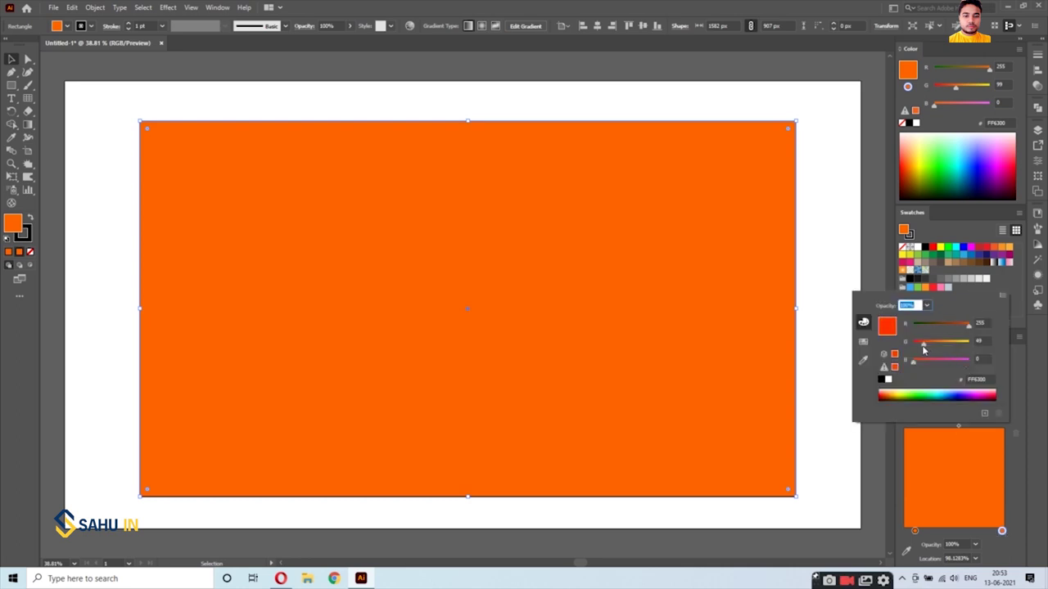
drag(935, 344, 915, 345)
click(919, 394)
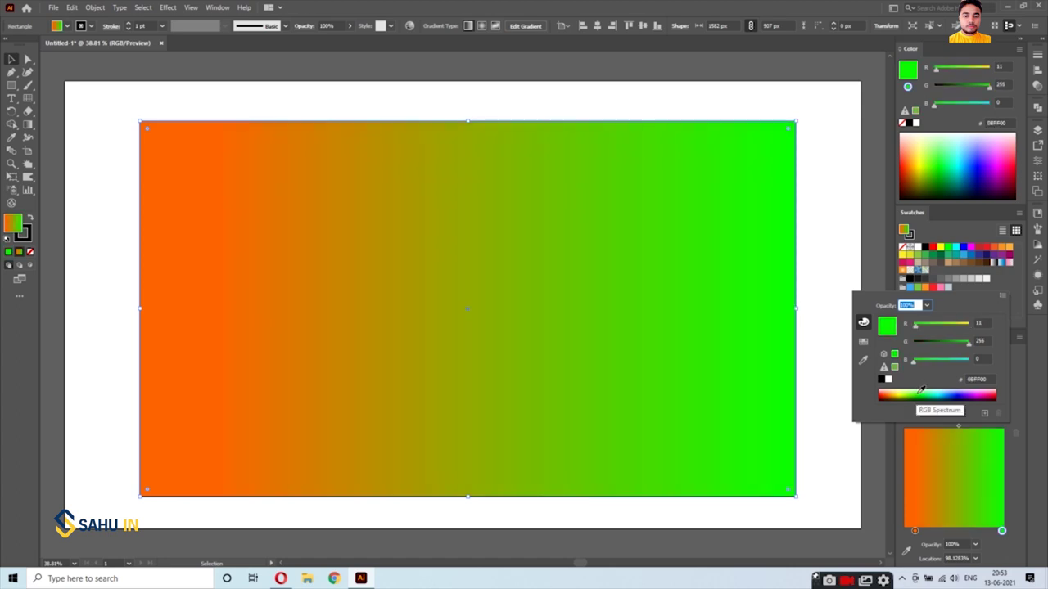
click(916, 392)
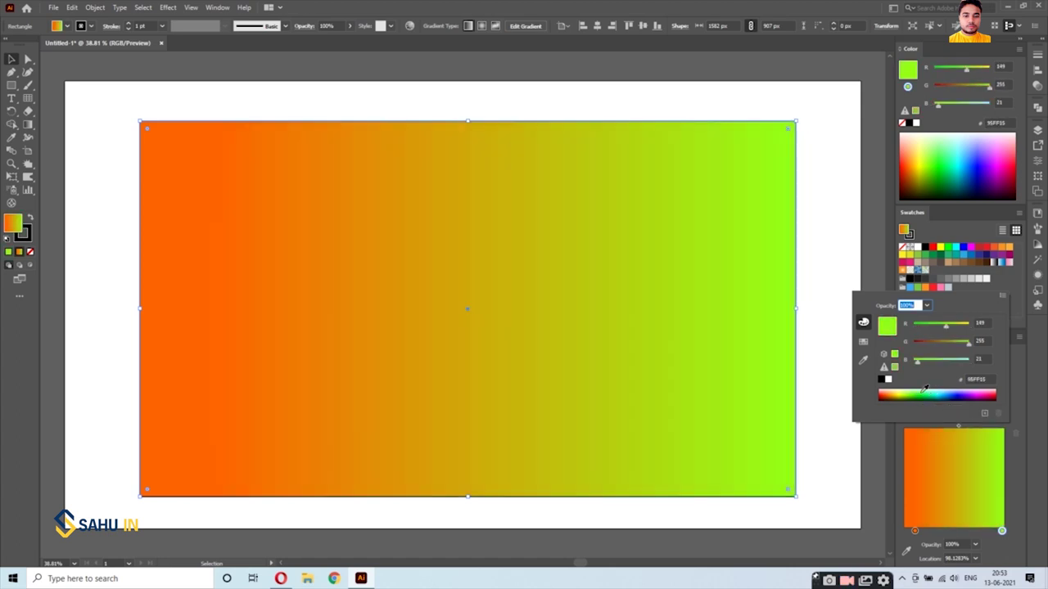
click(931, 391)
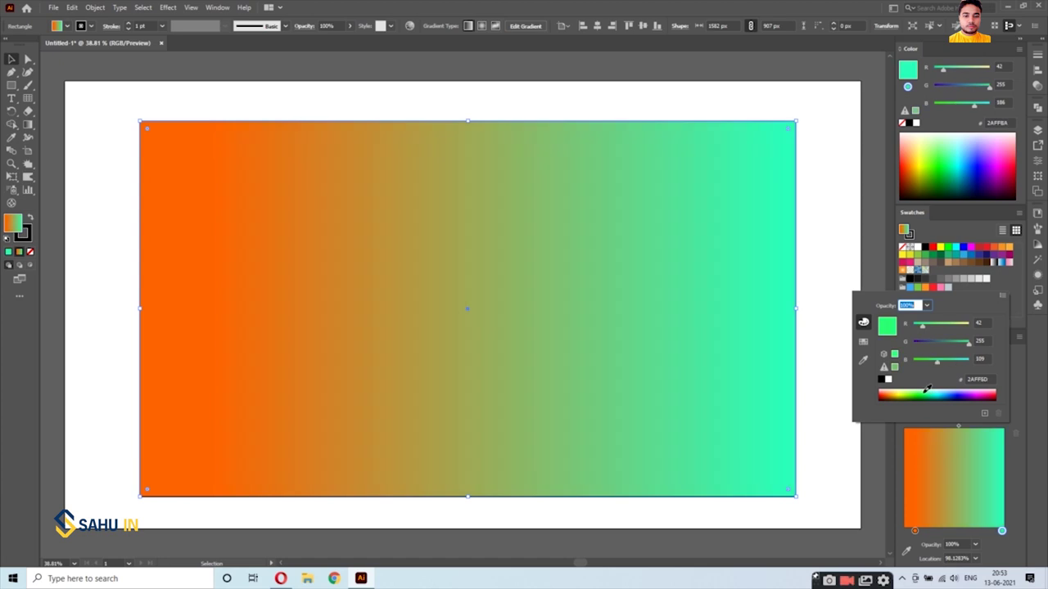
drag(927, 390, 919, 391)
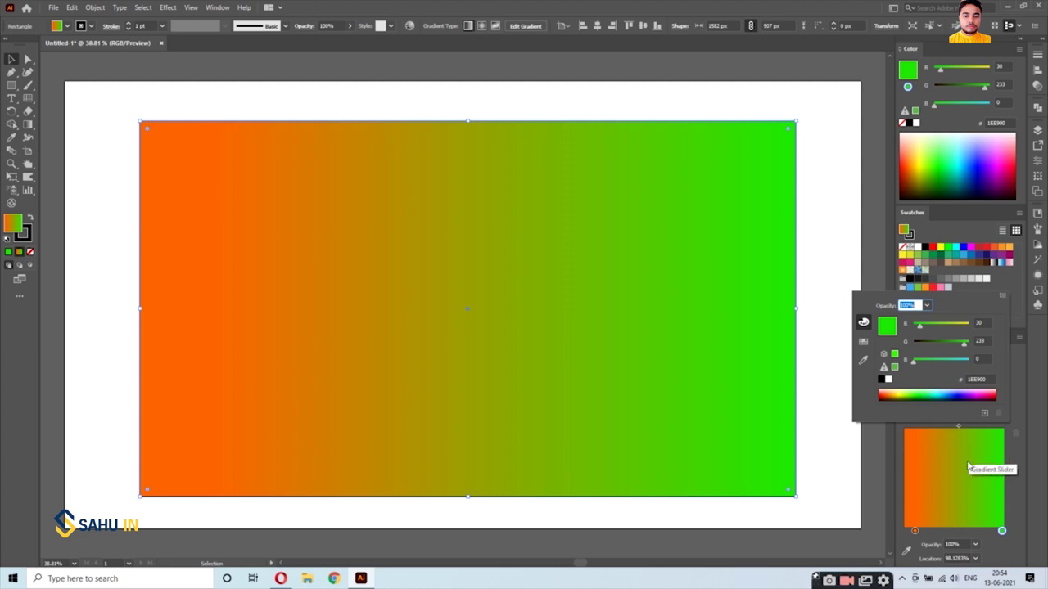
click(1002, 532)
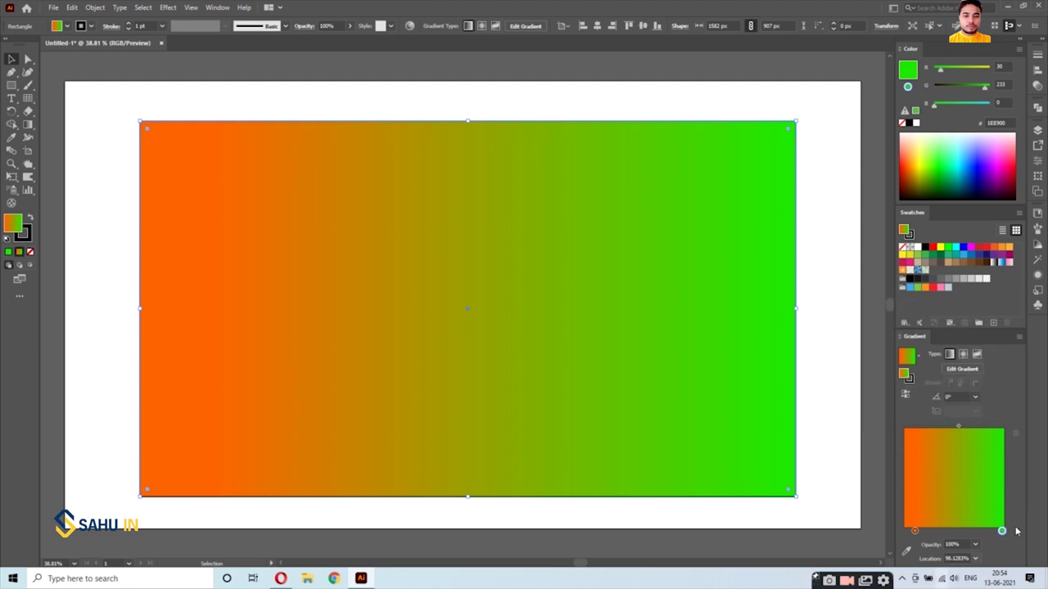
drag(914, 531, 905, 532)
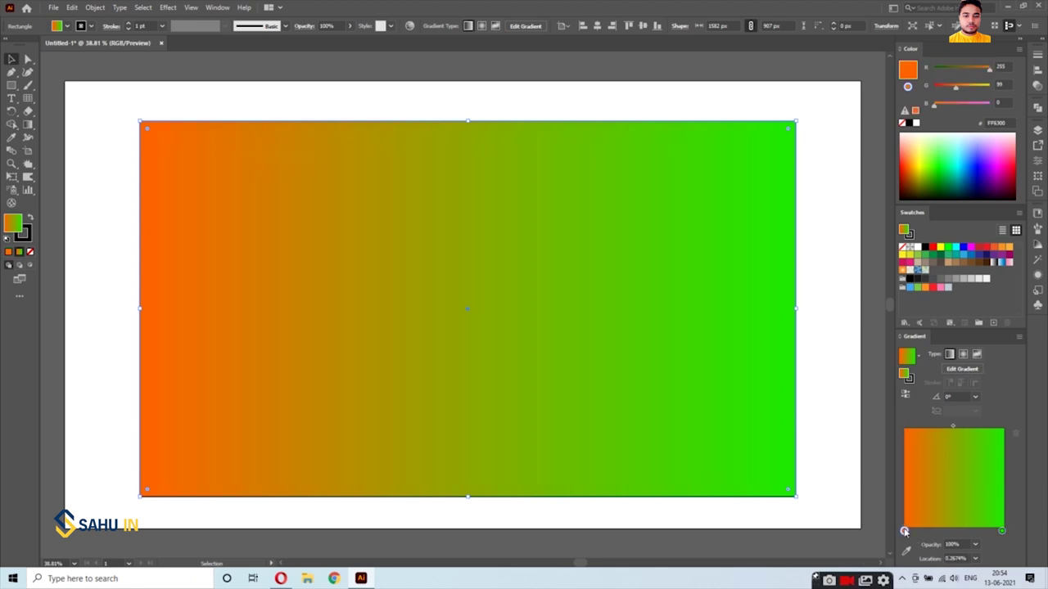
Add a gradient stop at the 50% midpoint and colour it white FFFFFF
click(954, 532)
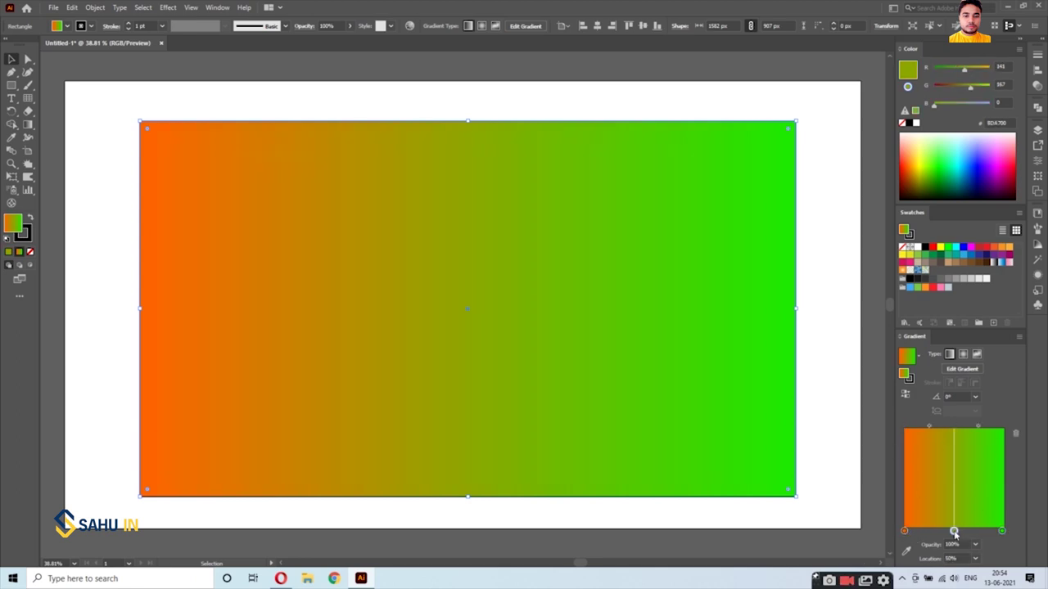
double_click(954, 532)
click(954, 532)
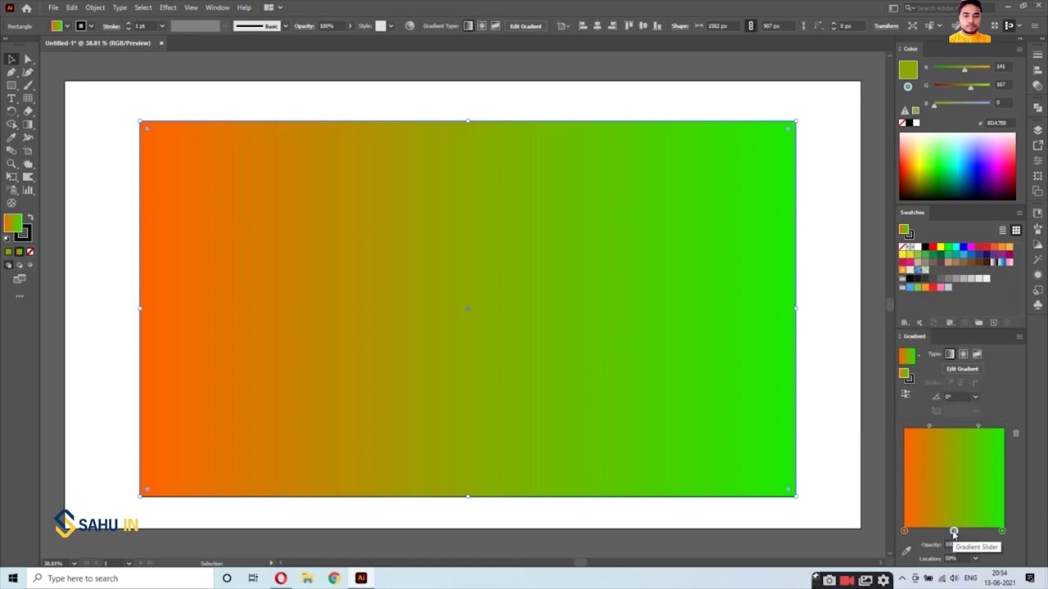
double_click(954, 532)
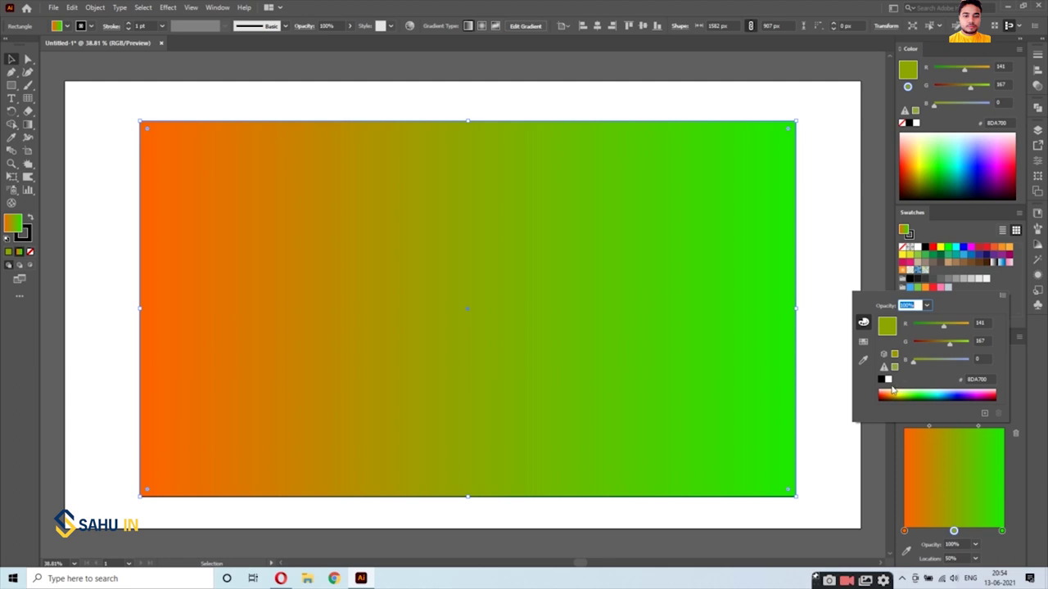
click(888, 380)
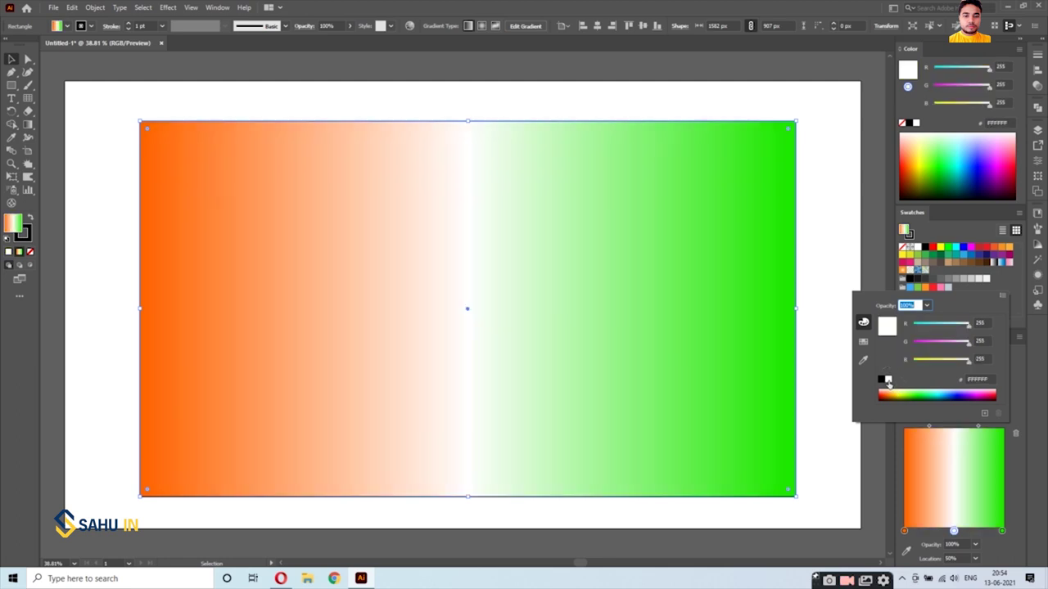
click(880, 468)
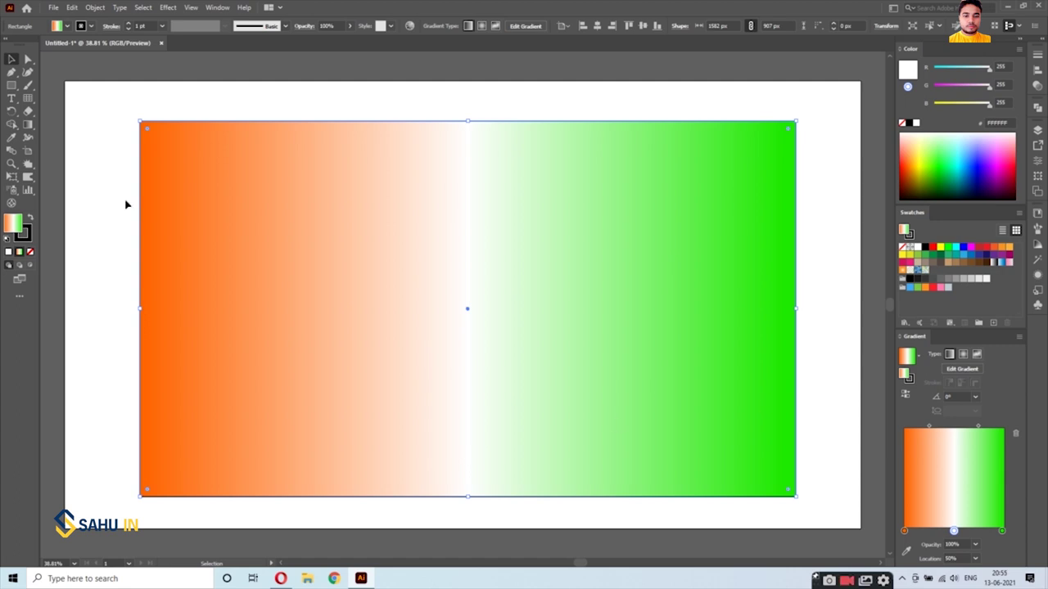
Redraw the gradient with the Gradient Tool until it runs vertically at -90°, orange top to green bottom
click(27, 126)
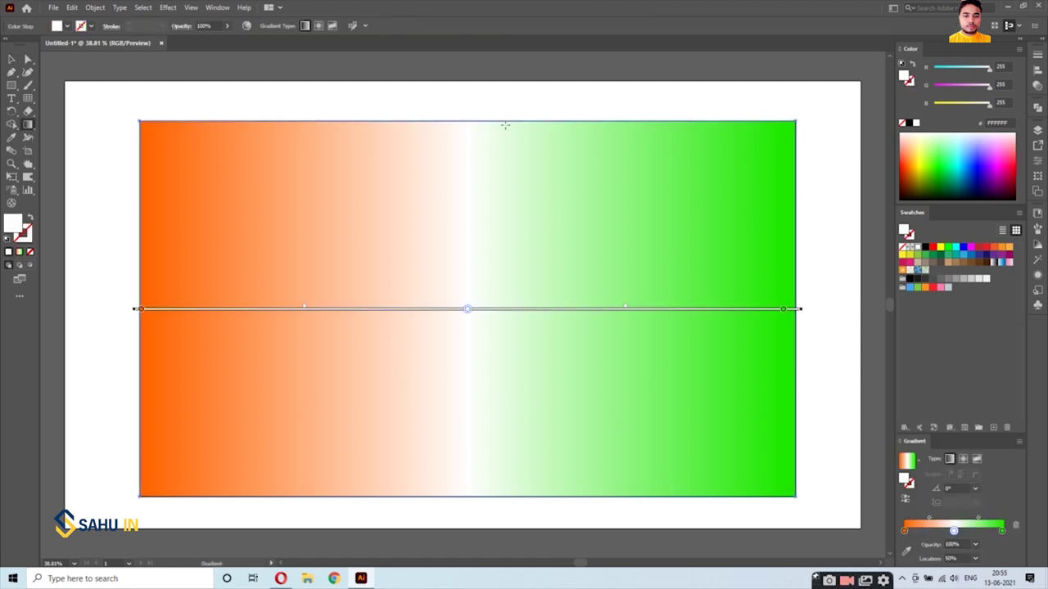
drag(499, 121, 484, 509)
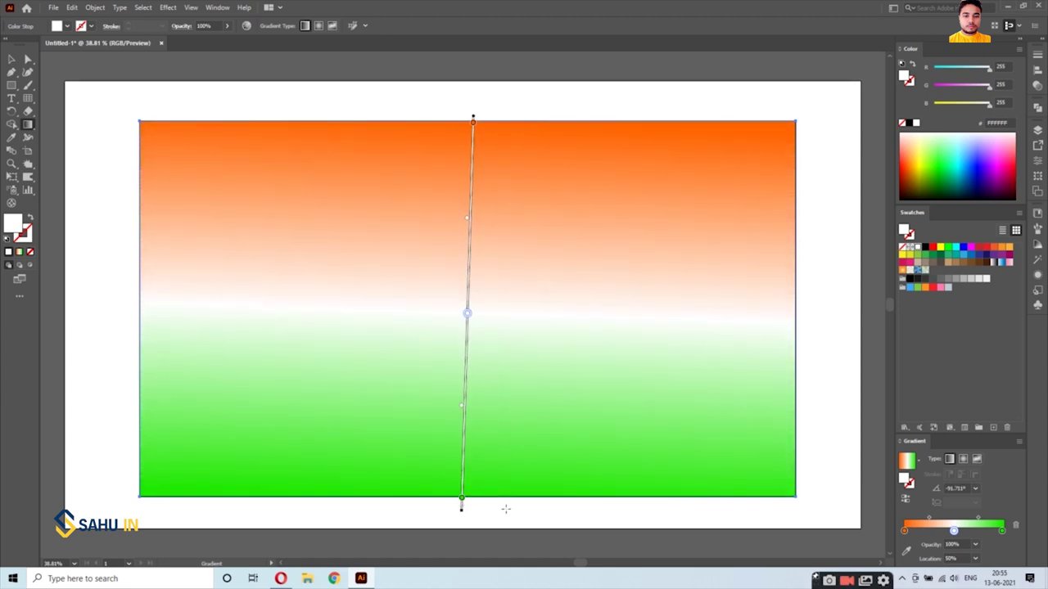
drag(506, 509, 512, 110)
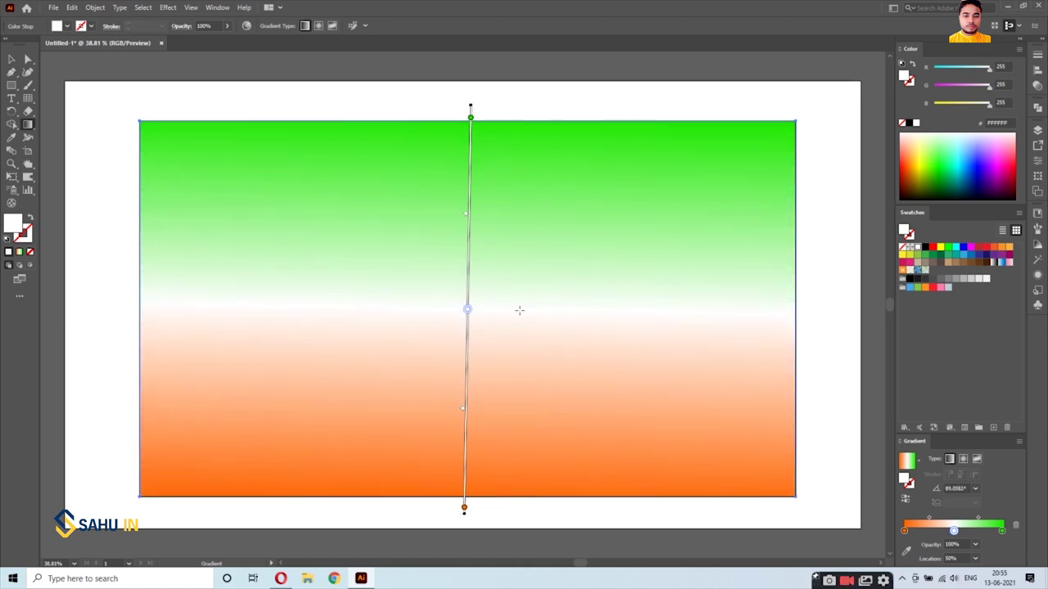
mouse_move(788, 124)
mouse_down()
mouse_move(96, 555)
mouse_move(86, 544)
mouse_up()
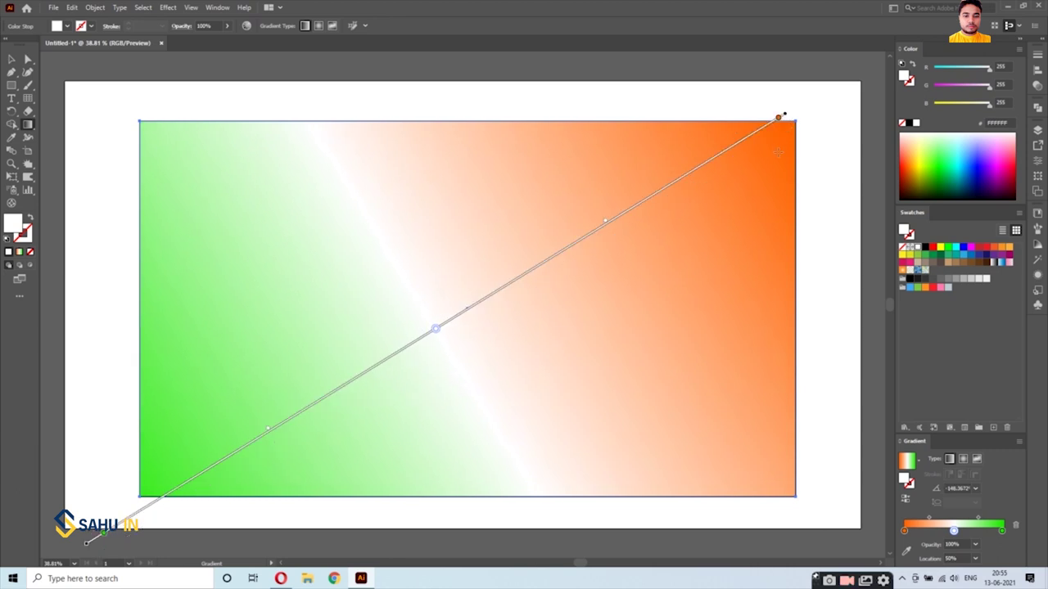
drag(778, 151, 141, 509)
drag(184, 419, 725, 153)
drag(520, 134, 618, 334)
drag(424, 179, 516, 381)
drag(335, 124, 398, 199)
drag(393, 117, 381, 250)
drag(483, 129, 465, 291)
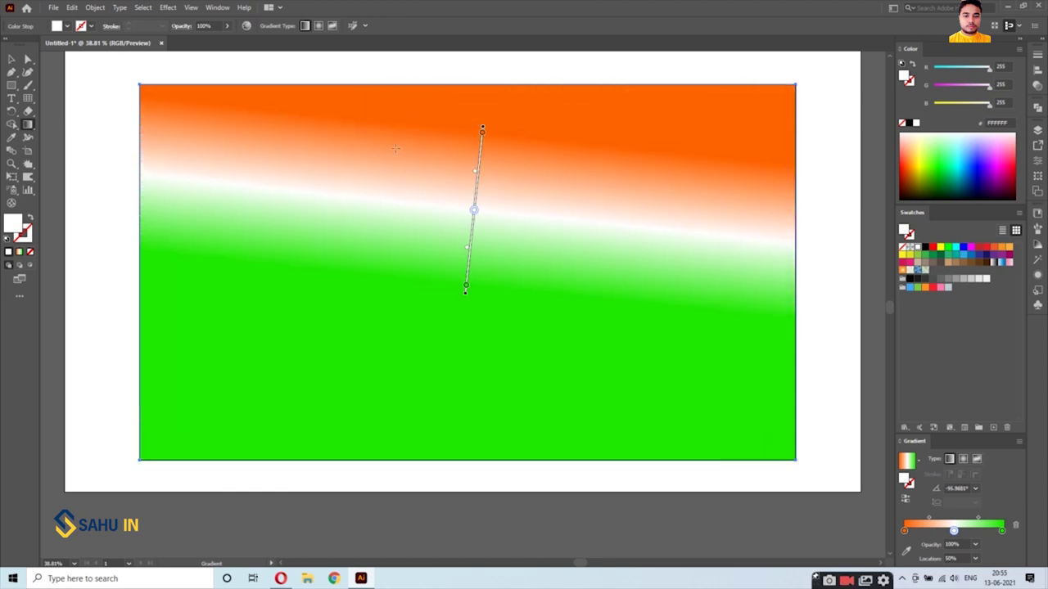
drag(396, 148, 376, 456)
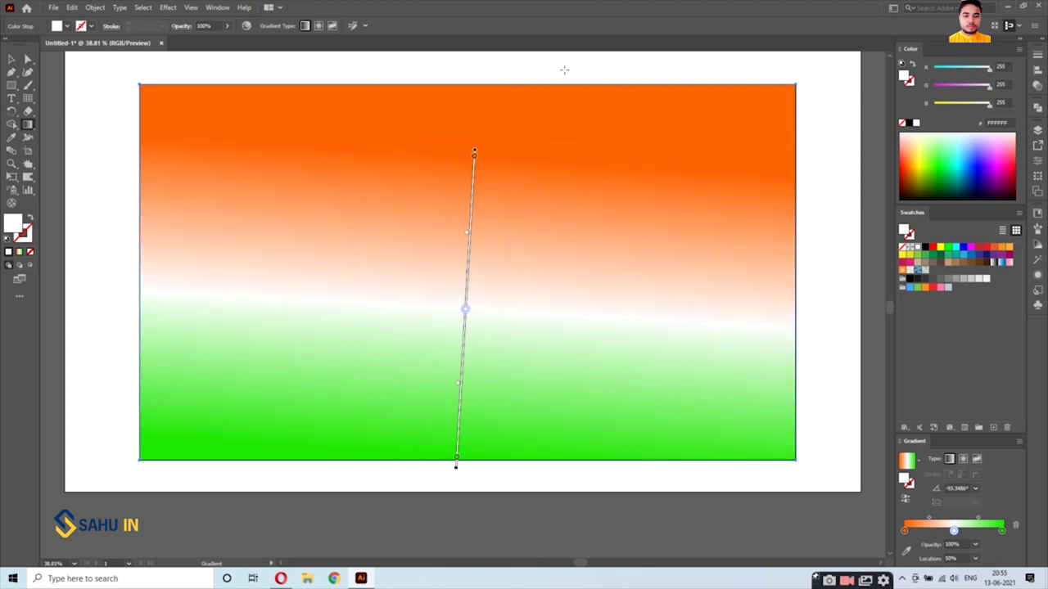
drag(518, 65, 517, 473)
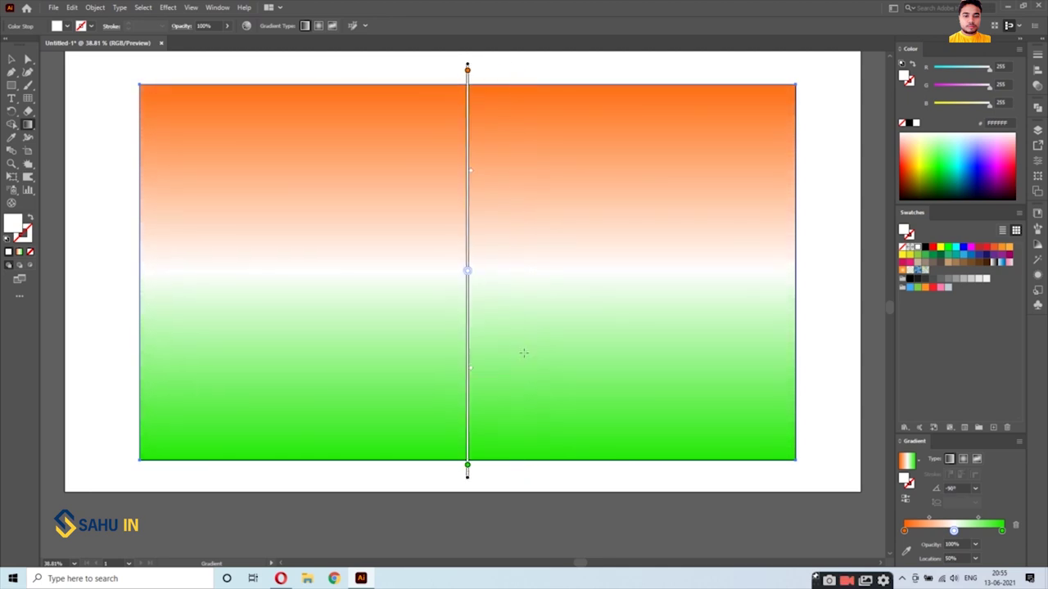
drag(556, 59, 534, 401)
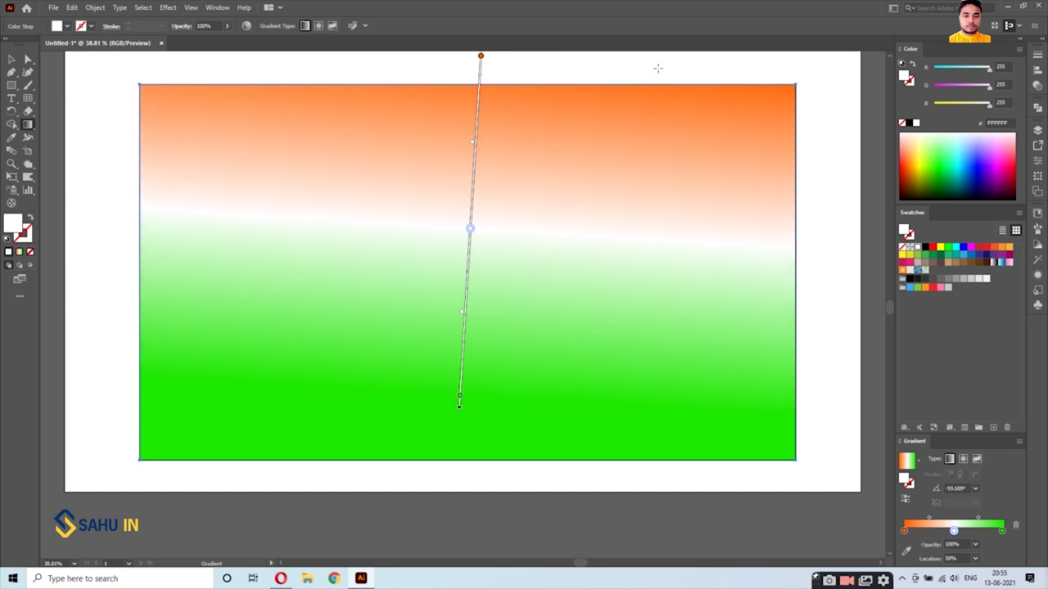
drag(548, 61, 596, 426)
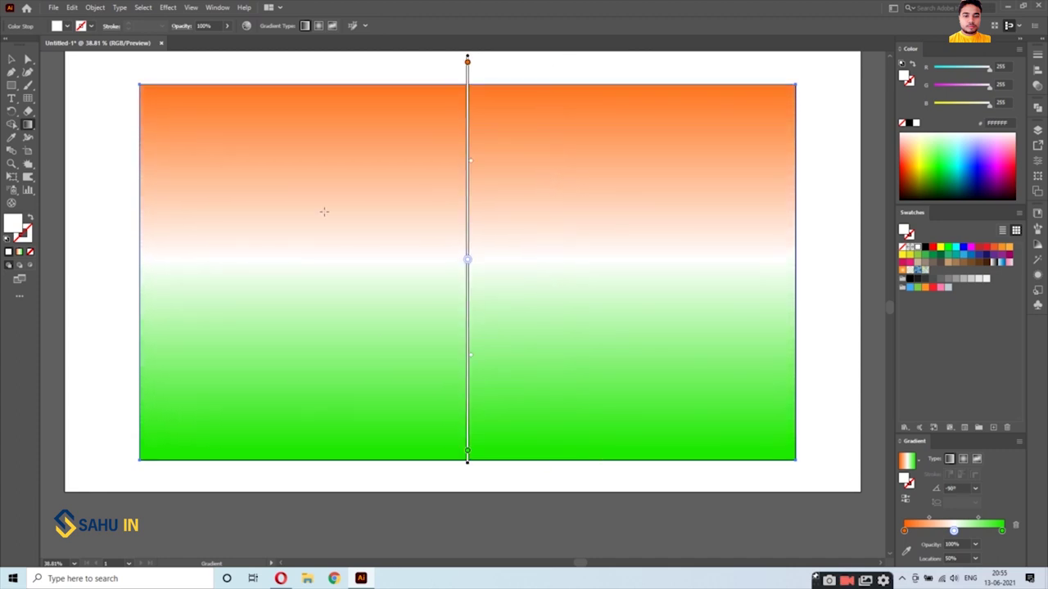
Move the rectangle up-left and pull its right side in to narrow it to about 1005 px
click(11, 59)
click(85, 82)
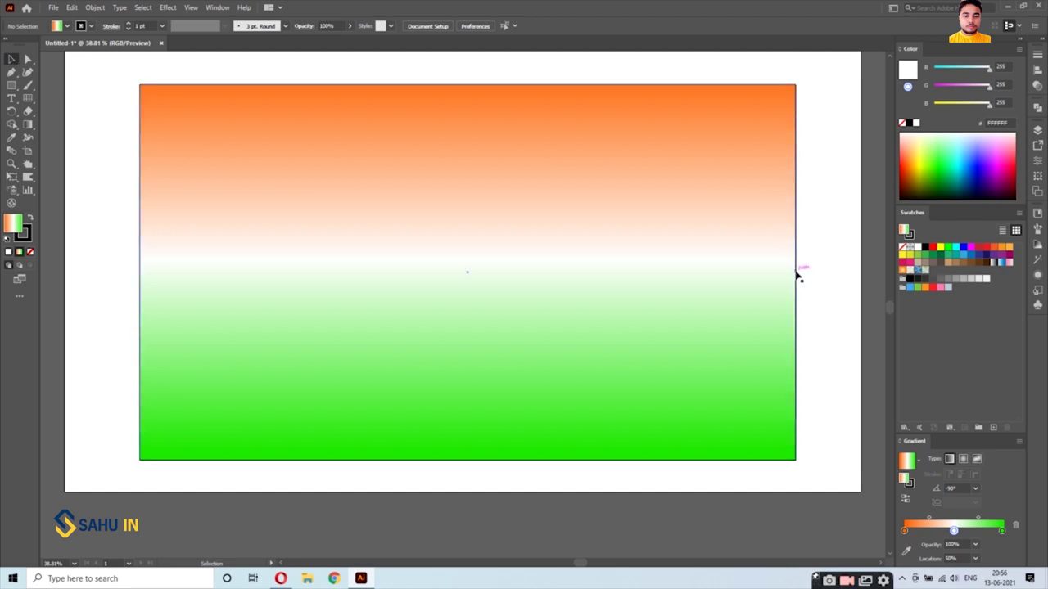
drag(414, 156, 351, 143)
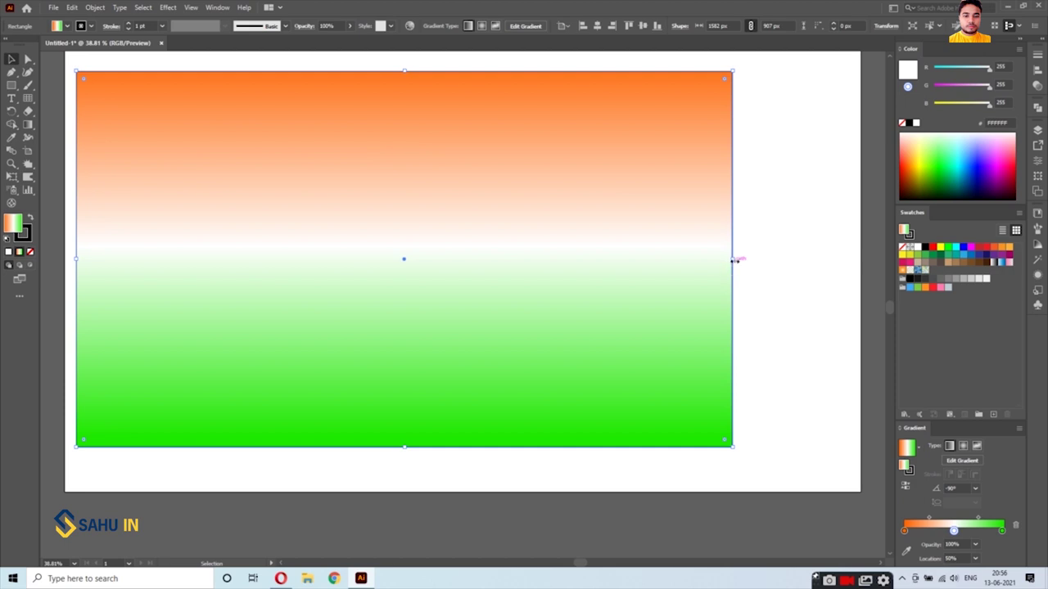
drag(731, 261, 493, 266)
click(620, 287)
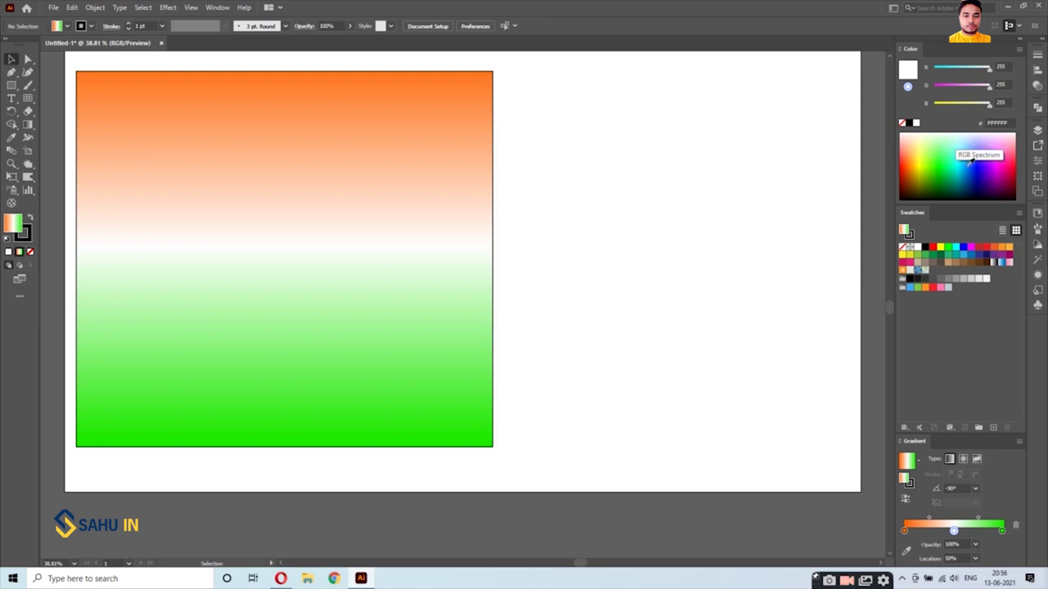
Open the Metal swatch library and enlarge its panel to show more swatches
click(906, 429)
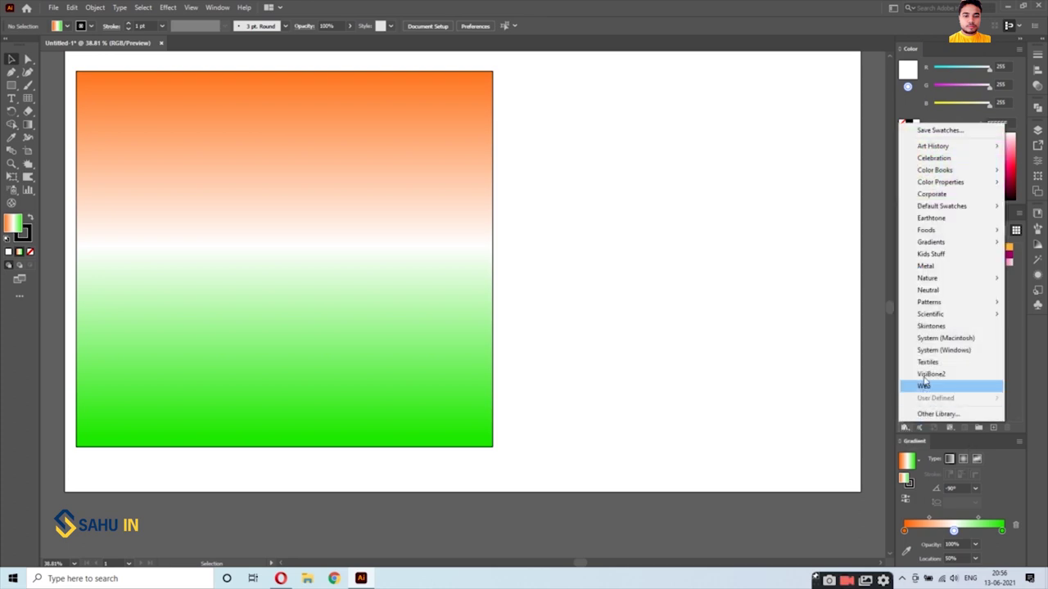
click(926, 266)
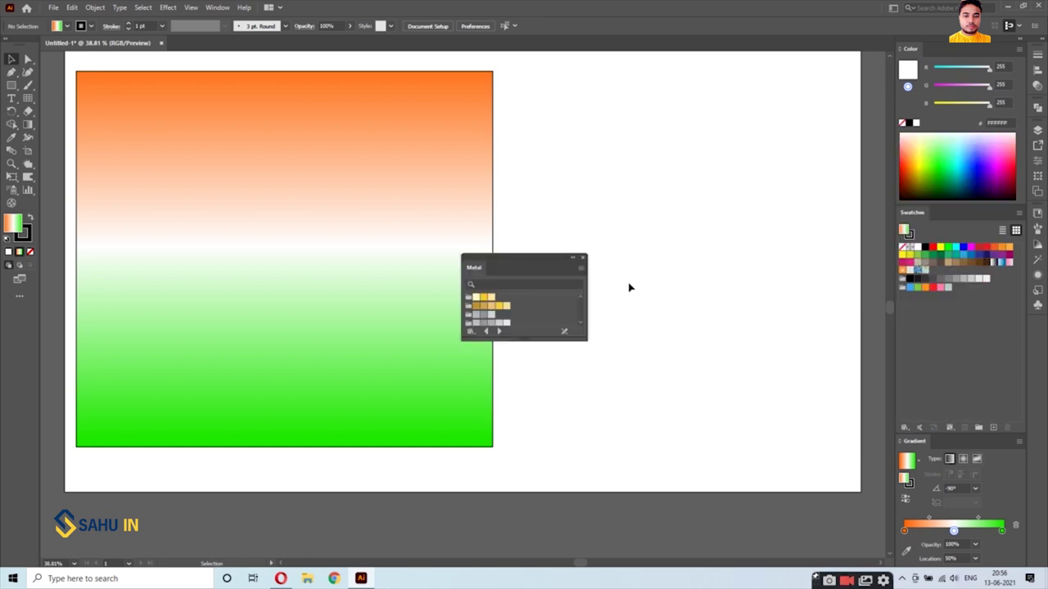
drag(531, 266, 601, 167)
drag(592, 240, 598, 309)
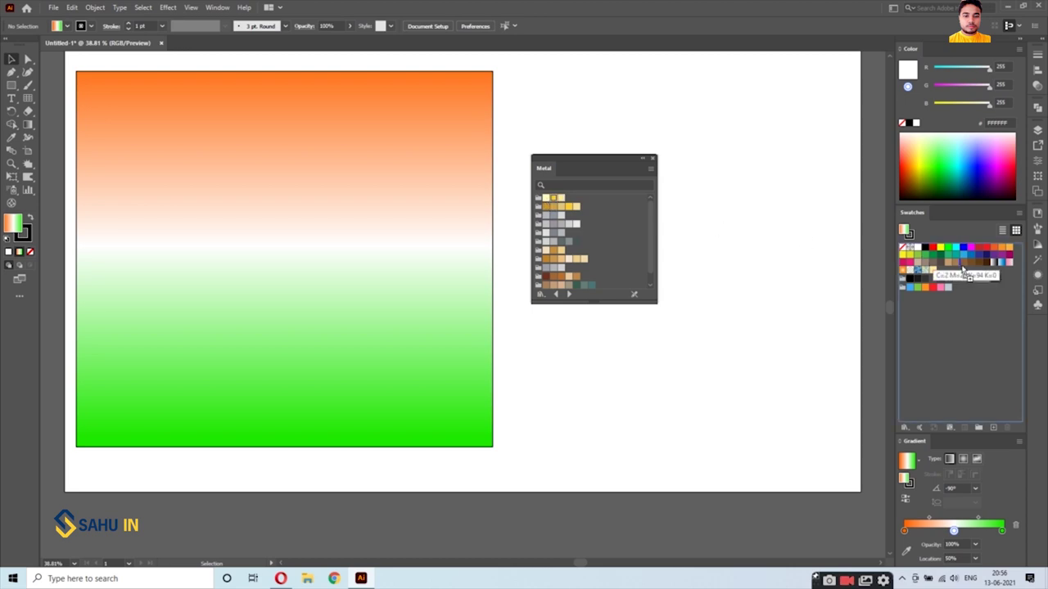
Drag several gold and grey metal swatches into the Swatches panel, then close the Metal library
drag(552, 200, 961, 280)
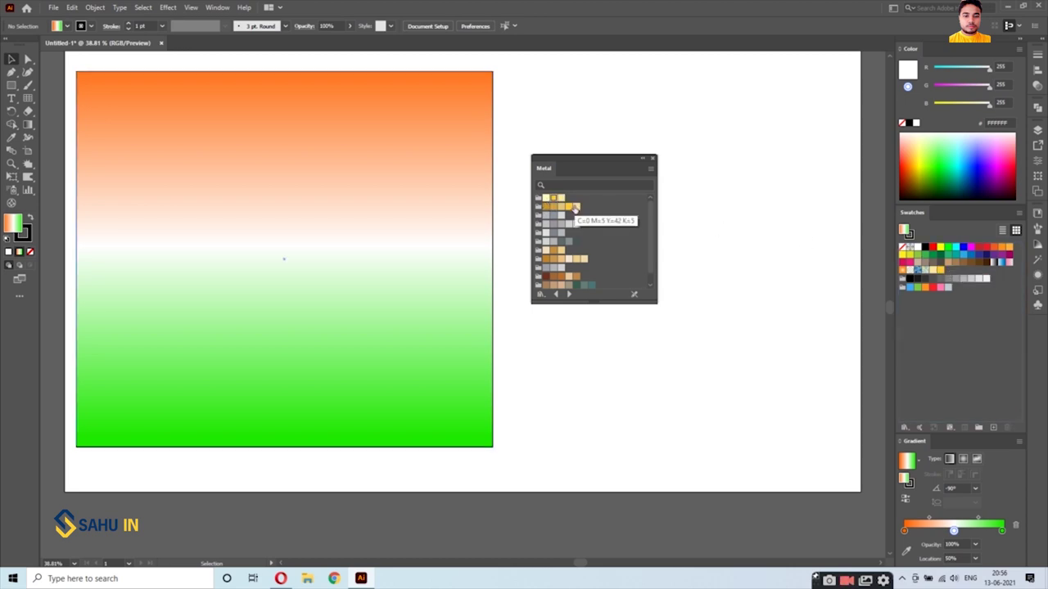
drag(569, 206, 954, 276)
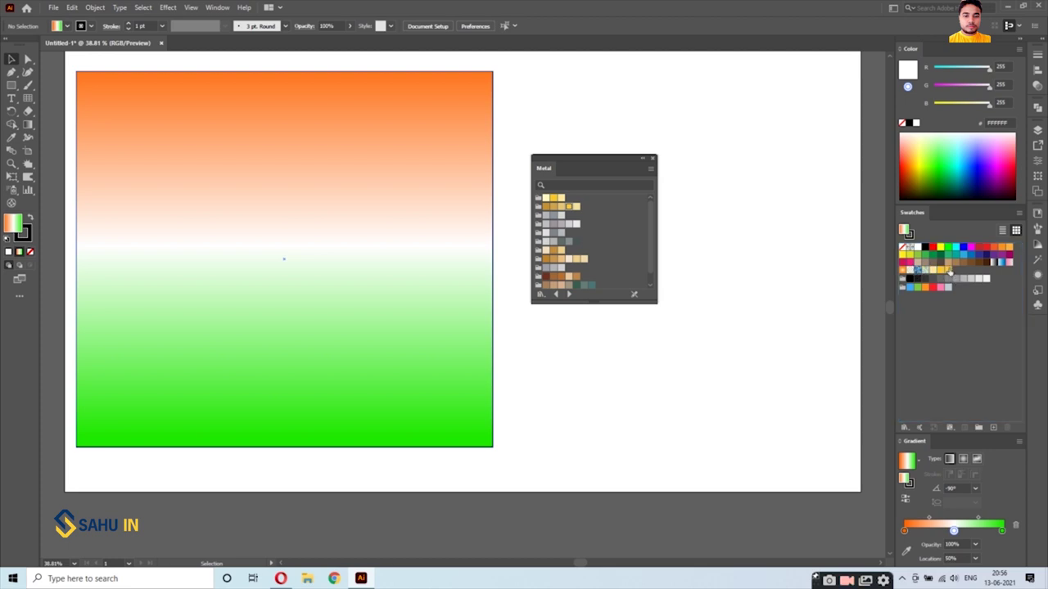
drag(537, 201, 966, 275)
drag(577, 209, 966, 275)
drag(543, 208, 979, 278)
drag(553, 207, 982, 281)
drag(561, 206, 991, 274)
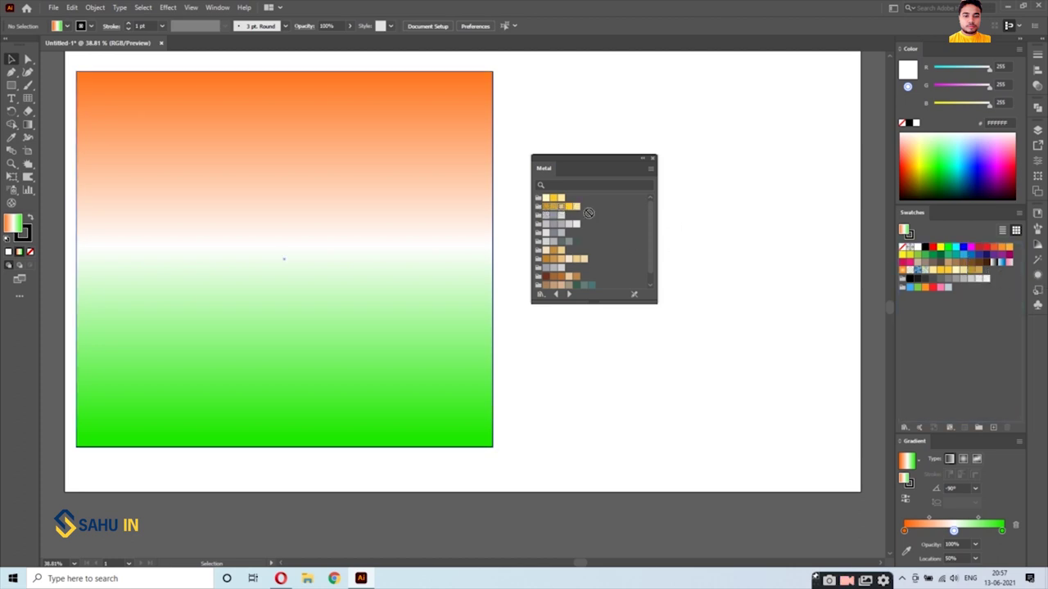
click(652, 160)
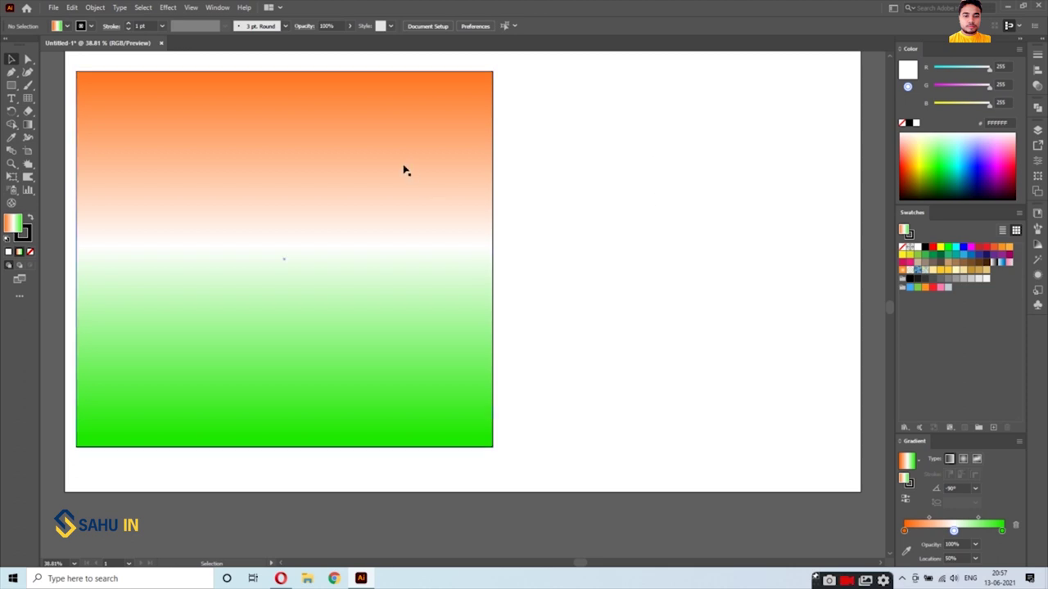
Draw a second rectangle to the right of the first and move it up-left
click(12, 86)
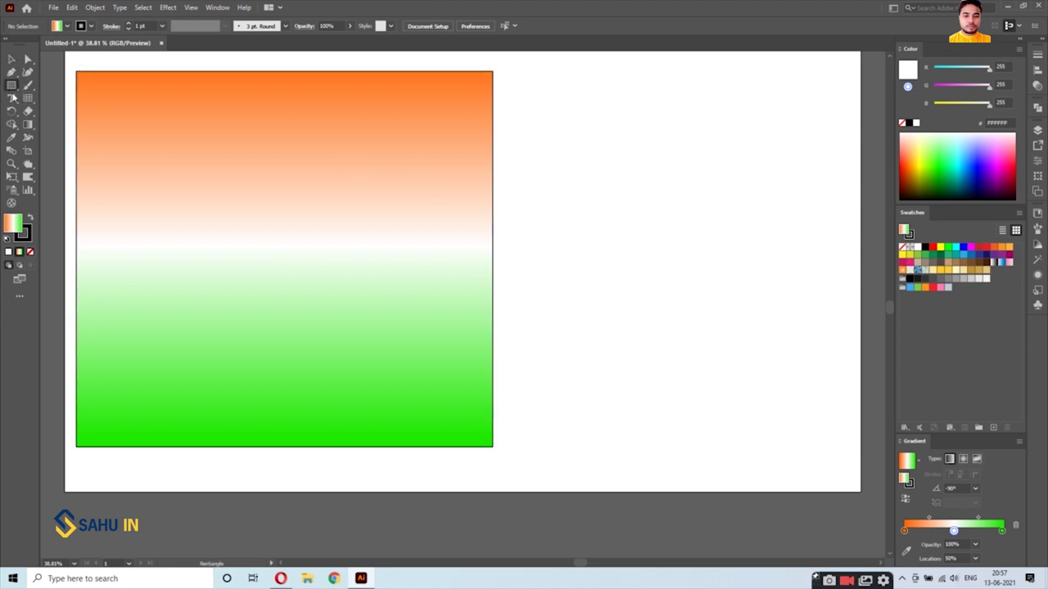
drag(593, 176, 824, 387)
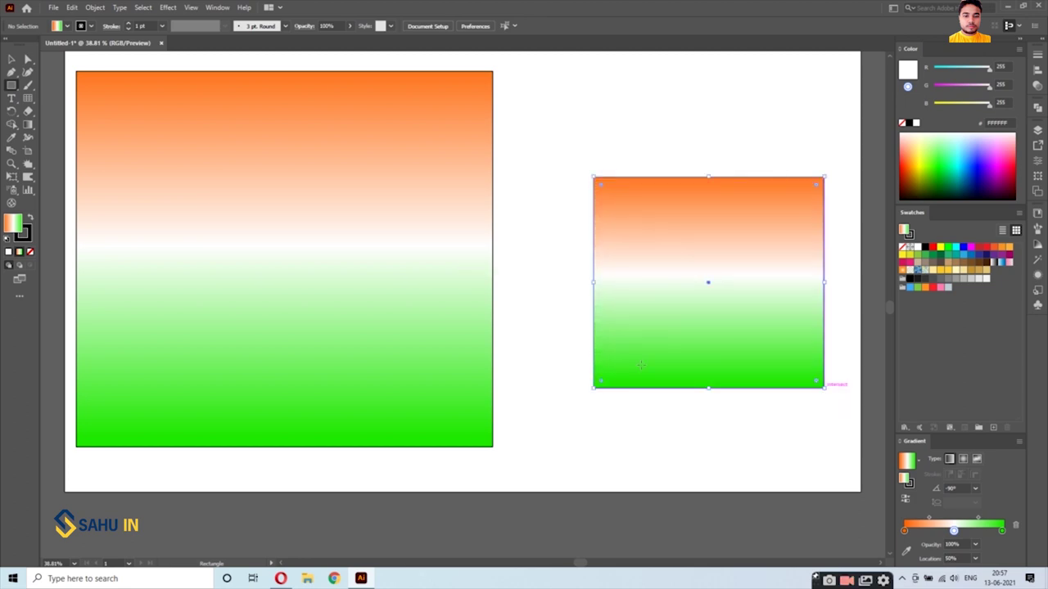
click(12, 60)
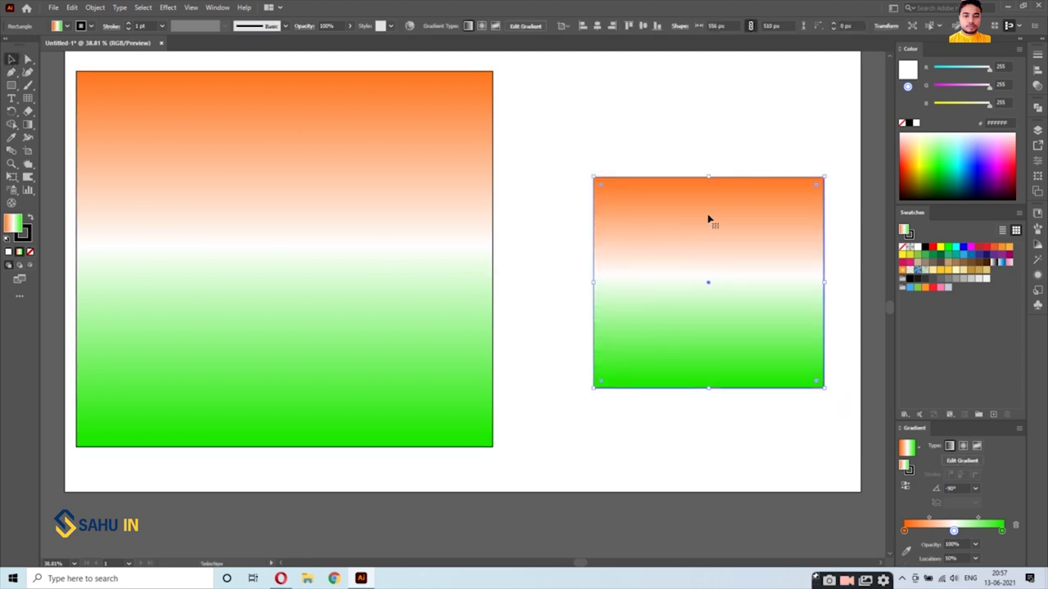
drag(730, 202, 684, 193)
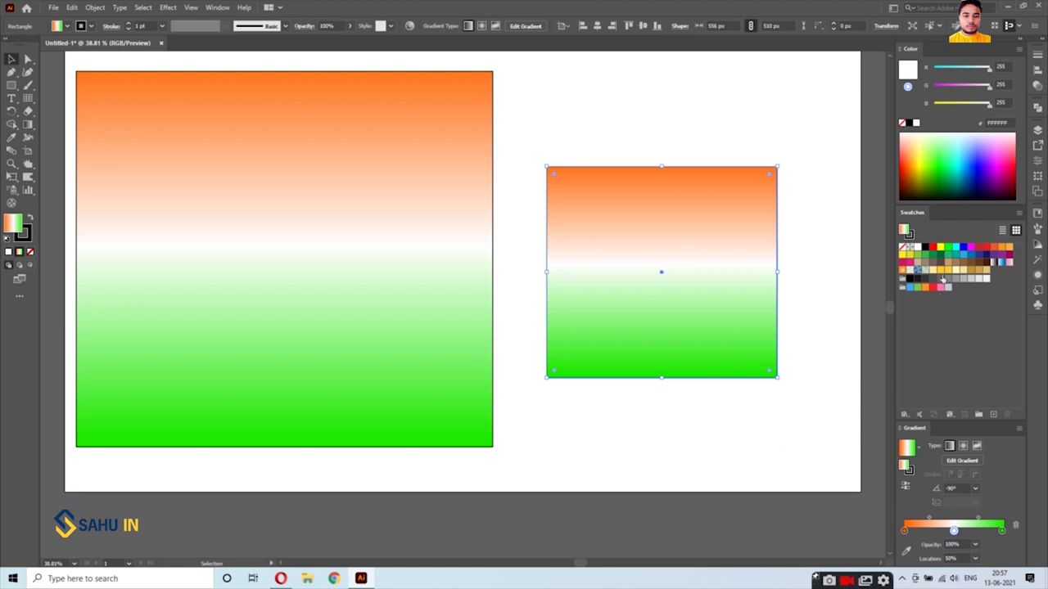
Drop yellow swatches onto the gradient slider and add brown, cream and bright yellow stops
mouse_move(941, 270)
mouse_down()
mouse_move(945, 391)
mouse_move(905, 559)
mouse_move(904, 531)
mouse_up()
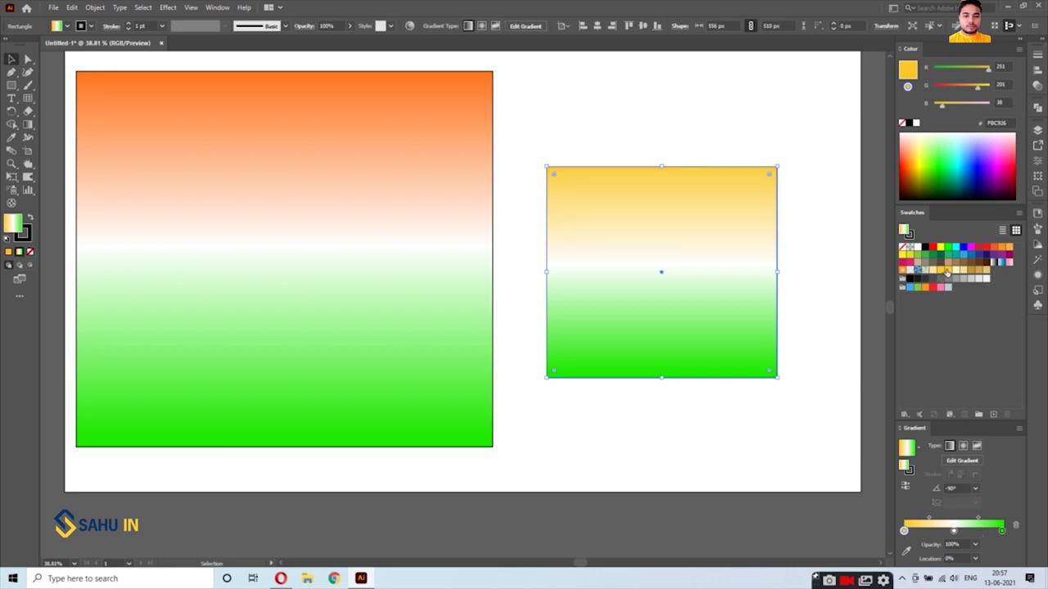
mouse_move(948, 270)
mouse_down()
mouse_move(943, 483)
mouse_move(932, 530)
mouse_move(983, 507)
mouse_move(946, 550)
mouse_move(966, 532)
mouse_move(999, 537)
mouse_up()
click(970, 272)
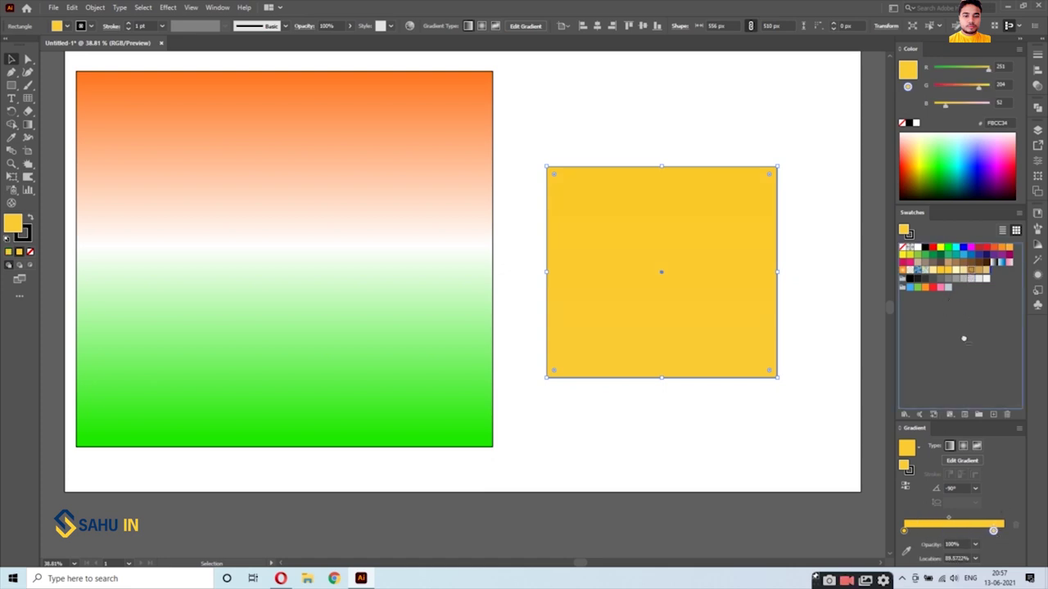
click(943, 532)
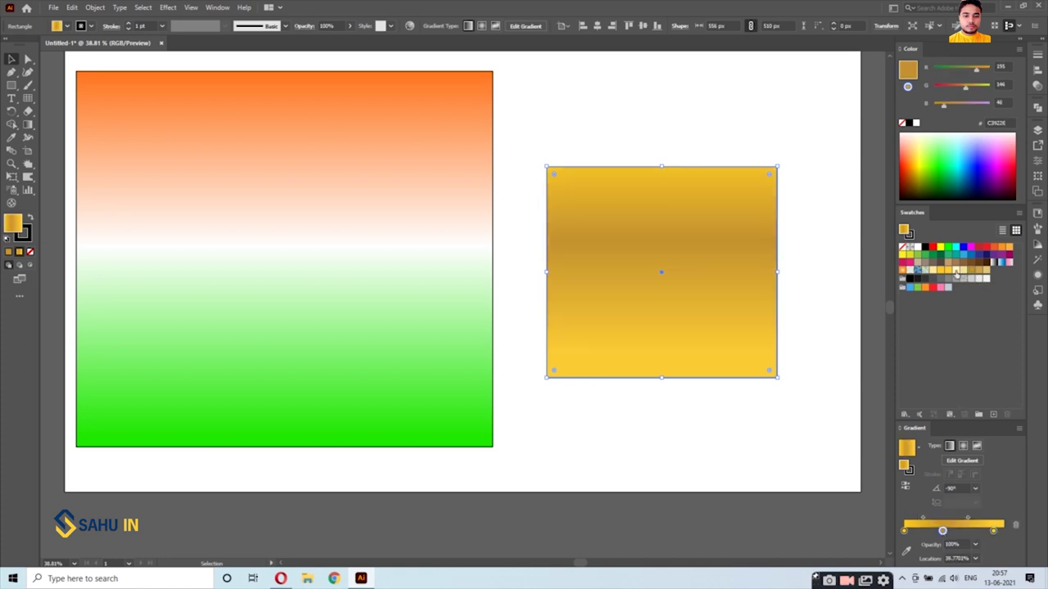
click(967, 532)
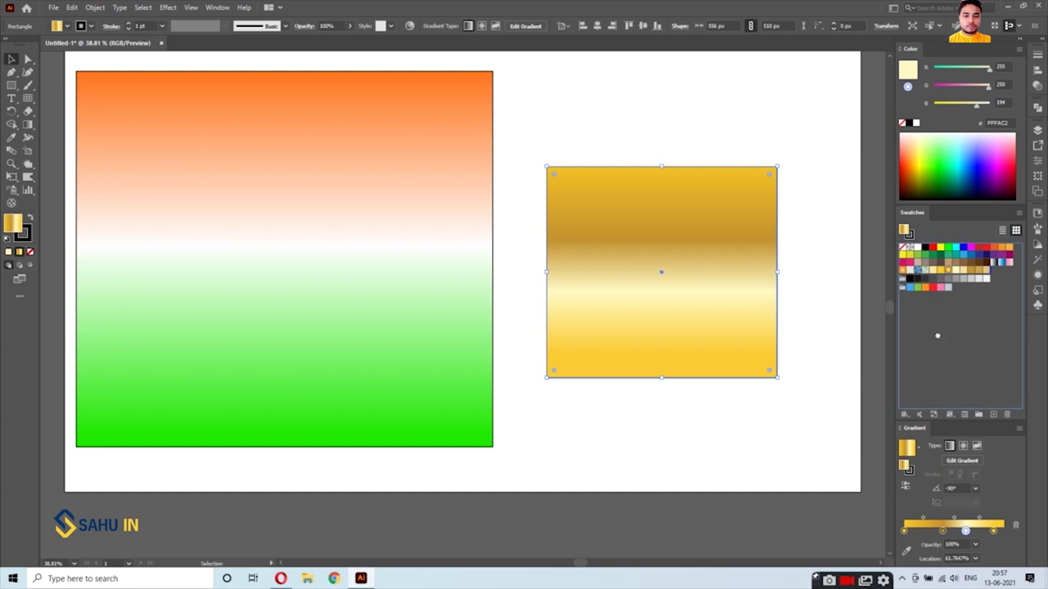
click(928, 531)
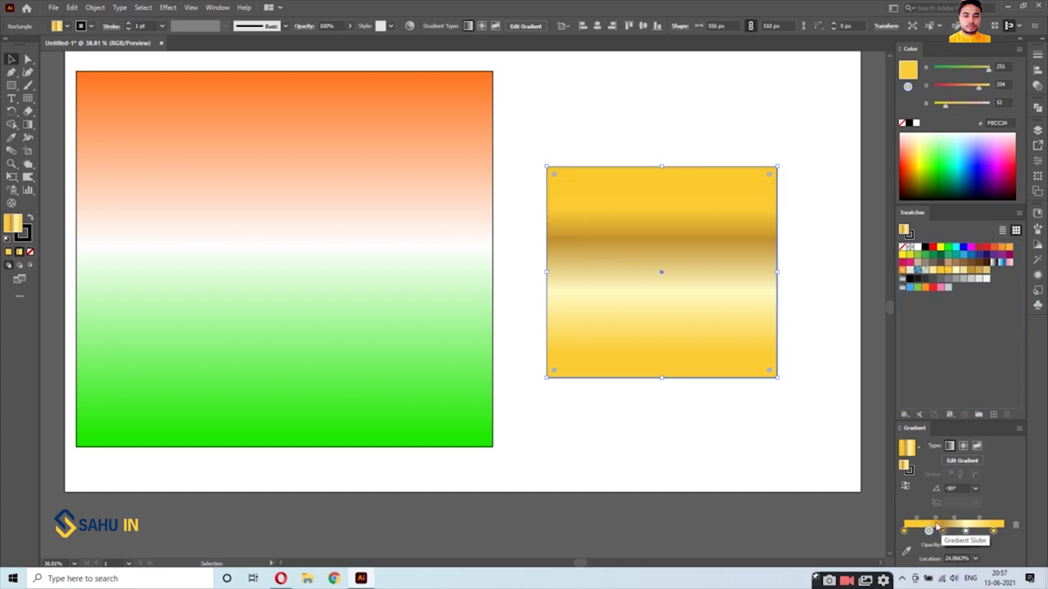
Undo a misplaced stop move and add a dark gold stop to the gradient
mouse_move(942, 531)
mouse_down()
mouse_move(953, 532)
mouse_move(937, 557)
mouse_up()
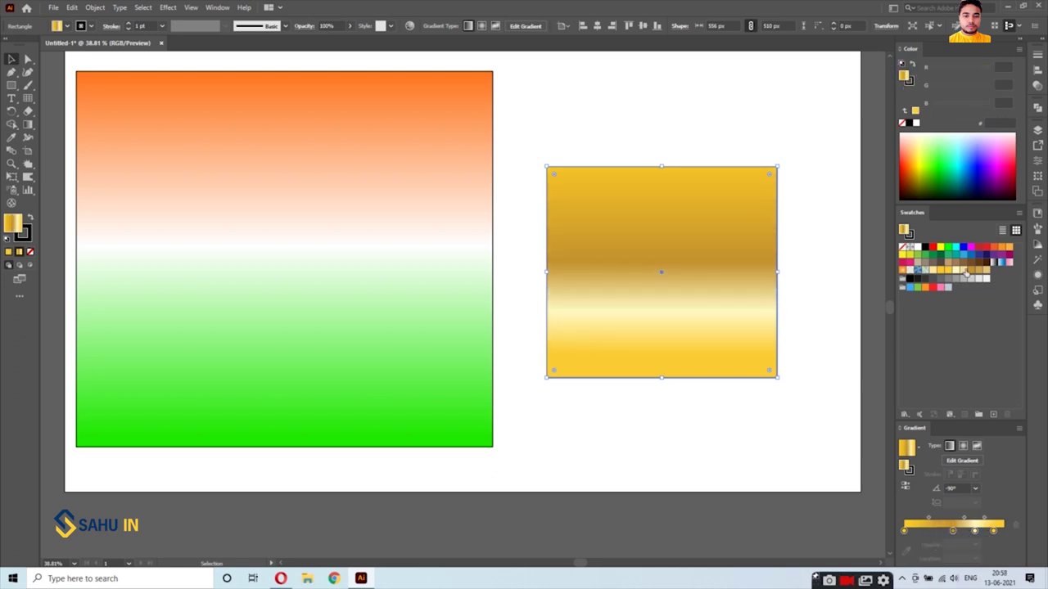
key(ctrl+z)
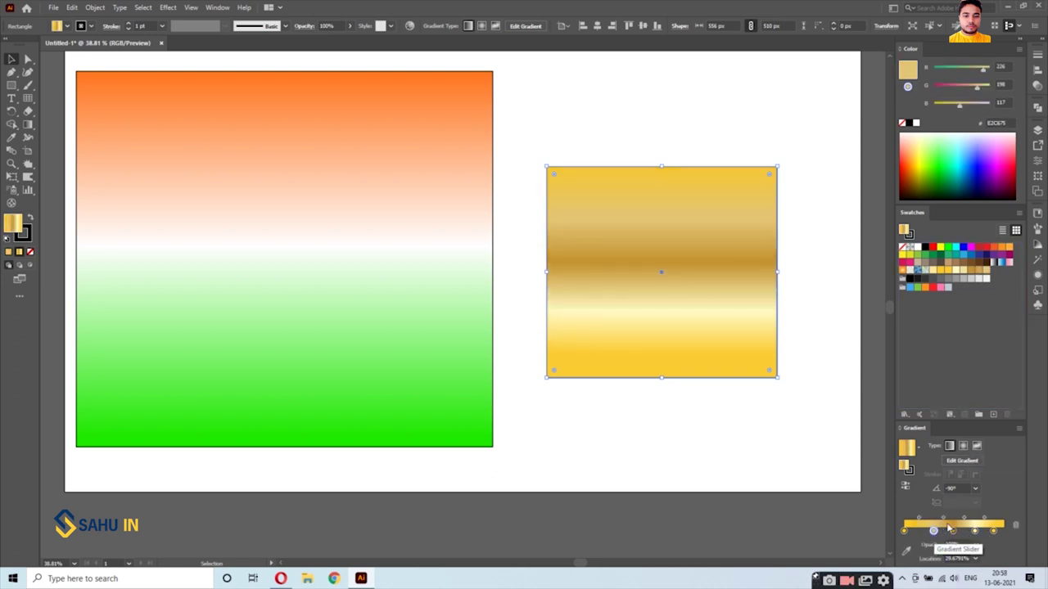
key(ctrl+z)
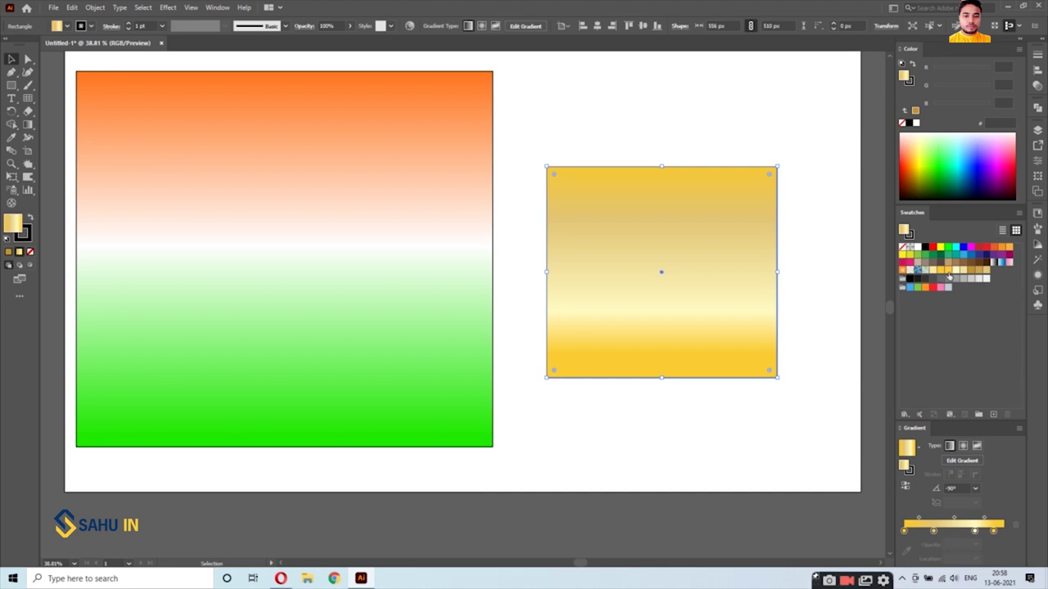
click(939, 273)
drag(954, 536, 953, 533)
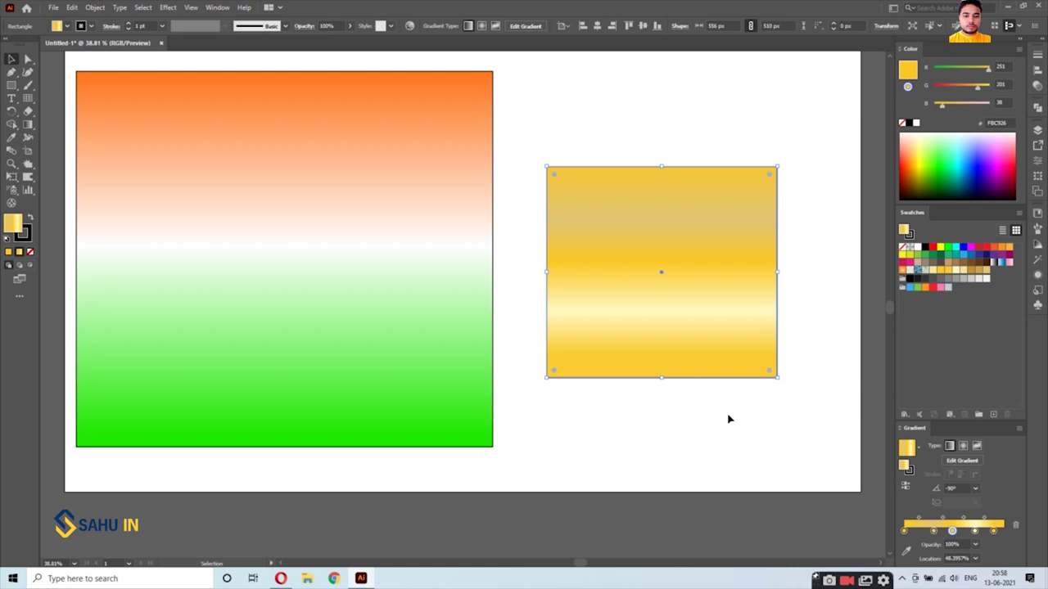
Adjust the top and cream stops' RGB sliders into brighter, more saturated yellows
double_click(936, 531)
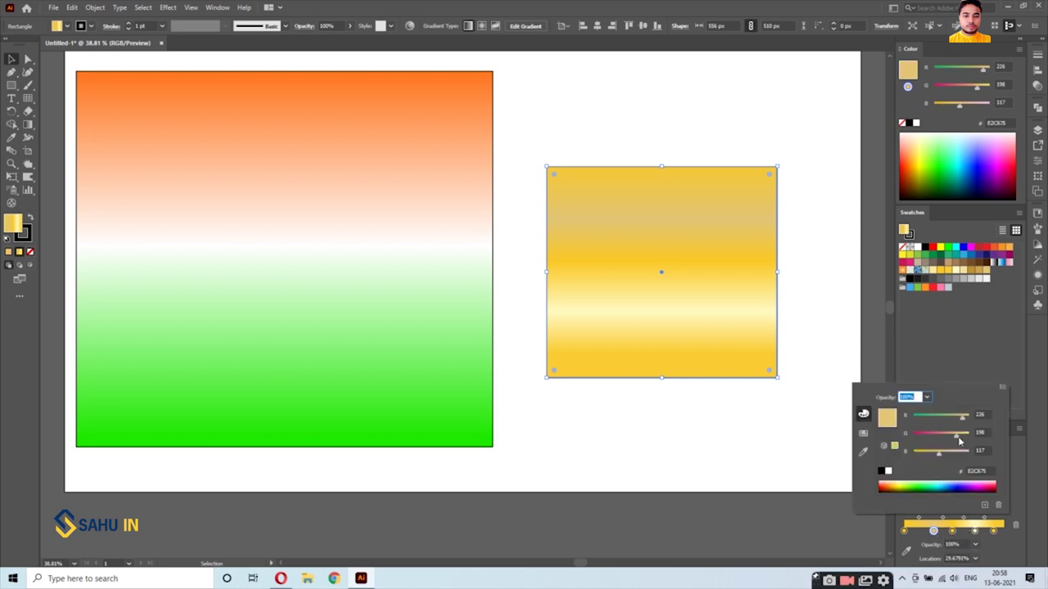
drag(958, 439, 964, 443)
mouse_move(940, 458)
mouse_down()
mouse_move(915, 457)
mouse_move(924, 452)
mouse_up()
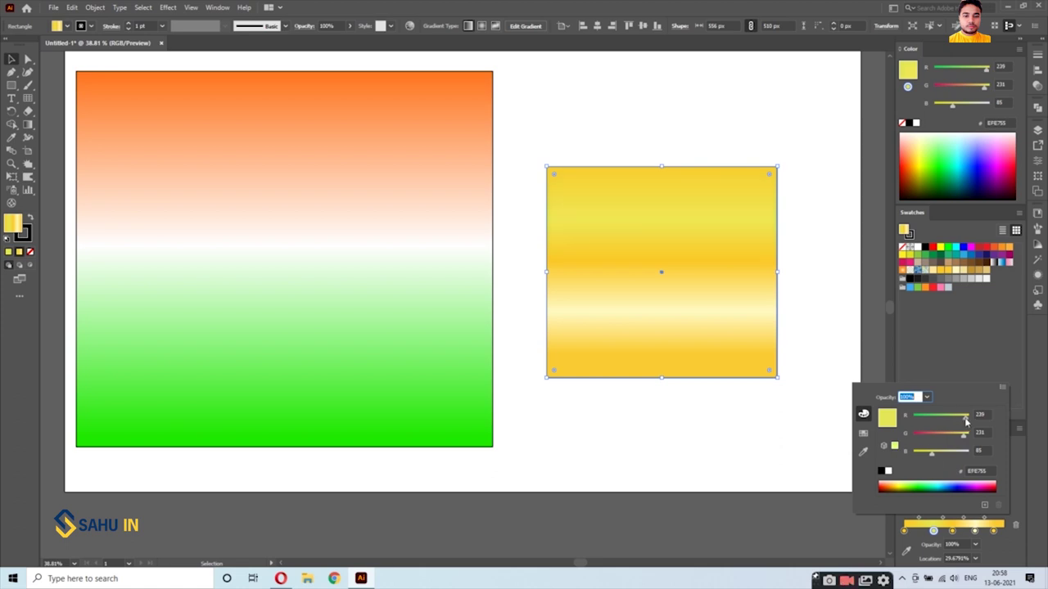
drag(932, 454, 925, 455)
drag(965, 418, 959, 418)
click(975, 532)
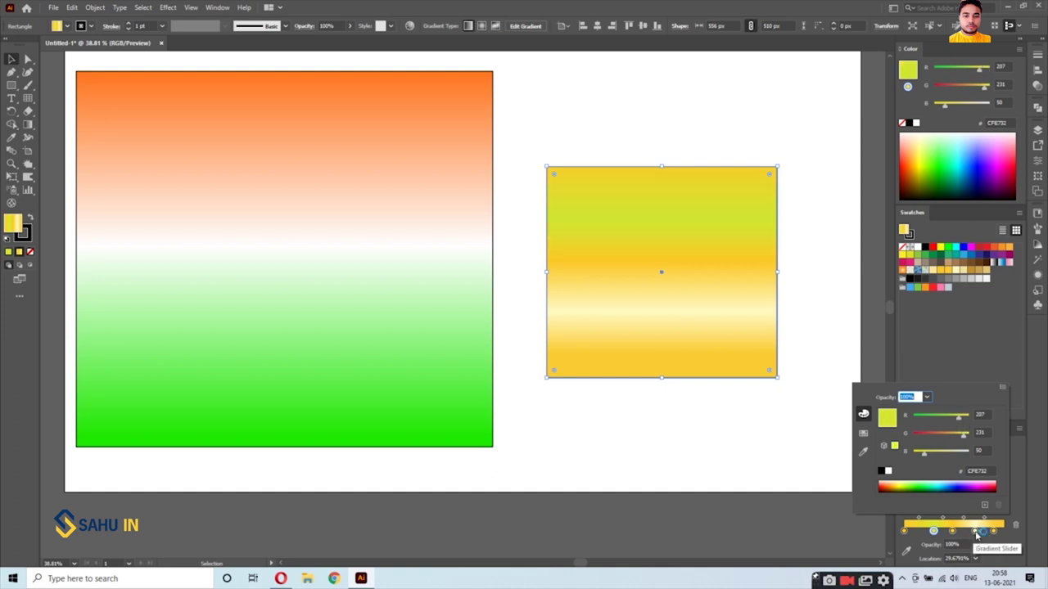
double_click(975, 532)
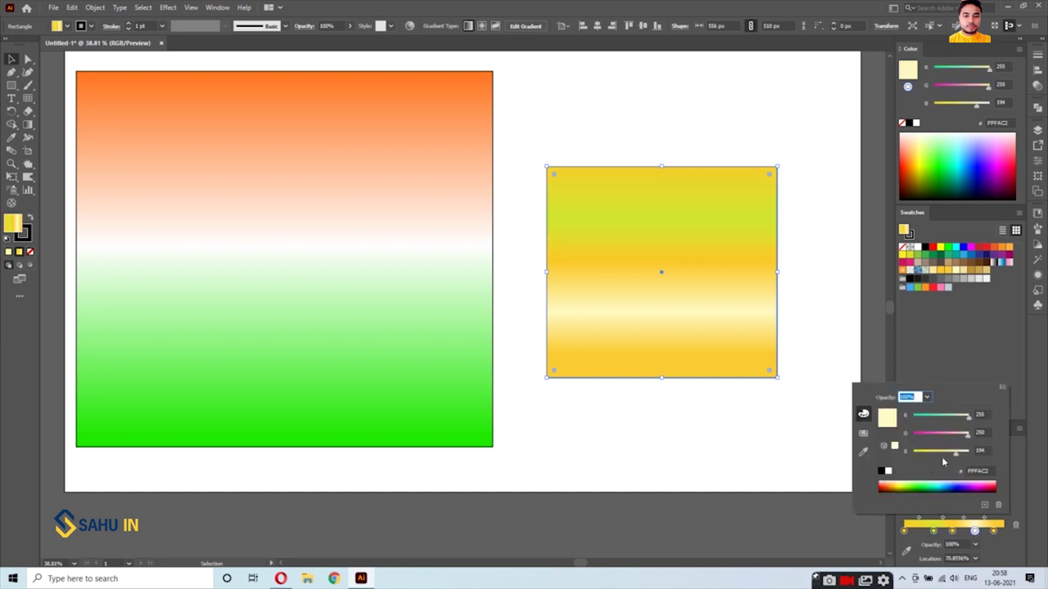
drag(953, 452, 927, 452)
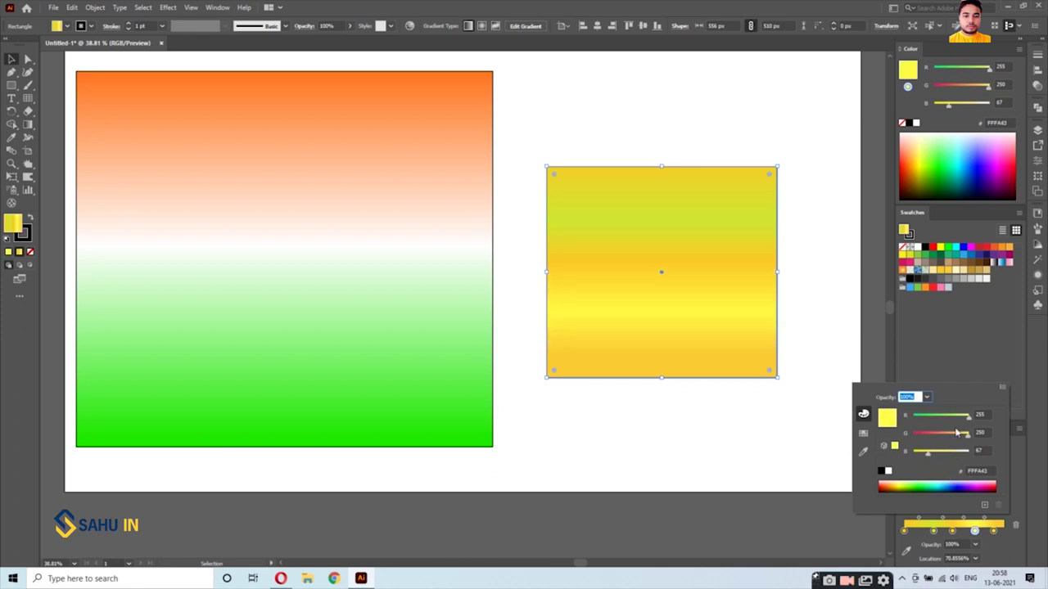
click(941, 547)
Add dark bronze C3922E stops mid-gradient, one moved to about 78.9%, plus another near the top
click(935, 532)
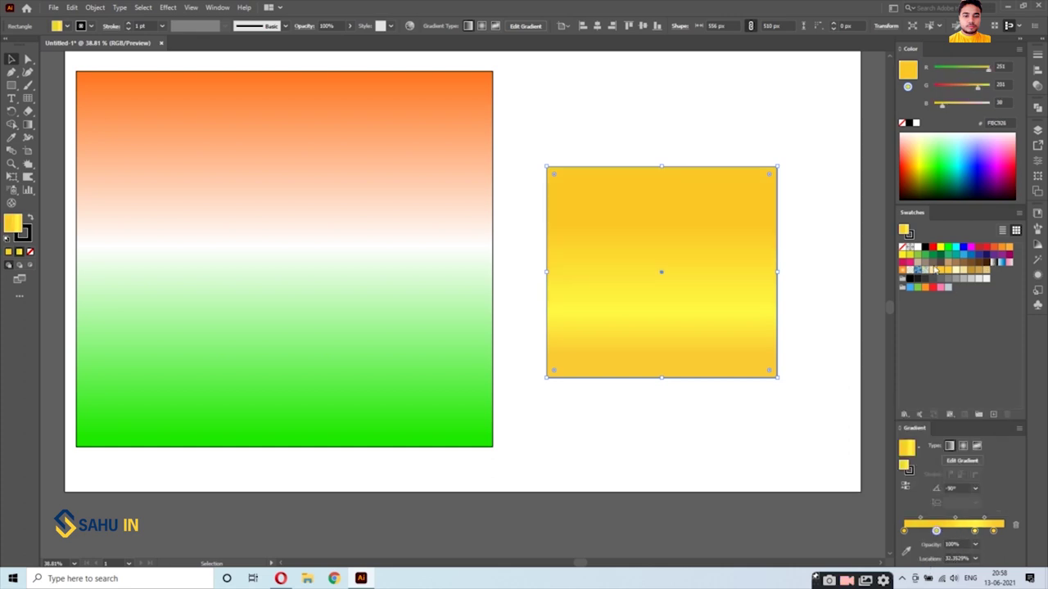
click(960, 534)
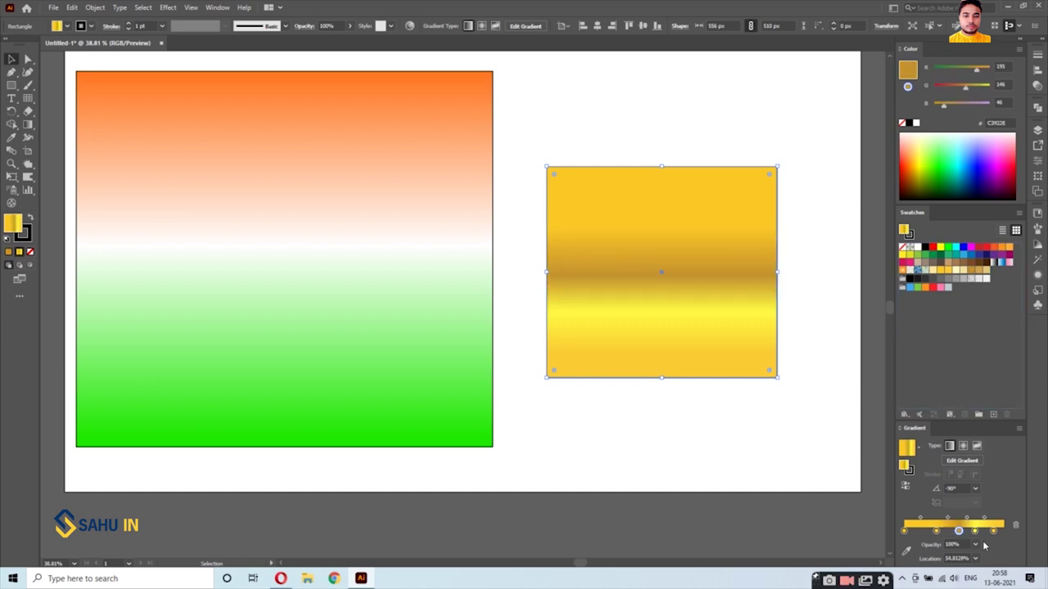
drag(959, 531, 983, 531)
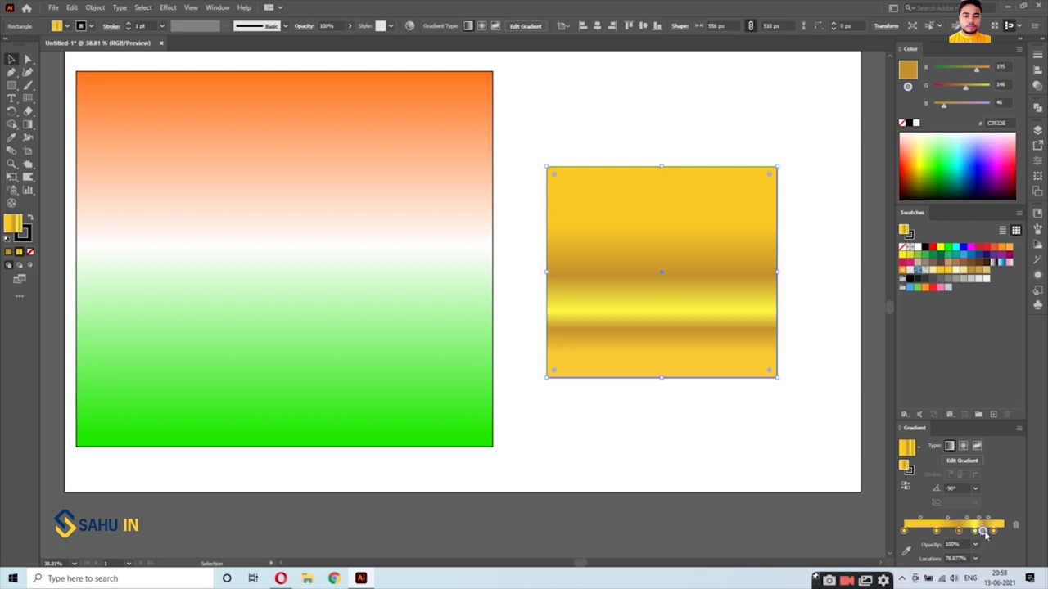
click(921, 531)
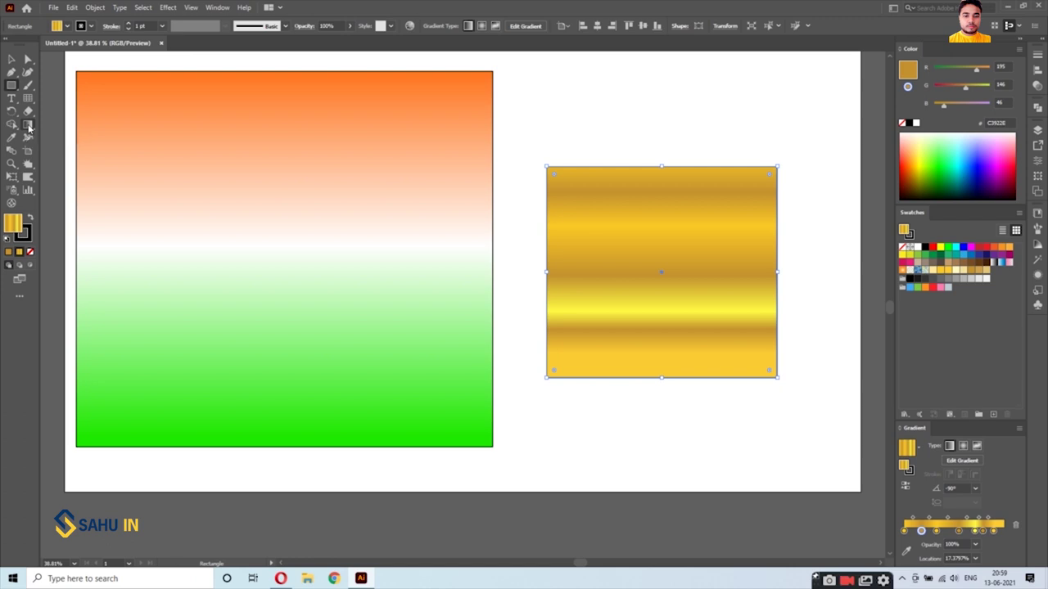
Angle the square's gold gradient from its top-left corner to its bottom-right corner
click(29, 127)
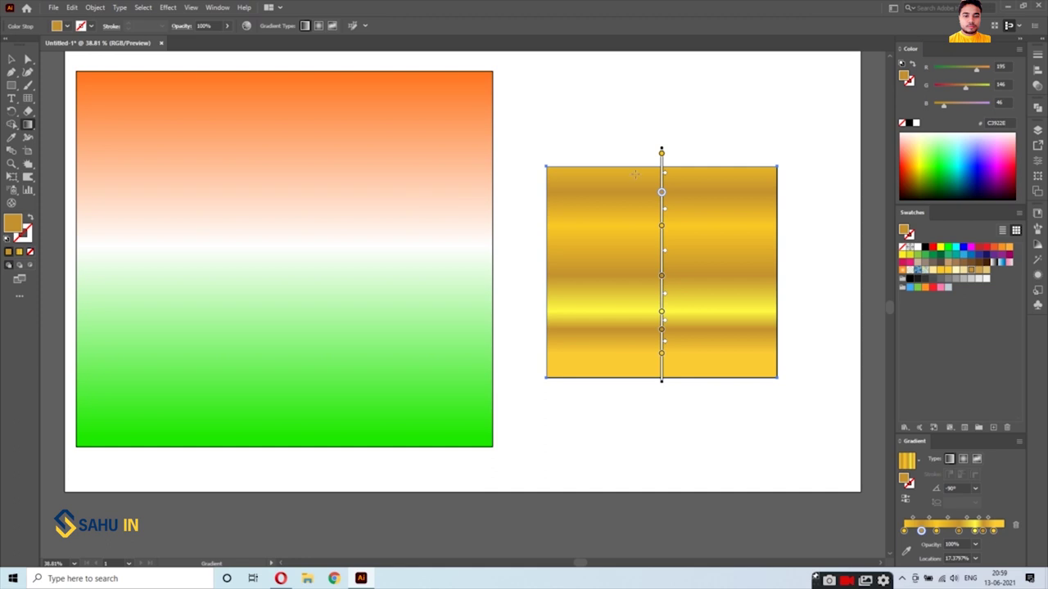
mouse_move(542, 155)
mouse_down()
mouse_move(732, 412)
mouse_move(729, 360)
mouse_up()
mouse_move(538, 137)
mouse_down()
mouse_move(741, 358)
mouse_move(747, 401)
mouse_up()
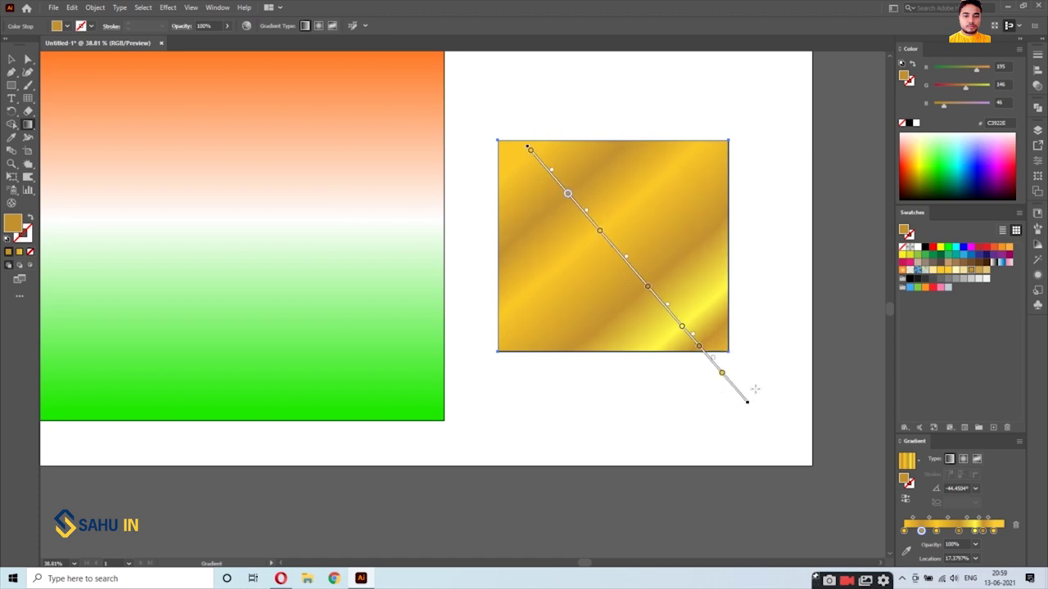
Replace a gradient stop with bright yellow FBCD28 near 45.7% and reverse the gradient
click(941, 530)
drag(943, 542, 952, 544)
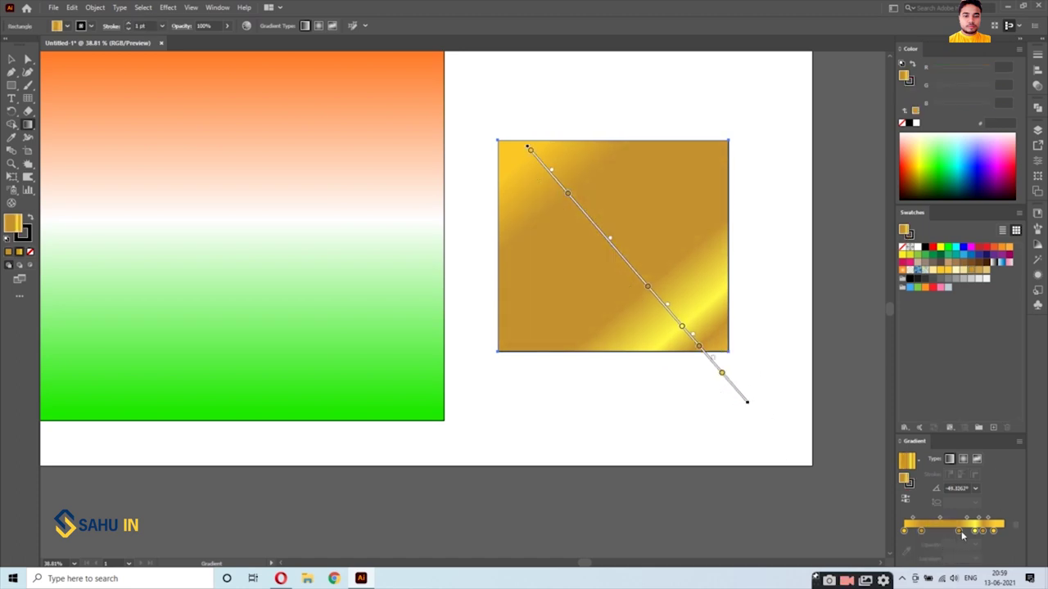
click(950, 532)
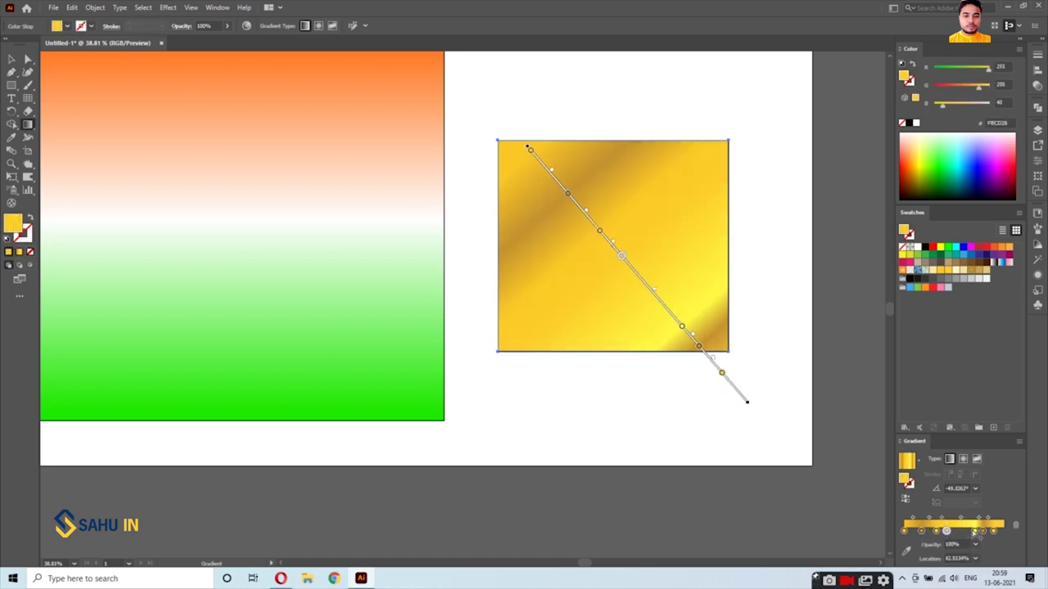
mouse_move(948, 531)
mouse_down()
mouse_move(1001, 532)
mouse_move(957, 532)
mouse_up()
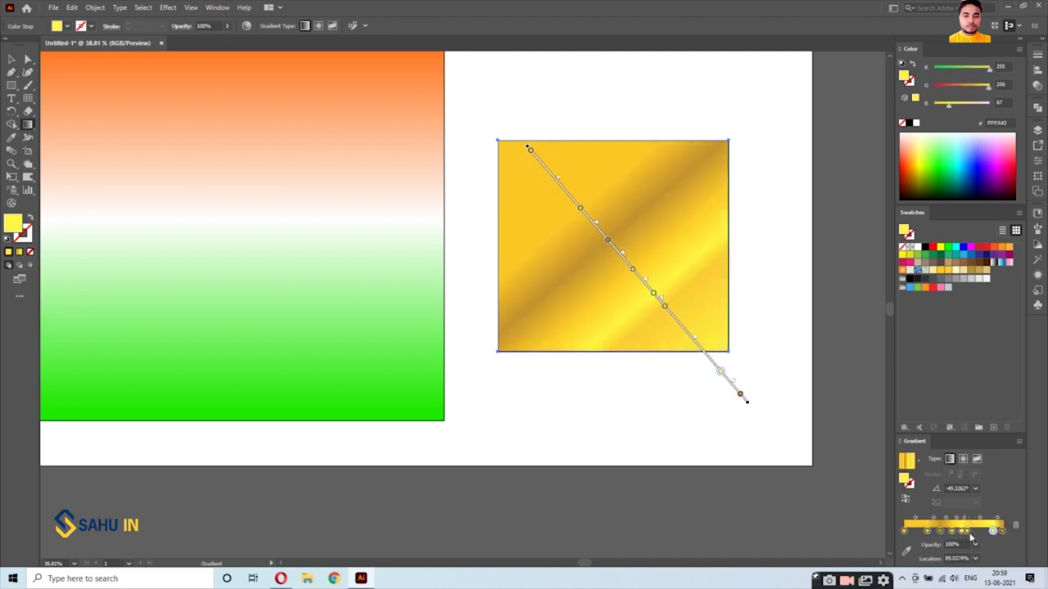
click(906, 498)
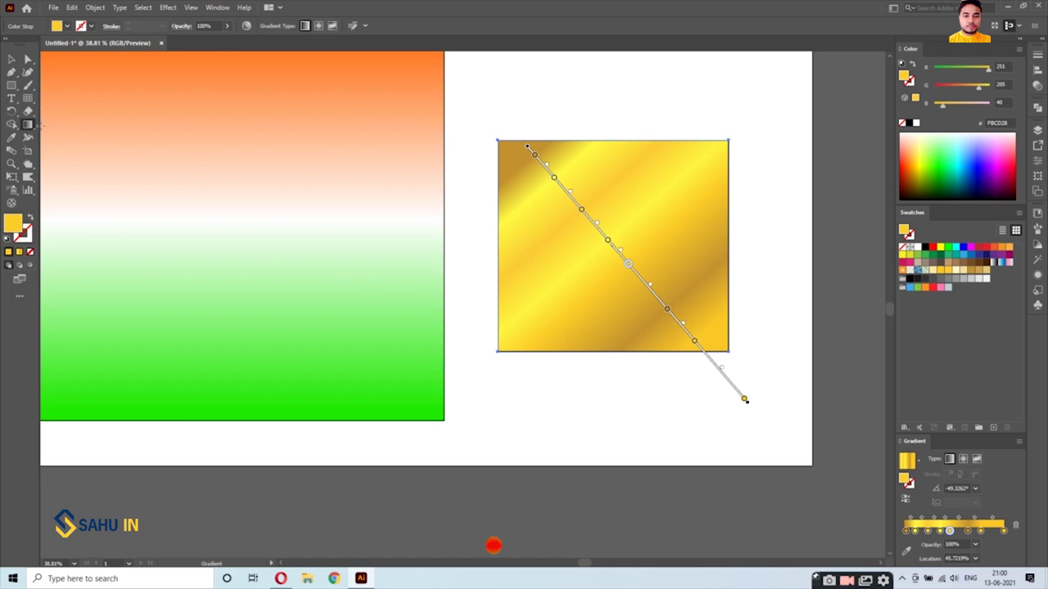
Finish the gradient edit and delete both rectangles from the artboard
key(v)
click(633, 407)
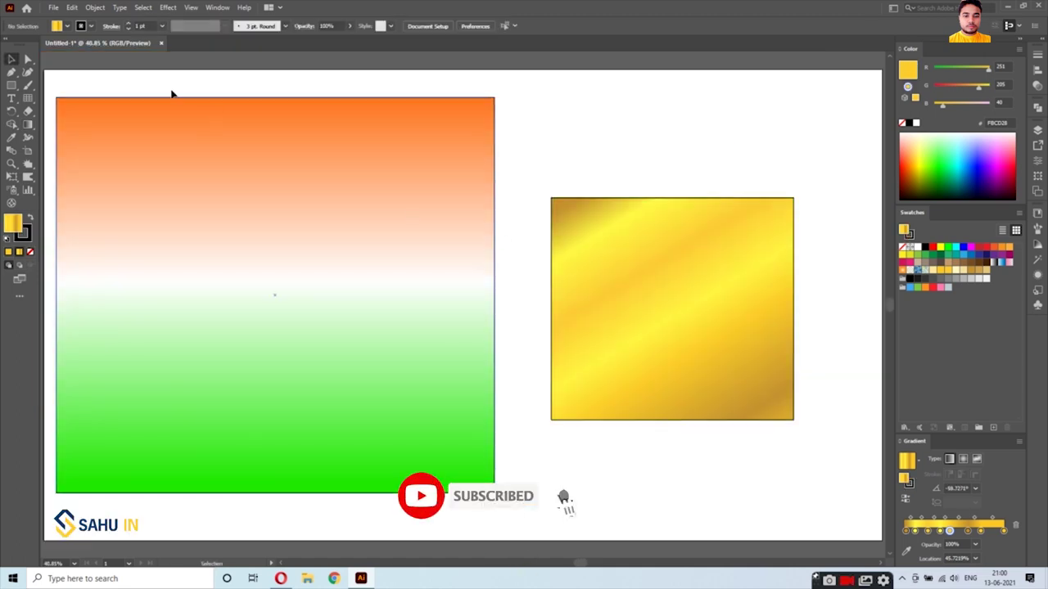
drag(170, 93, 691, 391)
key(Delete)
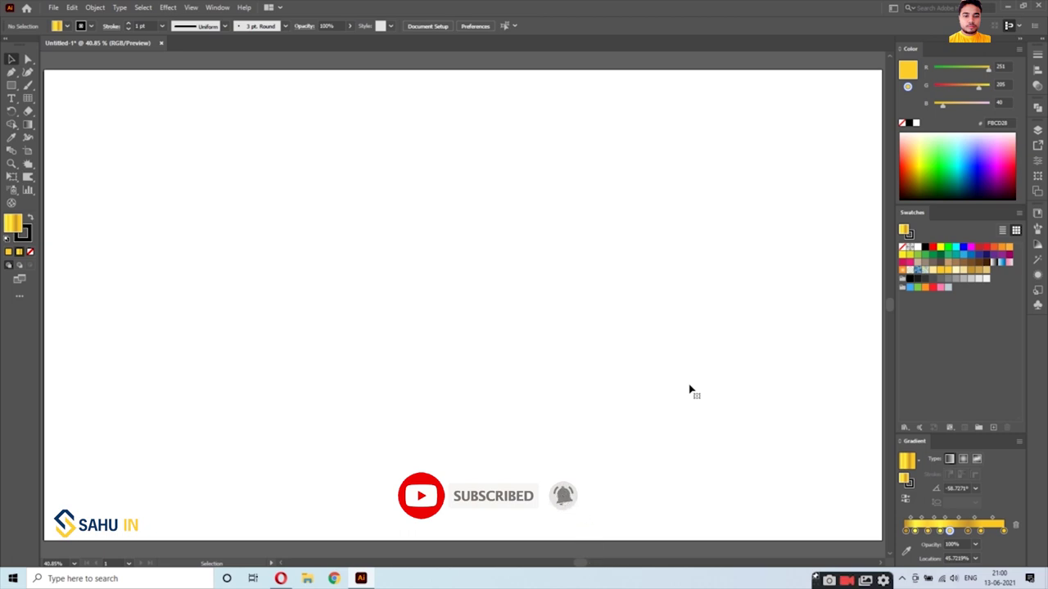
Draw a tall thin bar about 22 × 827 px, shift it up-left, and remove its outline
key(m)
drag(434, 127, 465, 465)
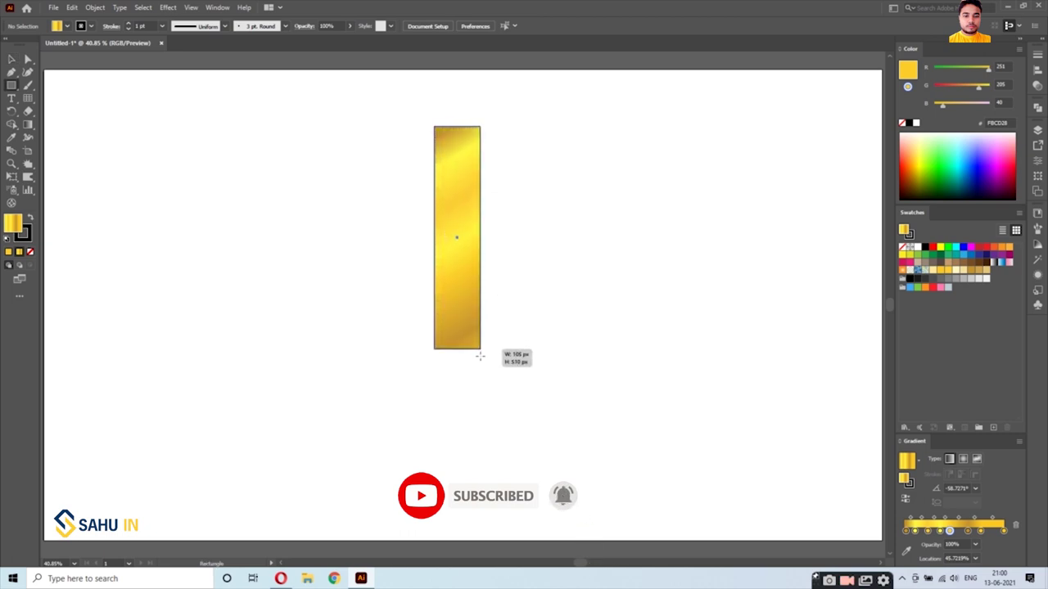
drag(465, 465, 445, 488)
click(16, 62)
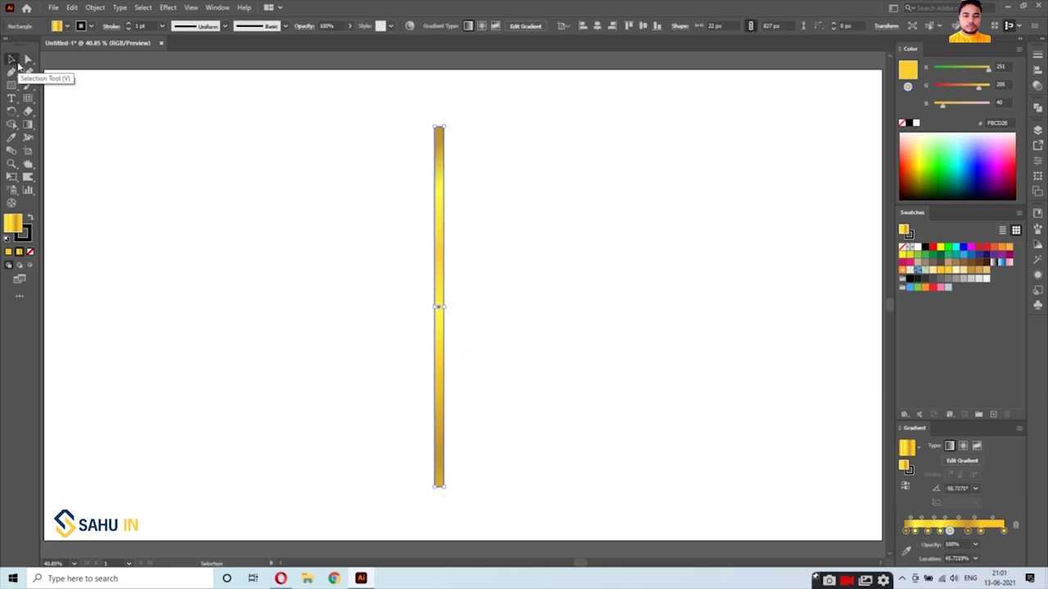
drag(437, 235, 415, 216)
click(28, 234)
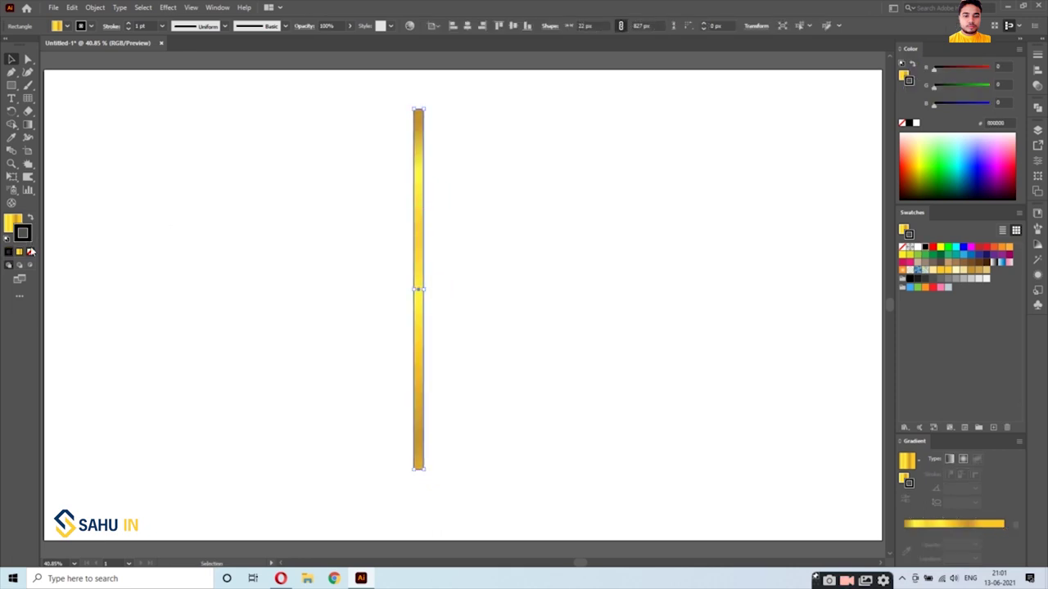
click(30, 253)
key(g)
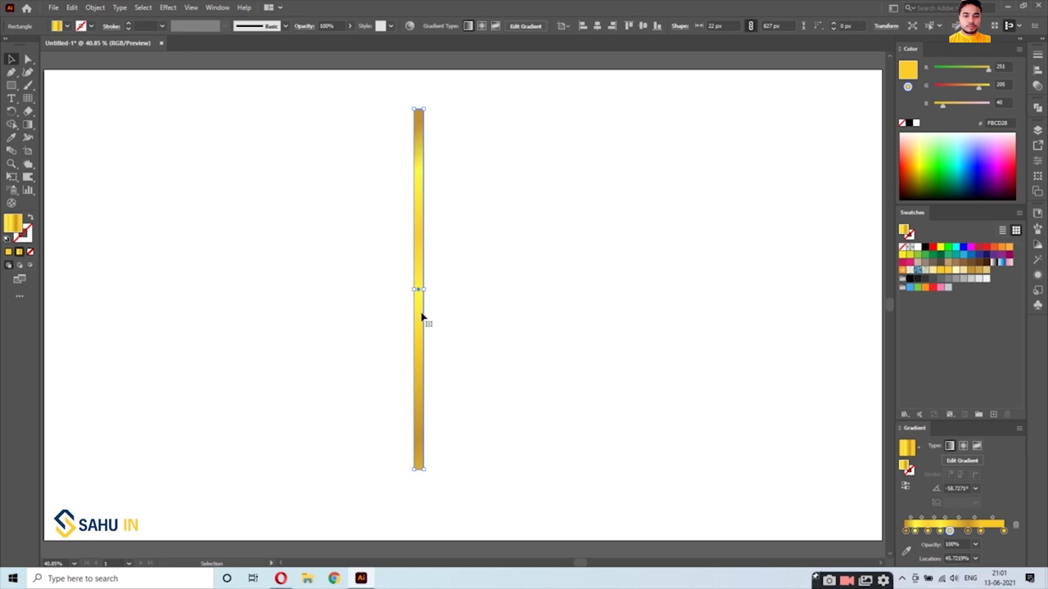
Fill the bar with cyan 10D3DD
double_click(14, 229)
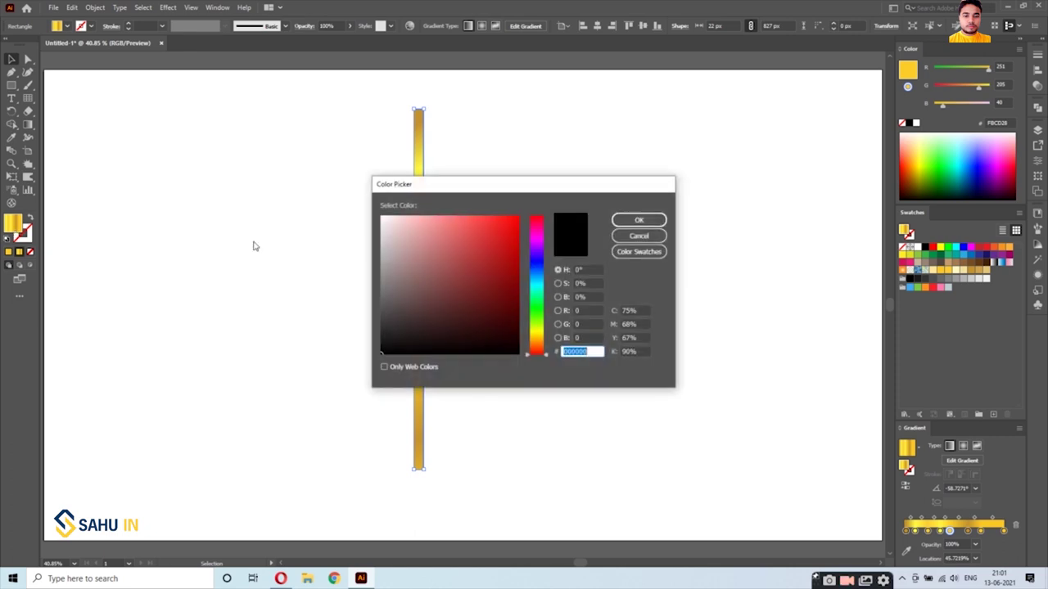
click(537, 285)
text(10D3DD)
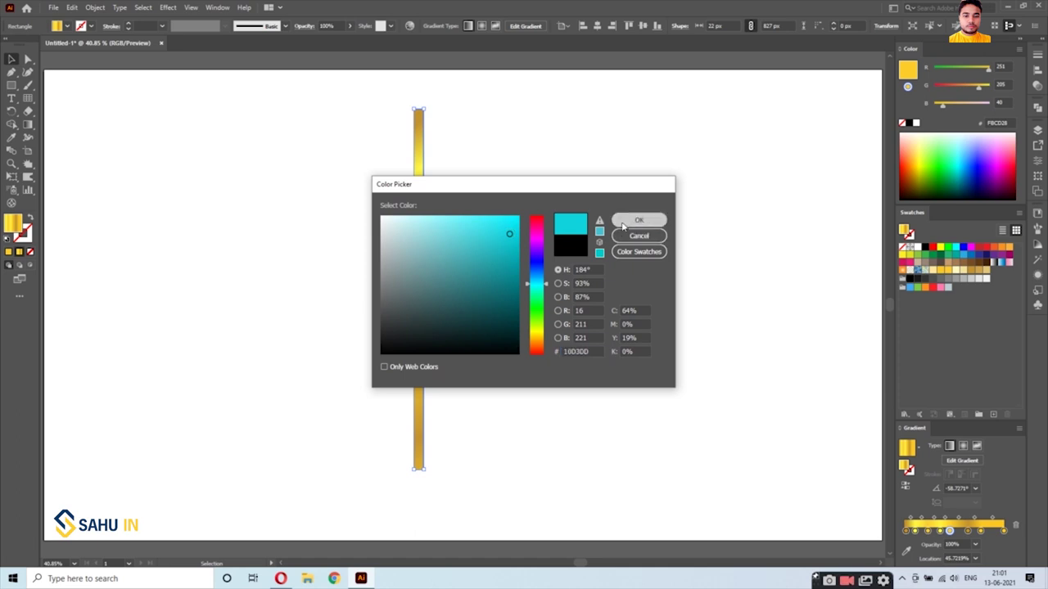
click(637, 219)
click(556, 288)
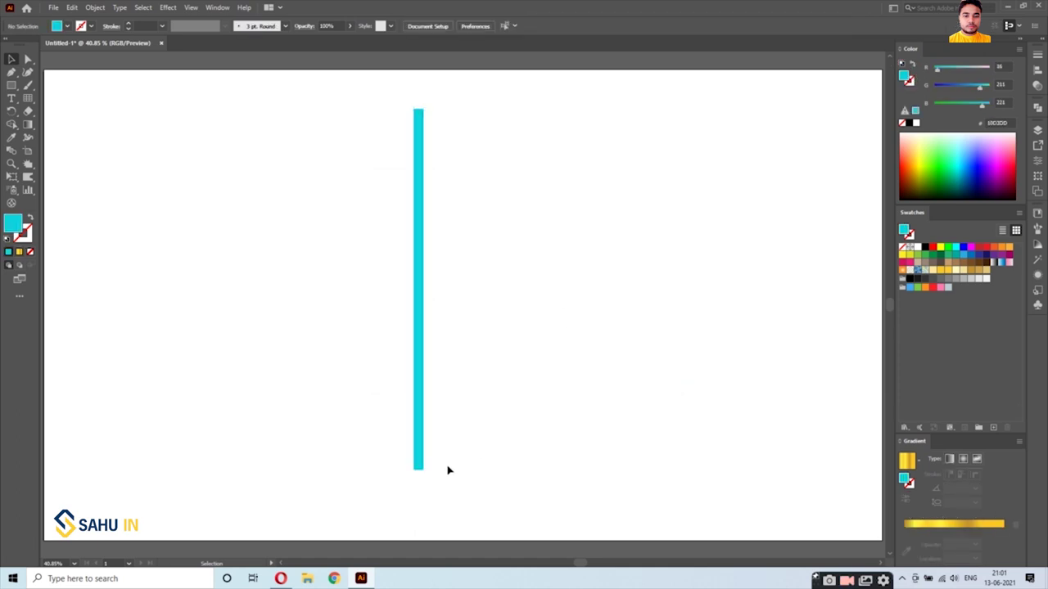
Add a mid-bottom anchor and pull it down into a slightly rounded point
scroll(425, 497, up, 5)
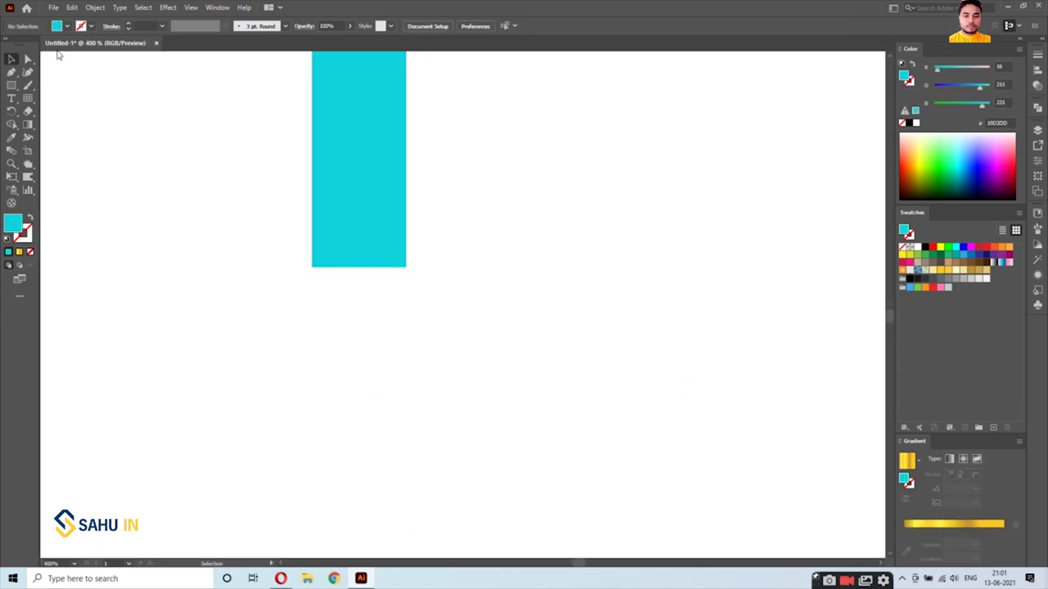
click(12, 73)
right_click(11, 73)
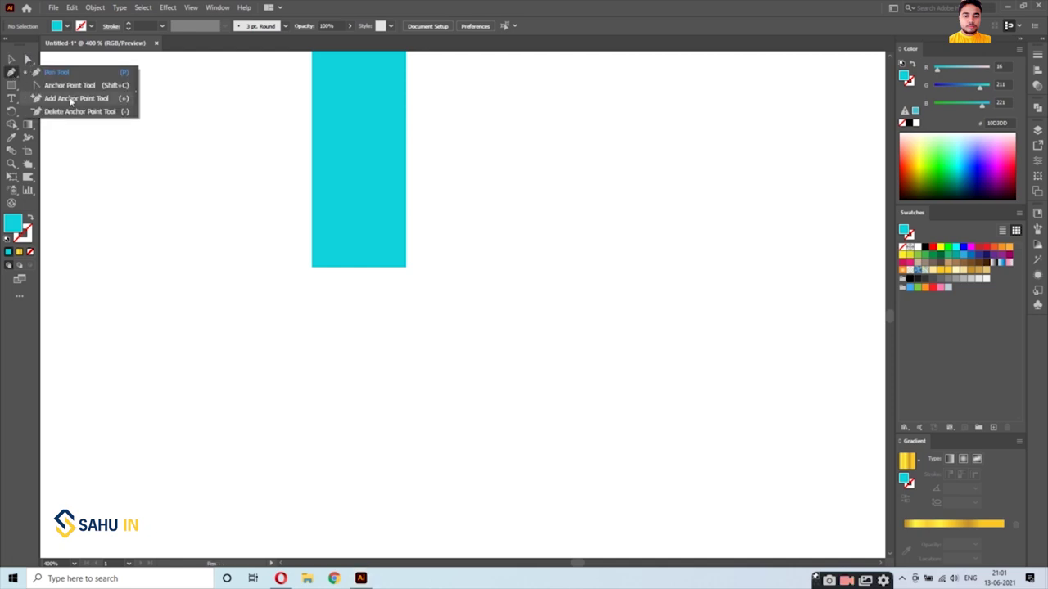
click(65, 98)
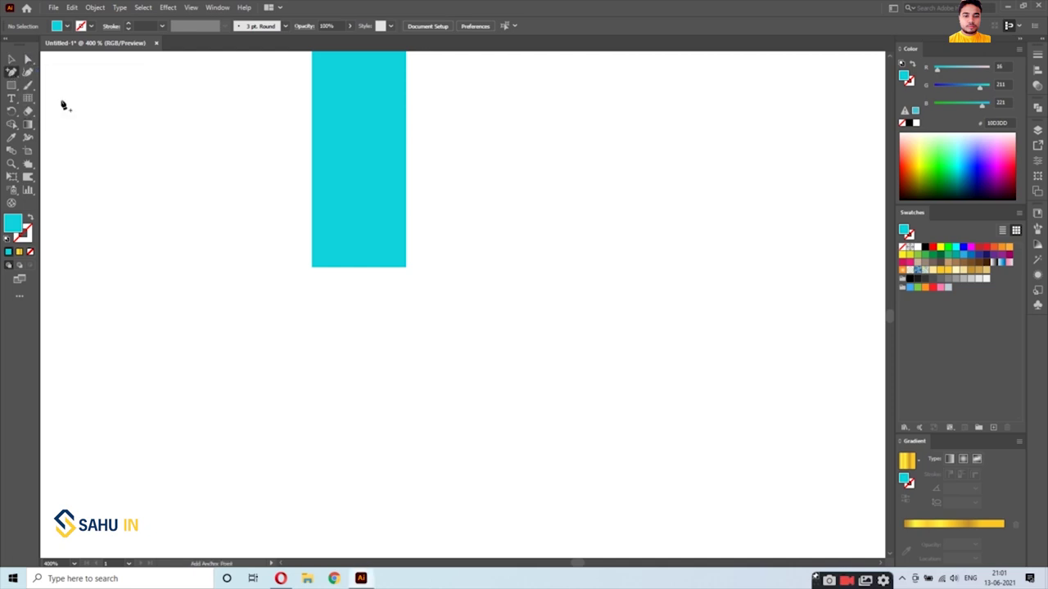
click(360, 270)
click(27, 58)
drag(359, 267, 360, 347)
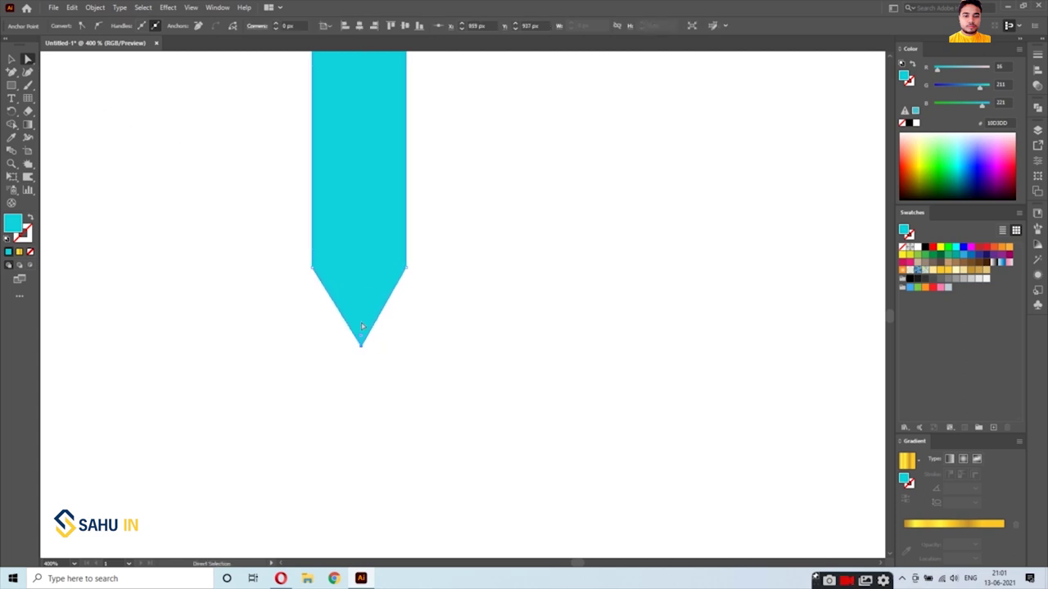
mouse_move(361, 339)
mouse_down()
mouse_move(363, 281)
mouse_move(360, 315)
mouse_move(377, 358)
mouse_move(369, 362)
mouse_up()
Place a copy of the pointed cyan bar right beside the original
click(11, 59)
click(187, 196)
scroll(369, 366, down, 3)
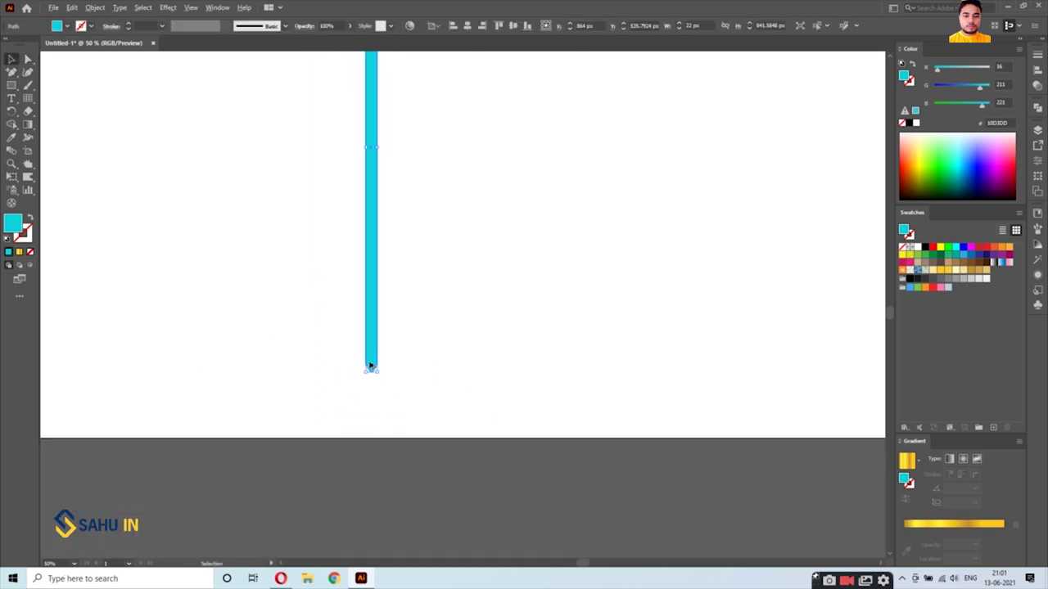
scroll(371, 354, up, 5)
scroll(371, 354, down, 1)
scroll(388, 519, up, 1)
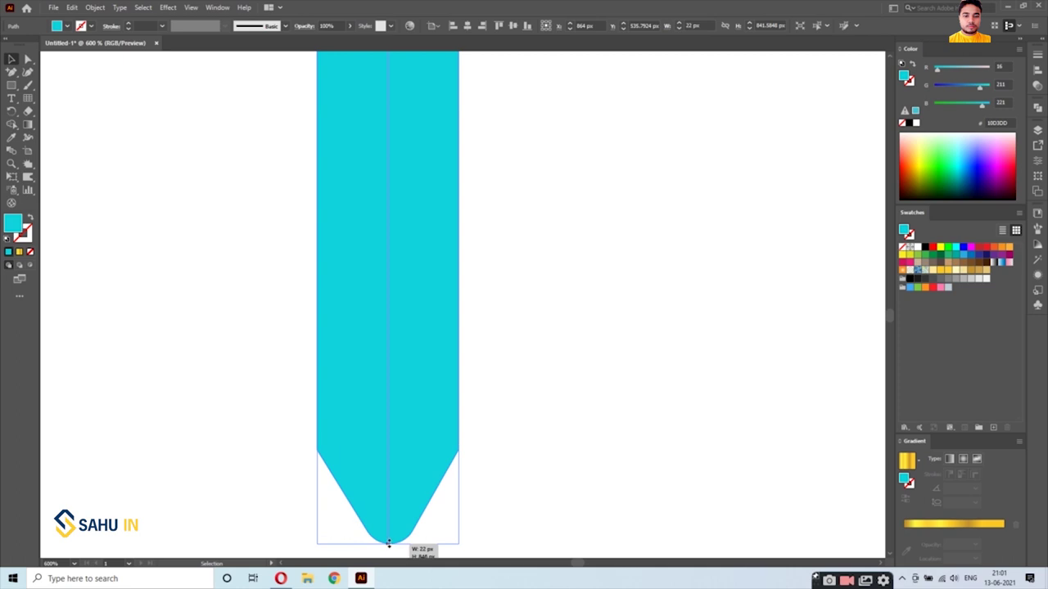
scroll(394, 509, down, 1)
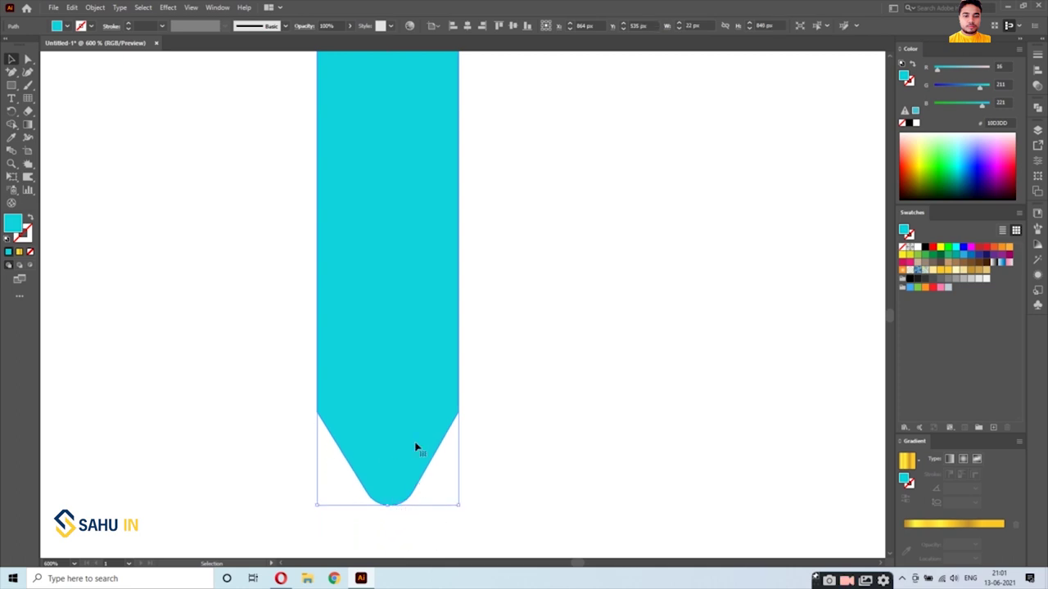
scroll(398, 417, down, 1)
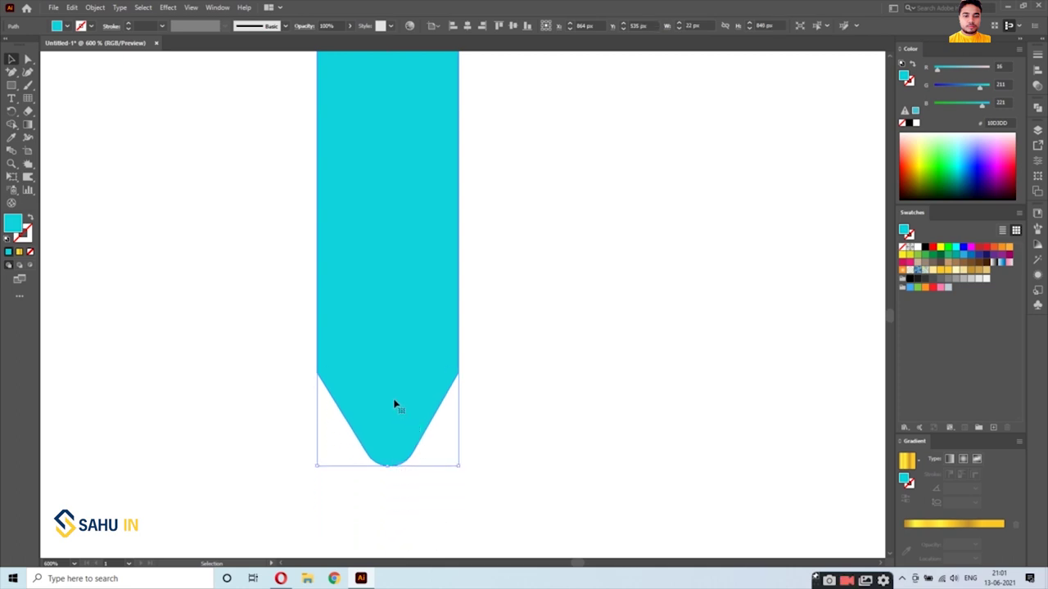
mouse_move(390, 398)
mouse_down()
mouse_move(540, 401)
mouse_move(531, 402)
mouse_up()
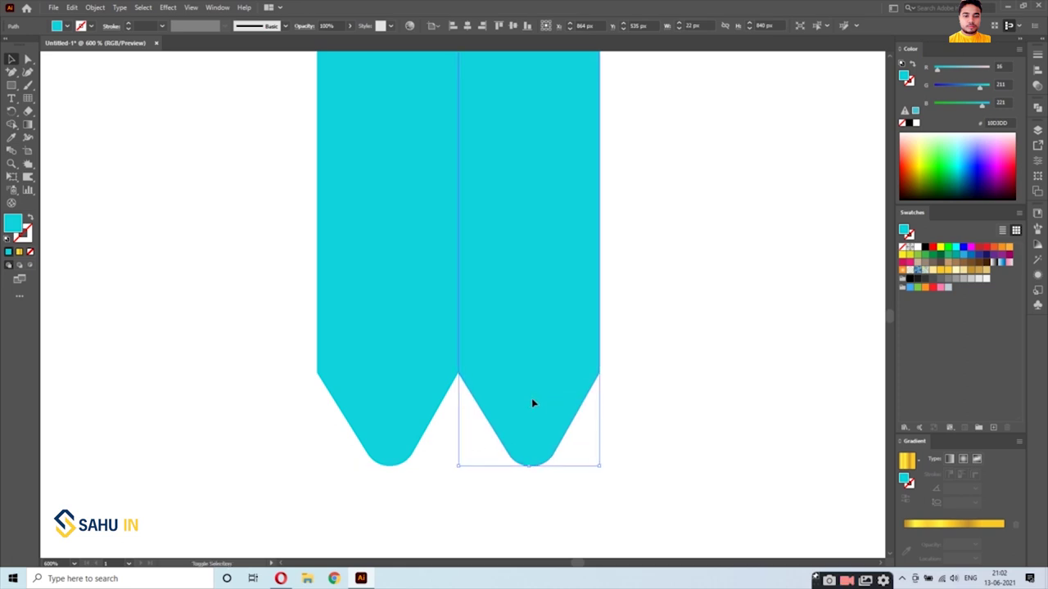
Repeat the duplication with Ctrl+D to add a third cyan strip
key(a)
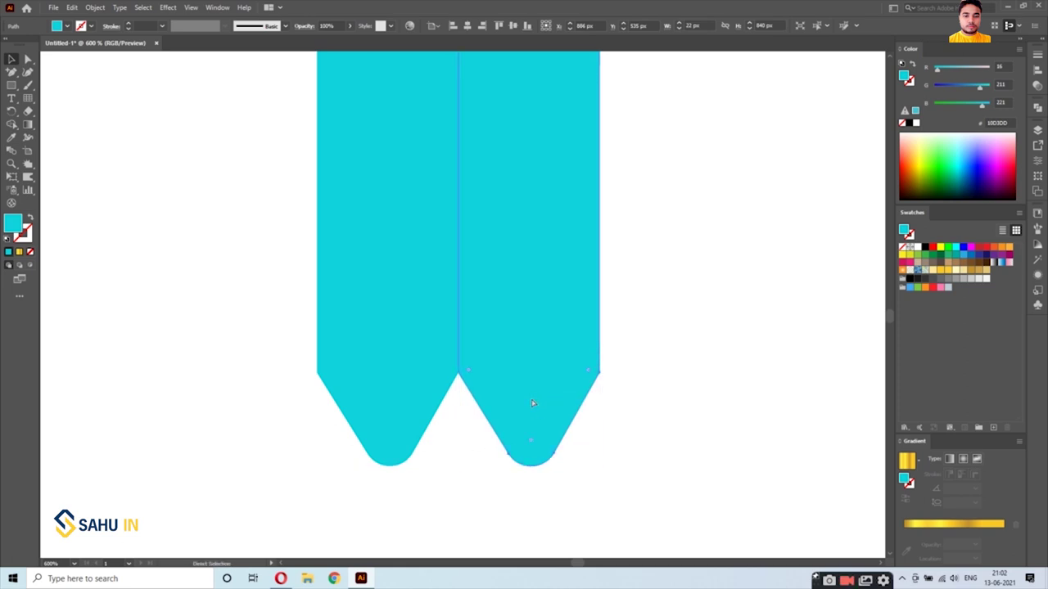
key(ctrl+d)
key(v)
click(594, 489)
alt+scroll(595, 489, down, 8)
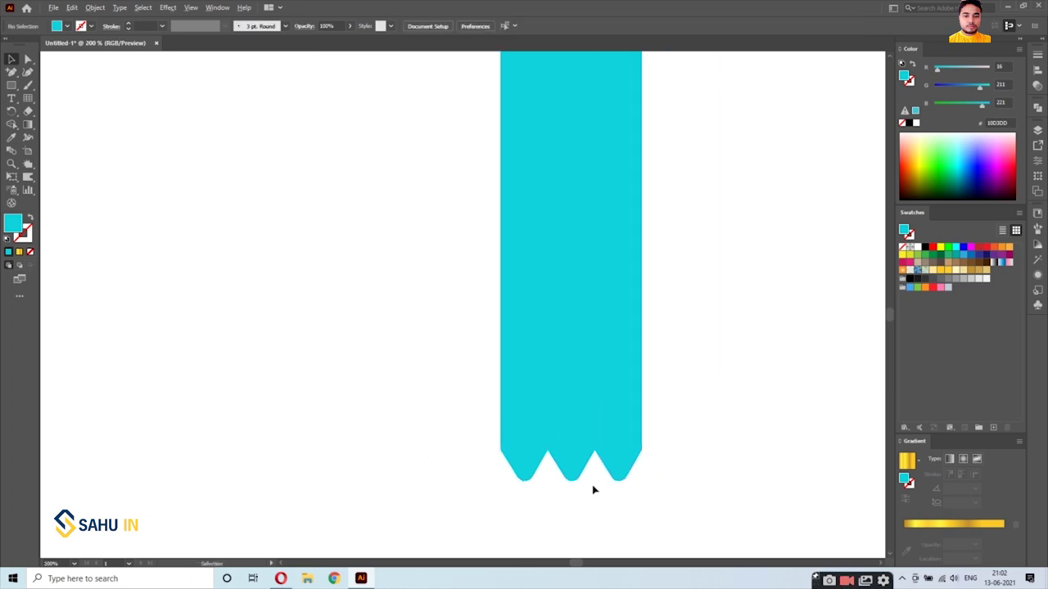
Give all three strips a near-black 0C0A0A outline and fit the artboard in view
key(ctrl+a)
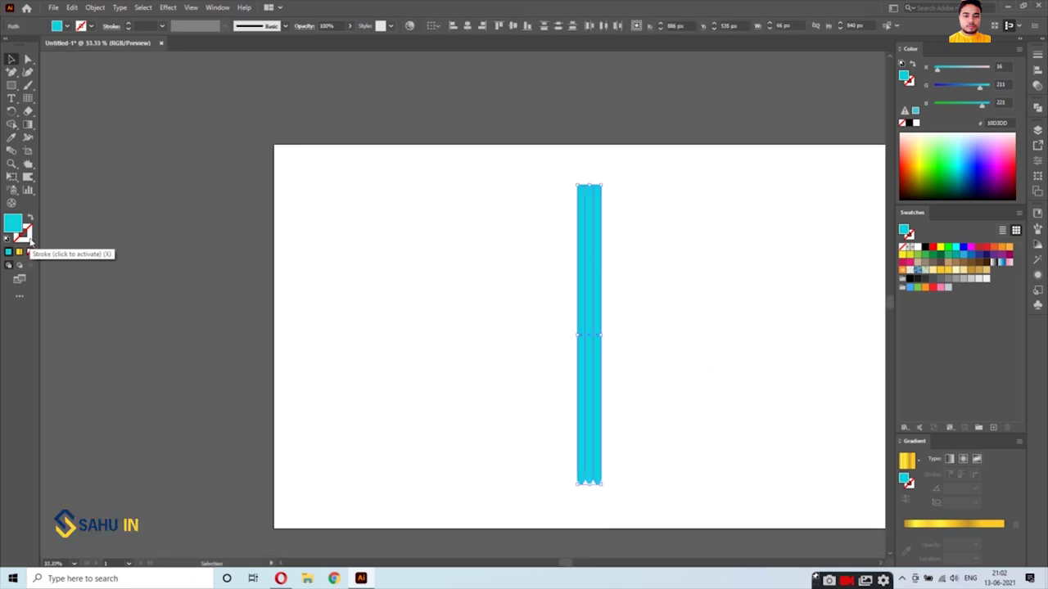
double_click(29, 238)
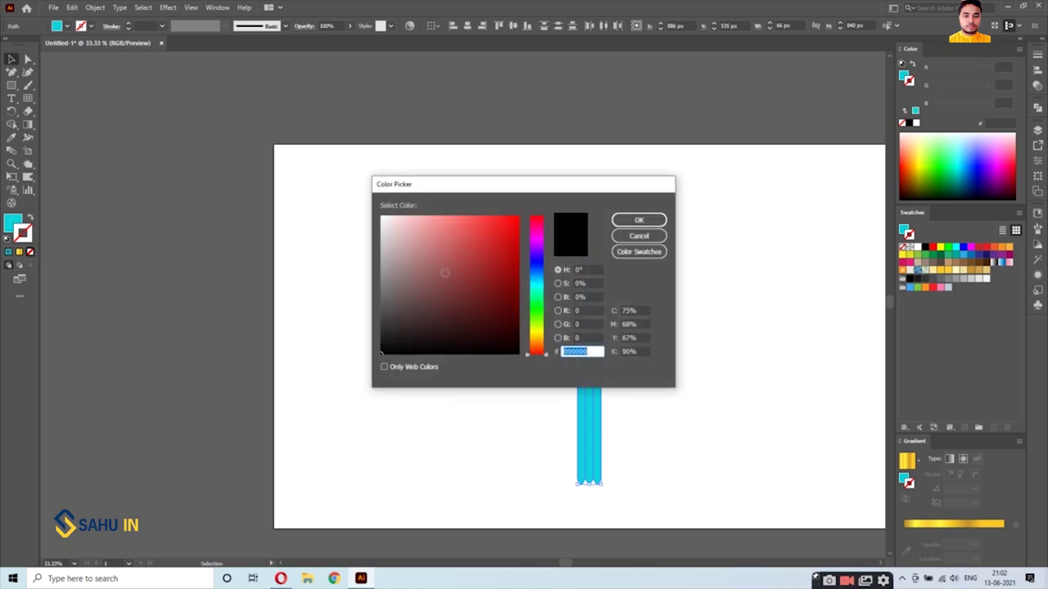
click(404, 347)
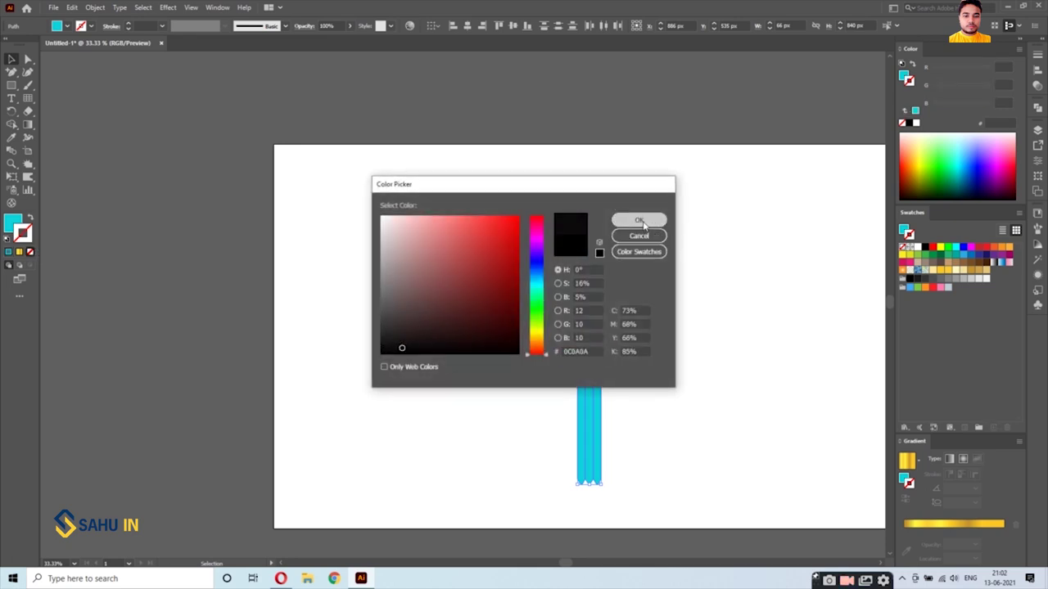
click(639, 220)
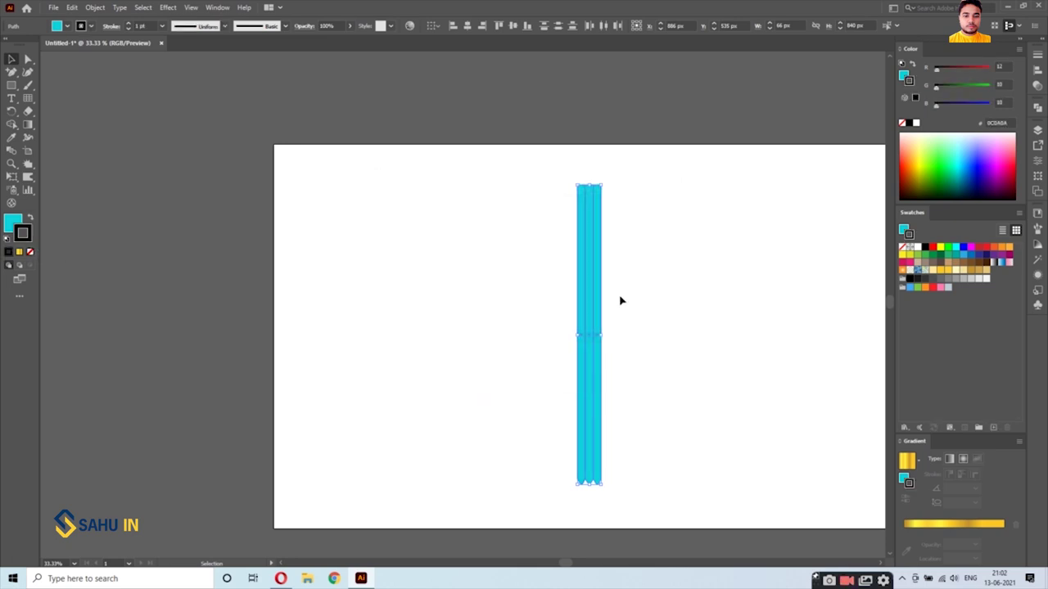
click(459, 244)
key(ctrl+0)
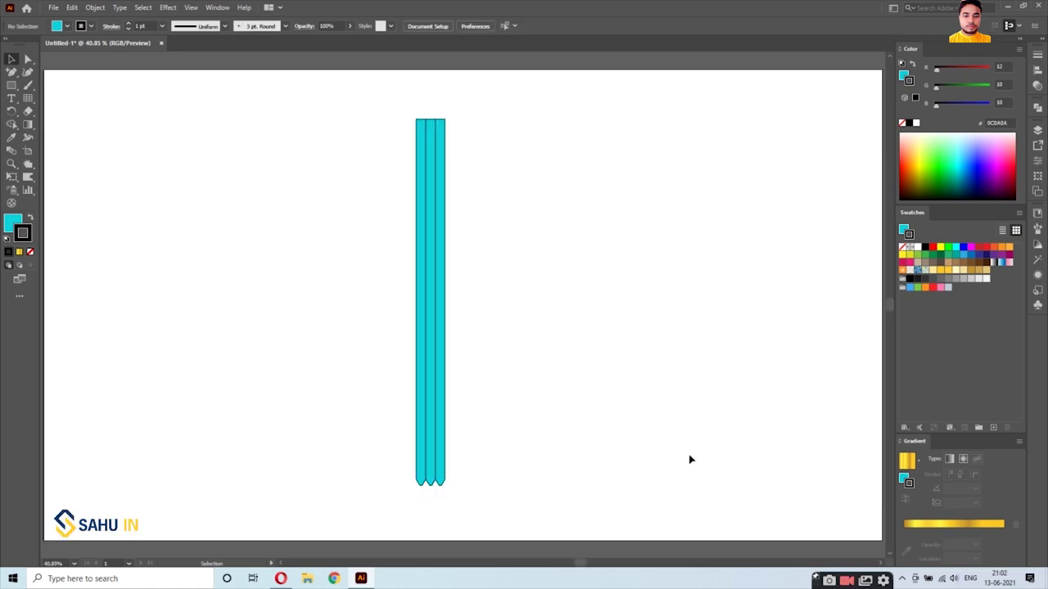
Move the strips up and draw a closed triangular tip outline below them with the Pen tool
mouse_move(353, 186)
mouse_down()
mouse_move(461, 292)
mouse_move(443, 241)
mouse_up()
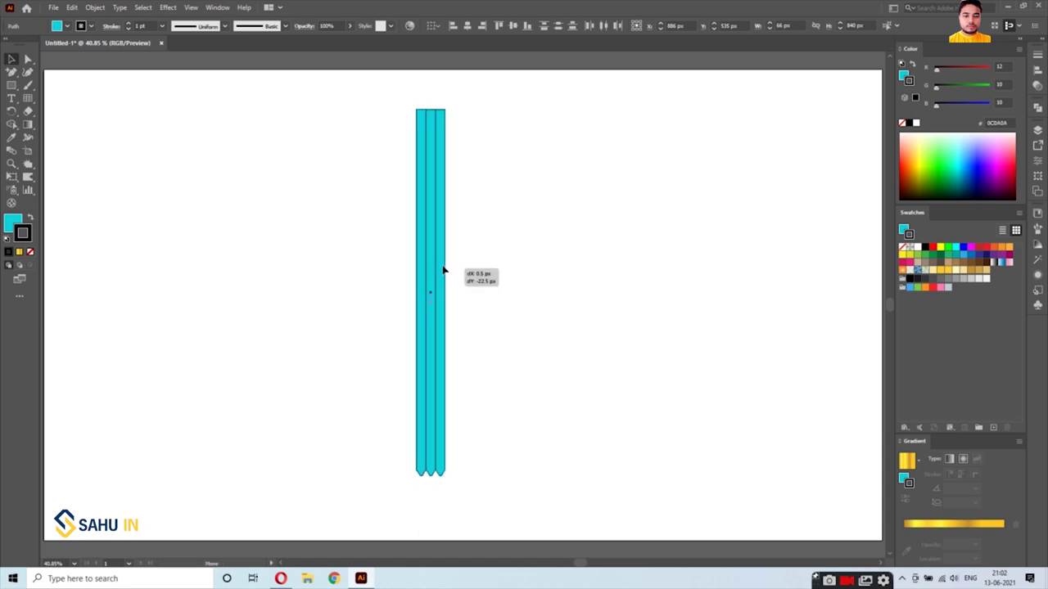
click(505, 249)
click(12, 72)
scroll(419, 376, down, 2)
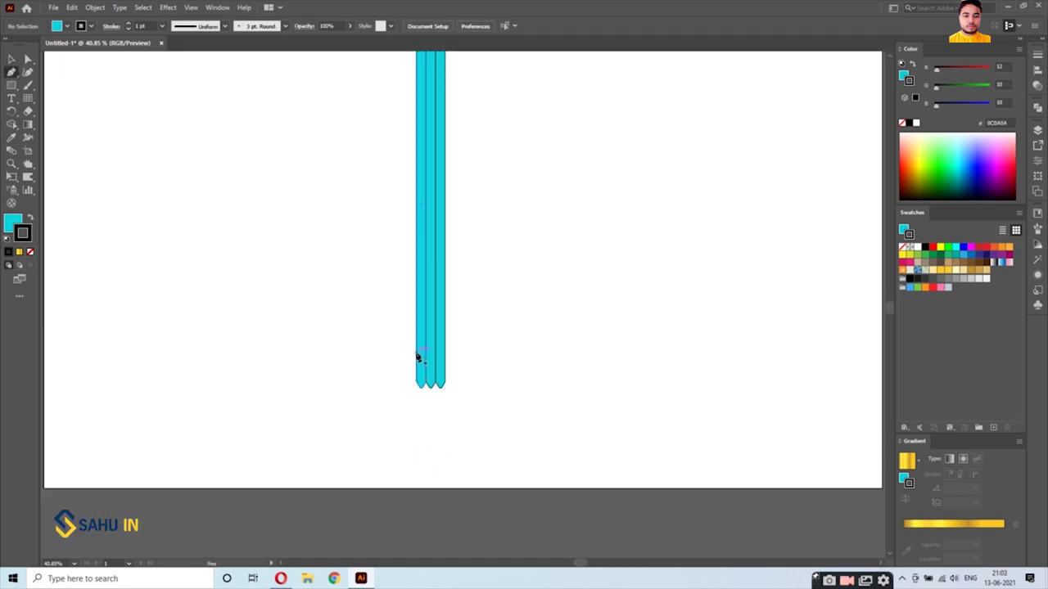
drag(417, 355, 435, 461)
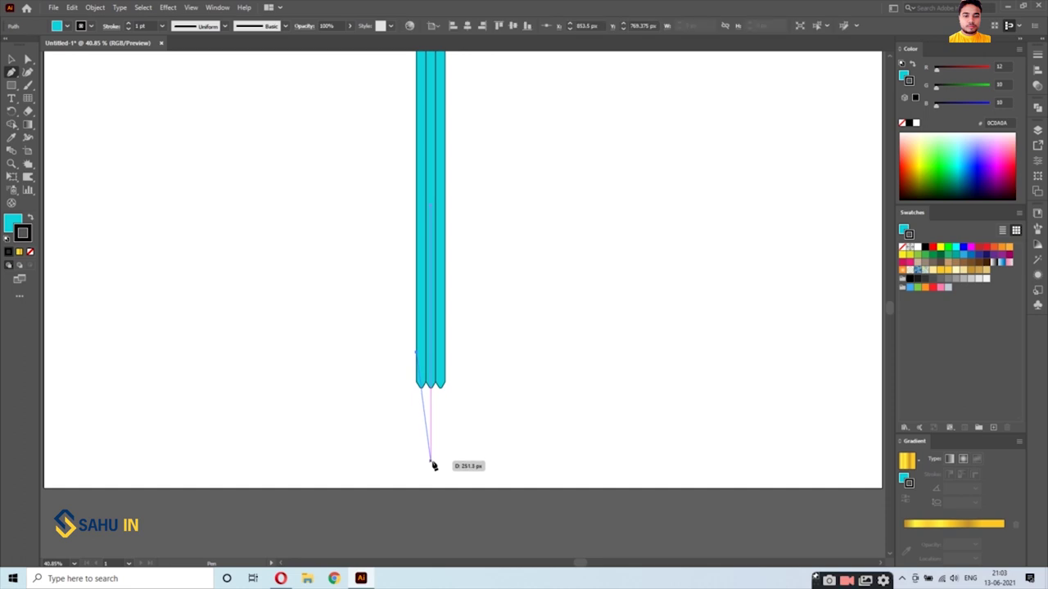
click(431, 474)
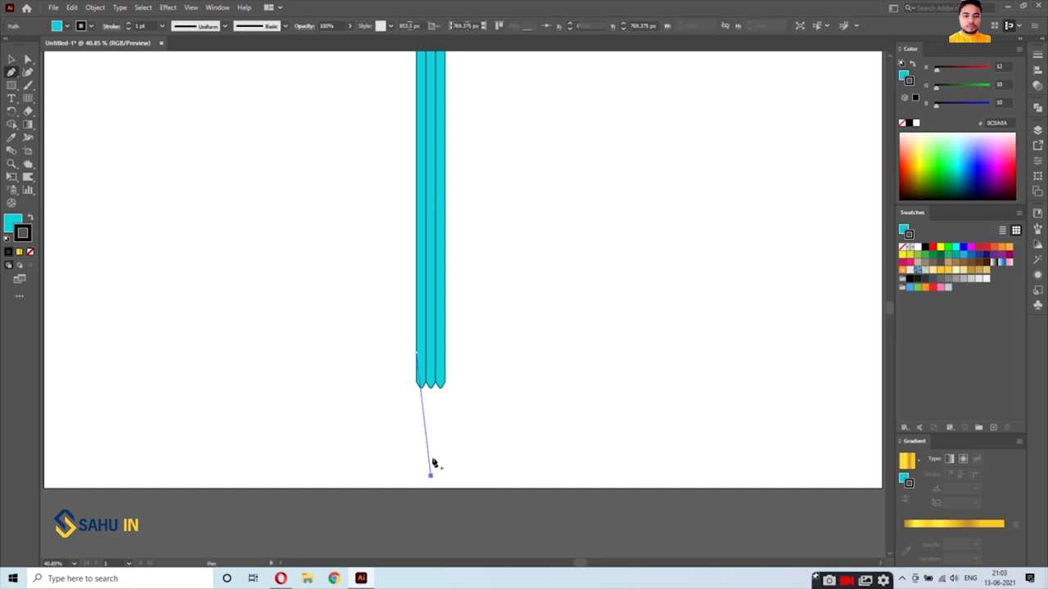
click(446, 356)
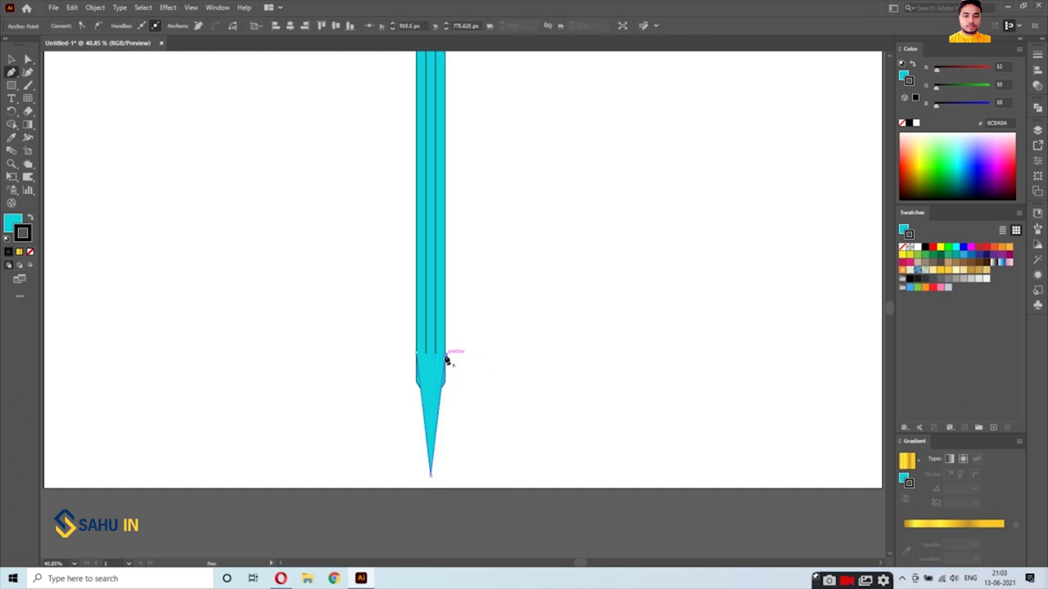
click(425, 358)
Adjust a corner anchor of the tip and move it down flush beneath the bars
click(27, 60)
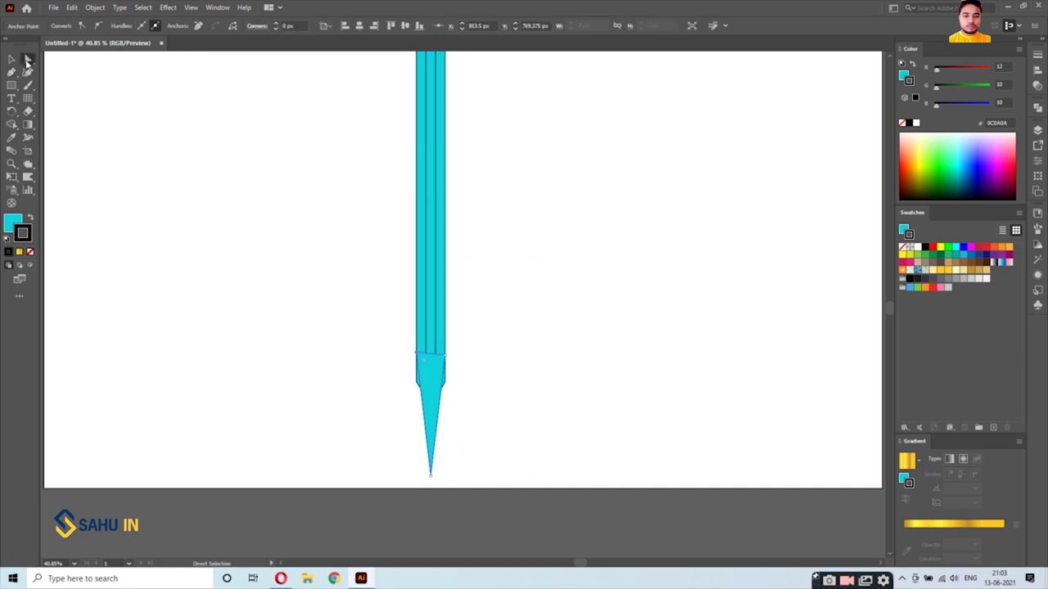
click(449, 357)
key(v)
click(432, 424)
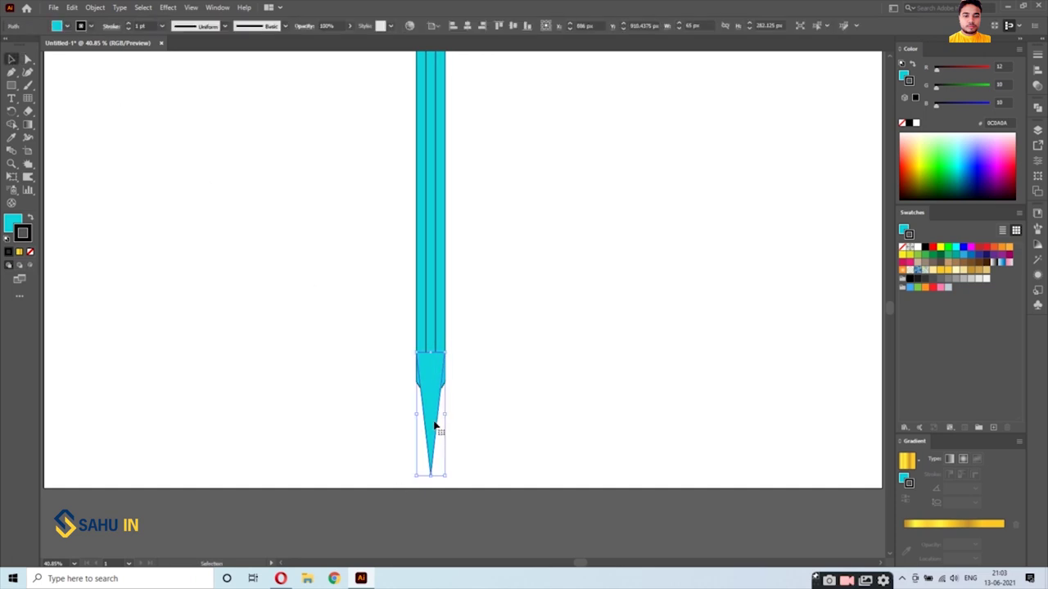
scroll(434, 424, up, 5)
scroll(473, 426, down, 1)
drag(448, 411, 449, 519)
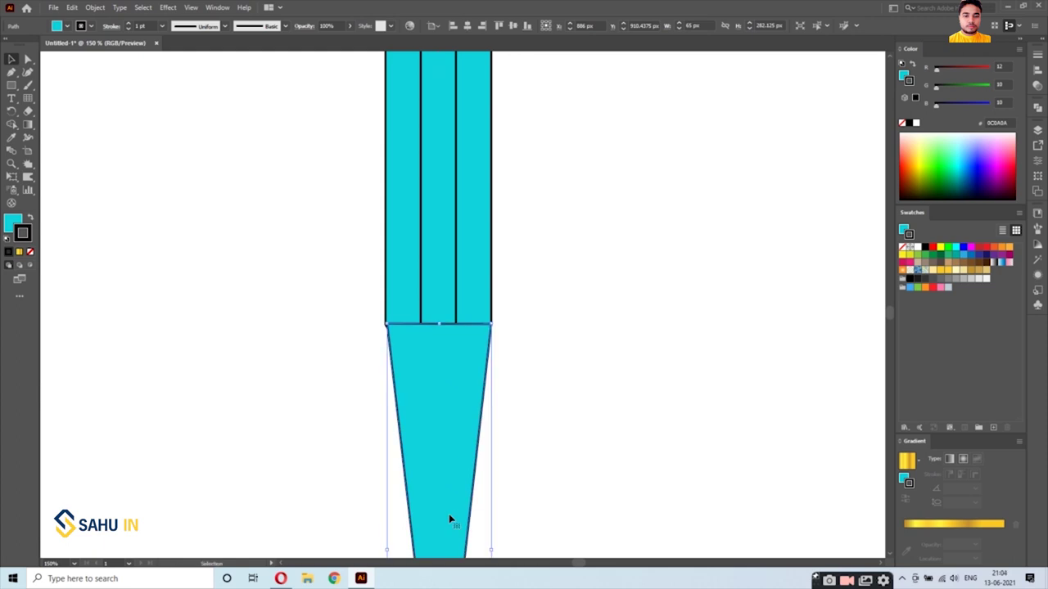
Fill the tip tan CDA349 with no outline and nudge it up against the body
click(970, 271)
key(shift+x)
key(slash)
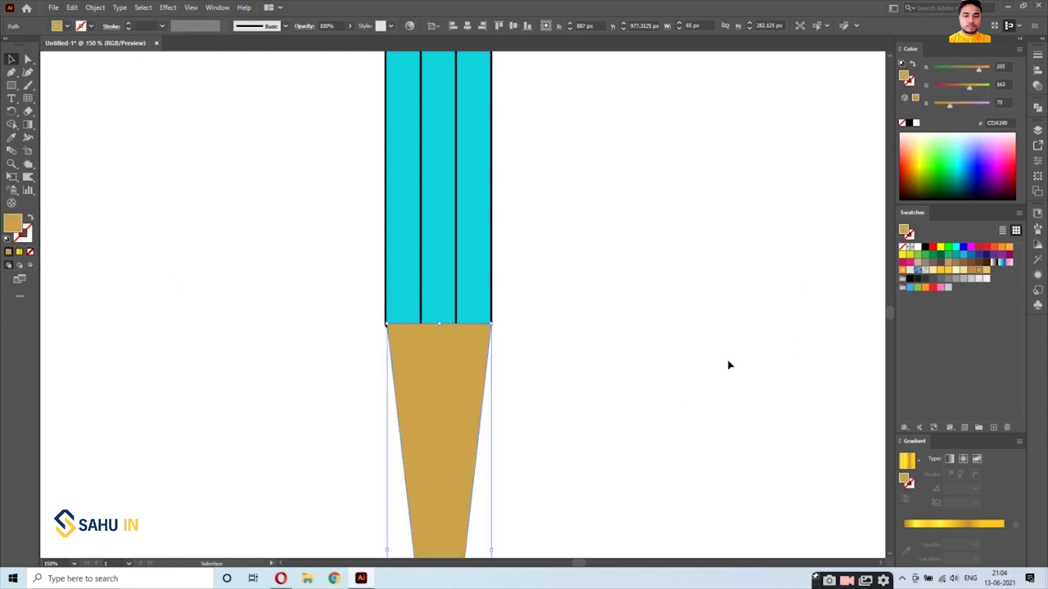
key(shift+Up)
key(shift+Up)
key(shift+Up)
key(shift+Up)
key(shift+Up)
key(shift+Up)
click(724, 377)
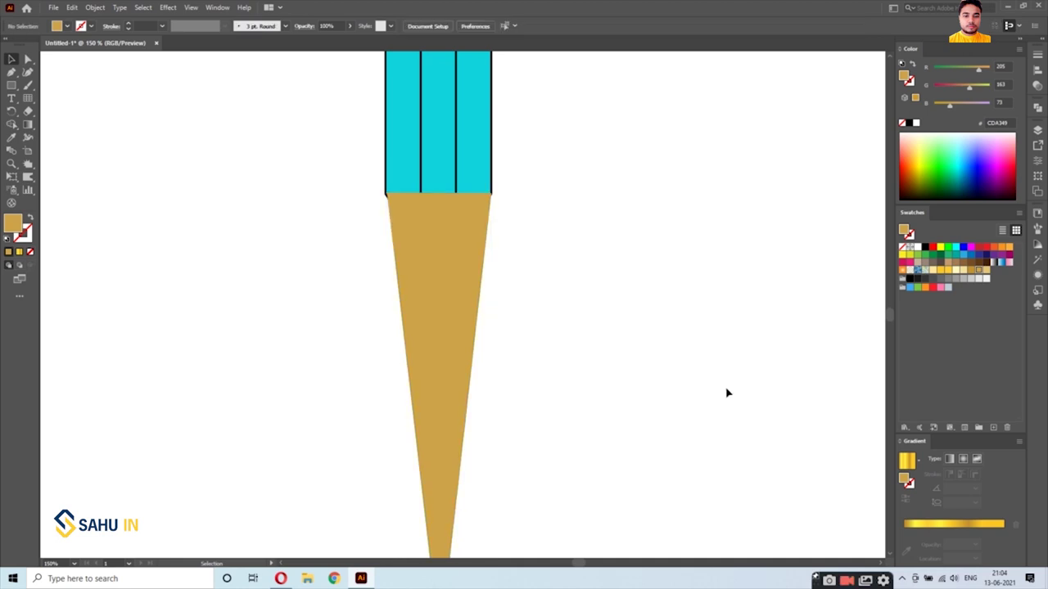
Send the tan tip to the back, behind the cyan strips
click(440, 337)
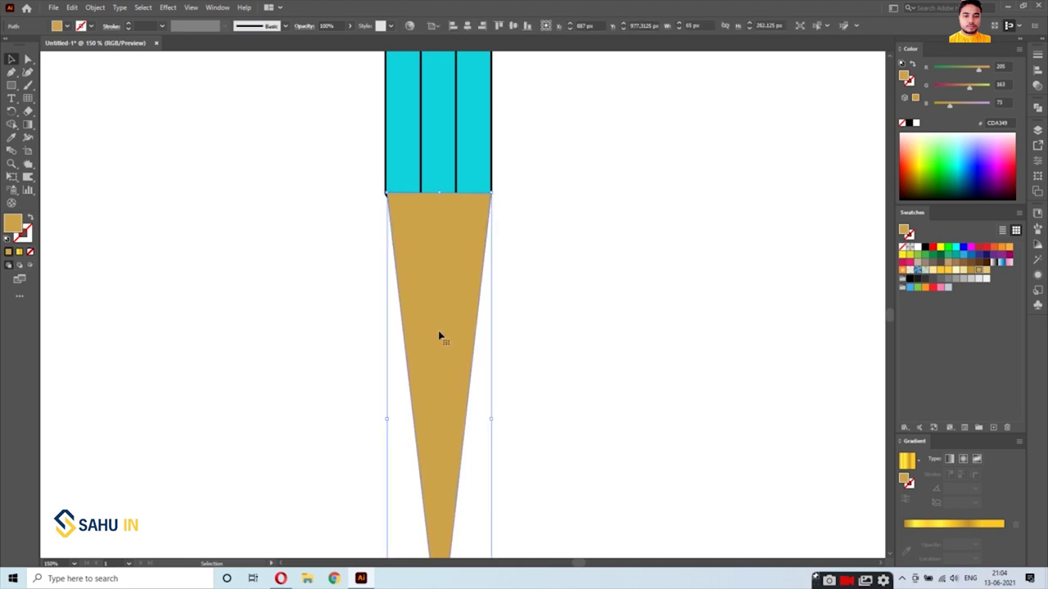
right_click(439, 336)
mouse_move(491, 275)
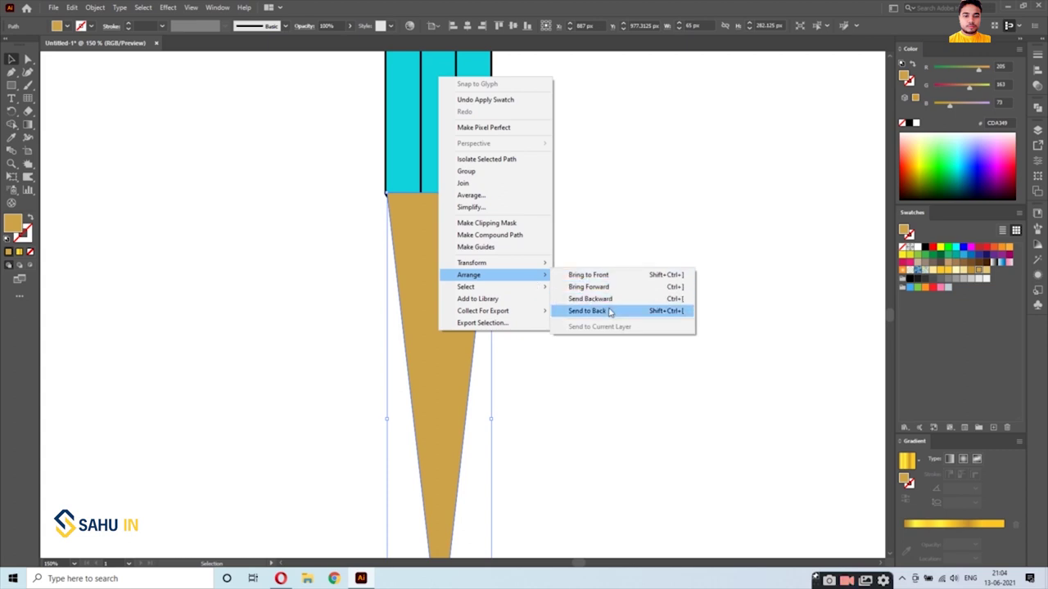
click(610, 312)
click(634, 327)
alt+scroll(635, 328, down, 2)
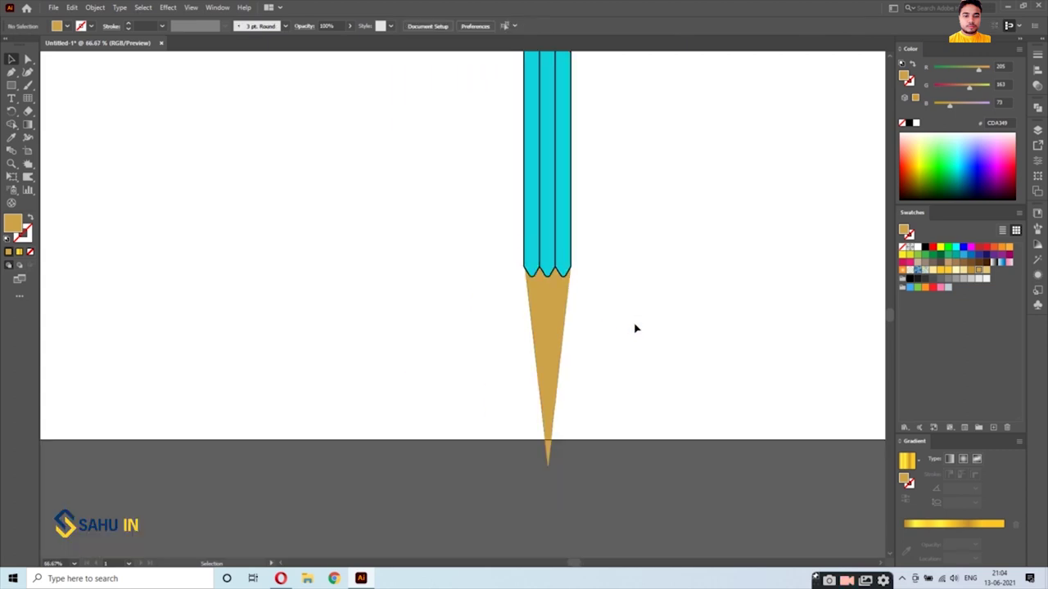
Align the tan tip's top-right and top-left corners with the body edges
alt+scroll(535, 290, up, 4)
alt+scroll(603, 271, up, 1)
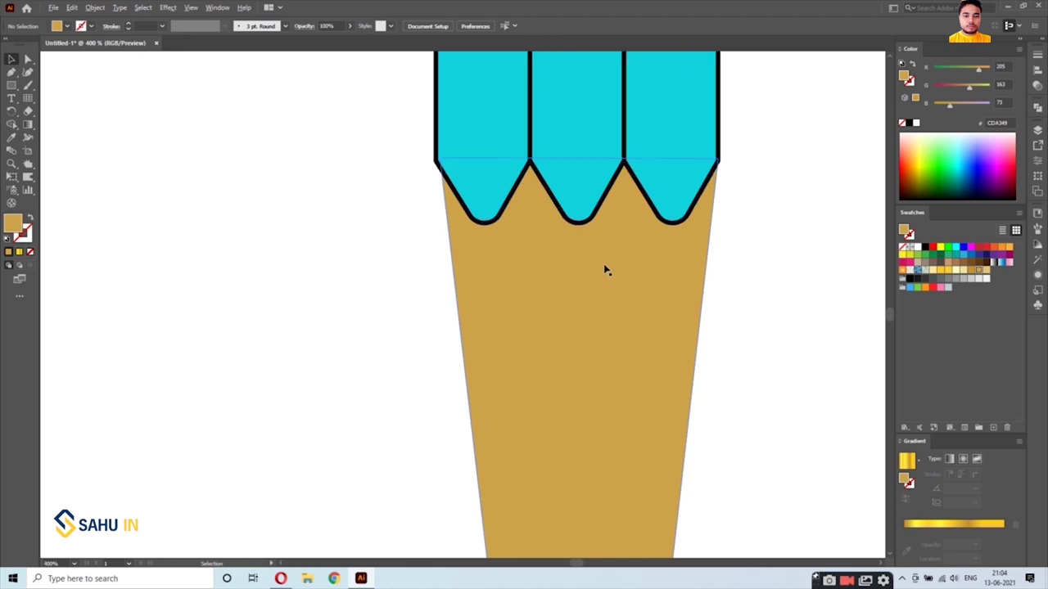
click(569, 314)
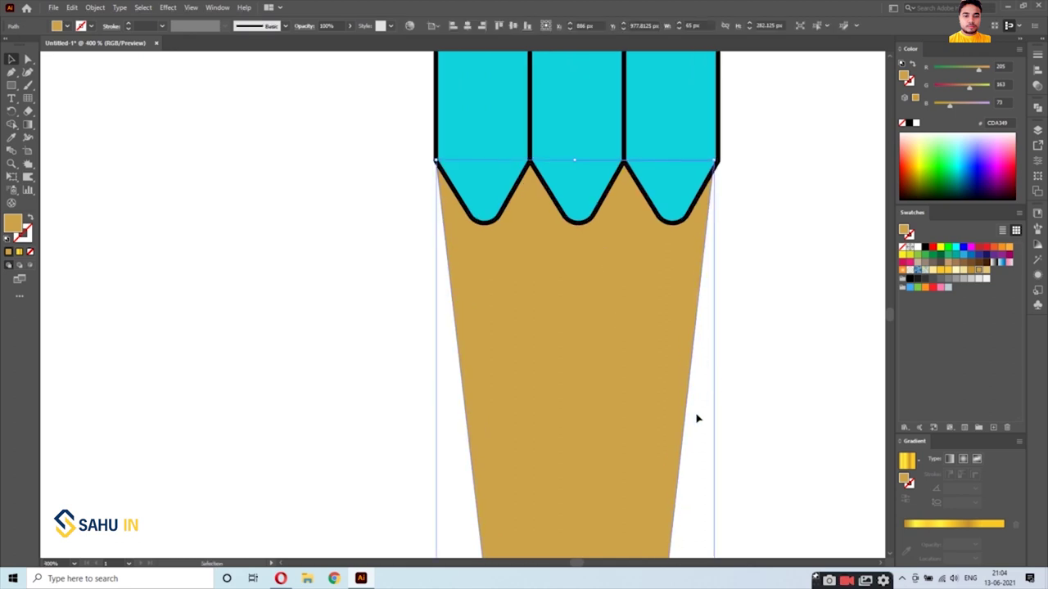
alt+scroll(645, 393, down, 3)
alt+scroll(644, 391, down, 5)
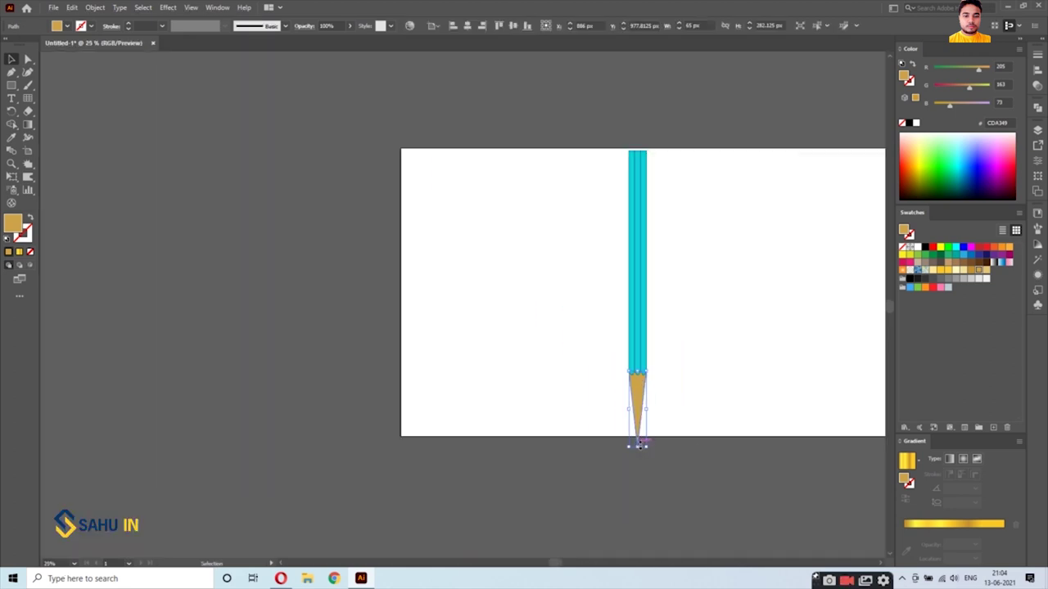
alt+scroll(647, 377, up, 8)
key(a)
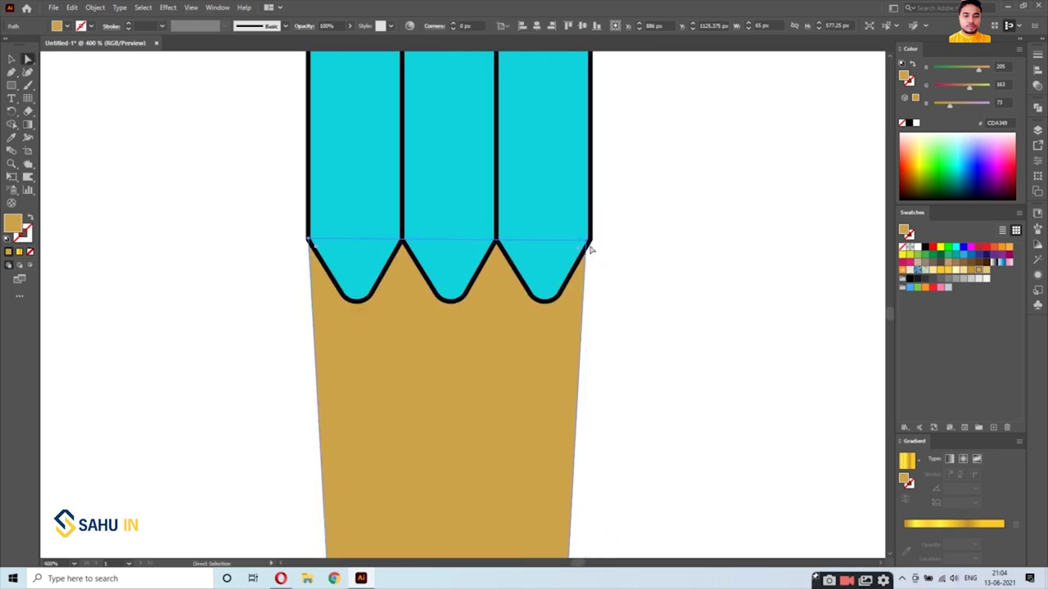
drag(586, 240, 591, 240)
click(285, 263)
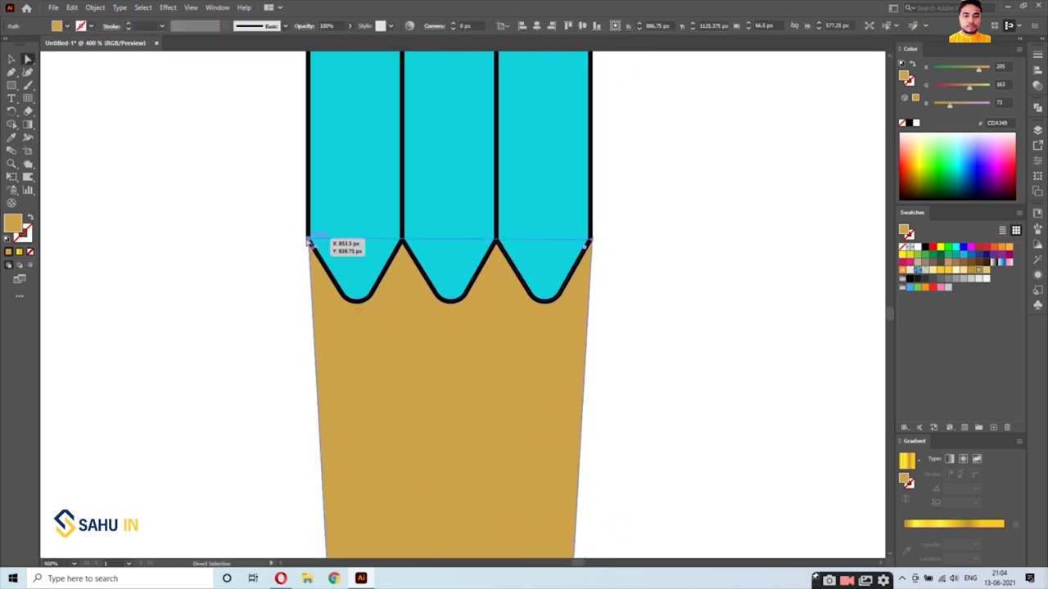
drag(309, 241, 312, 243)
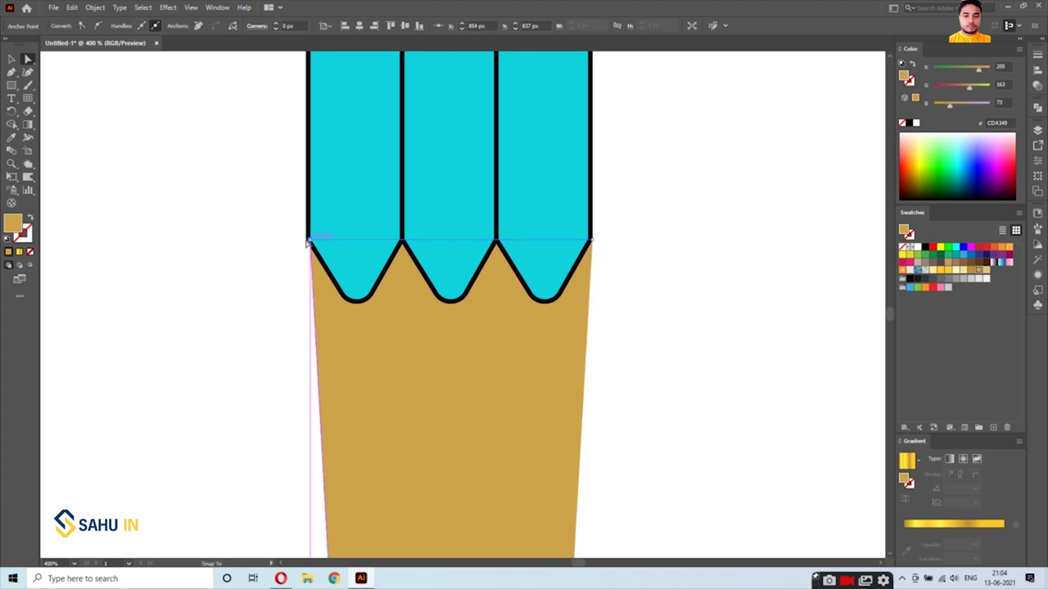
click(290, 273)
Move the tip's bottom point upward to shorten it
scroll(340, 300, down, 5)
click(348, 440)
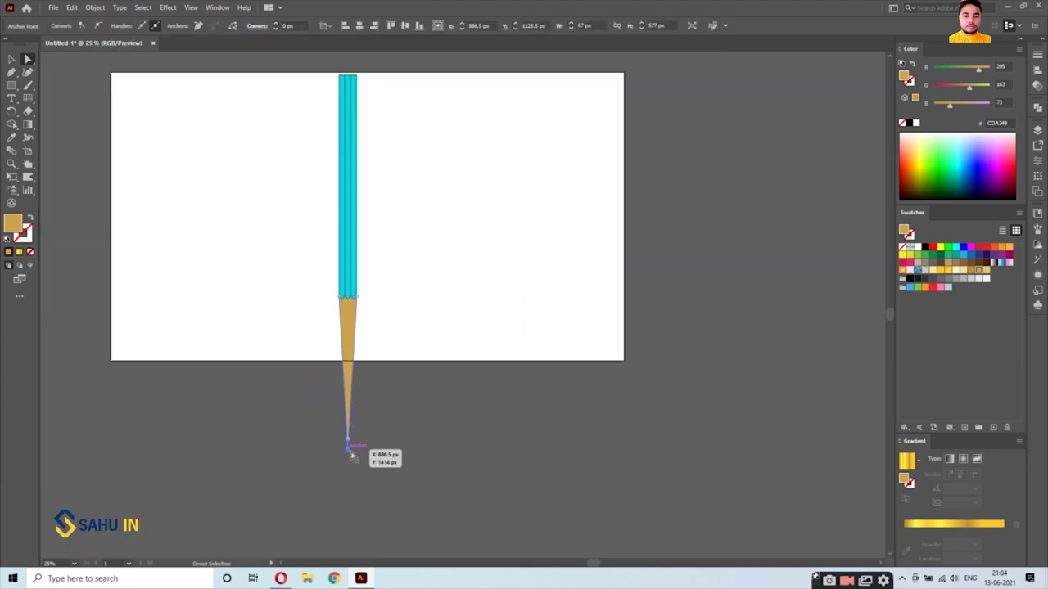
key(shift+Up)
key(shift+Up)
key(shift+Up)
key(shift+Up)
key(shift+Up)
key(shift+Up)
key(shift+Up)
key(shift+Up)
key(shift+Up)
key(shift+Up)
key(shift+Up)
key(shift+Up)
Scale the whole pencil down to about 43 × 714 px
key(v)
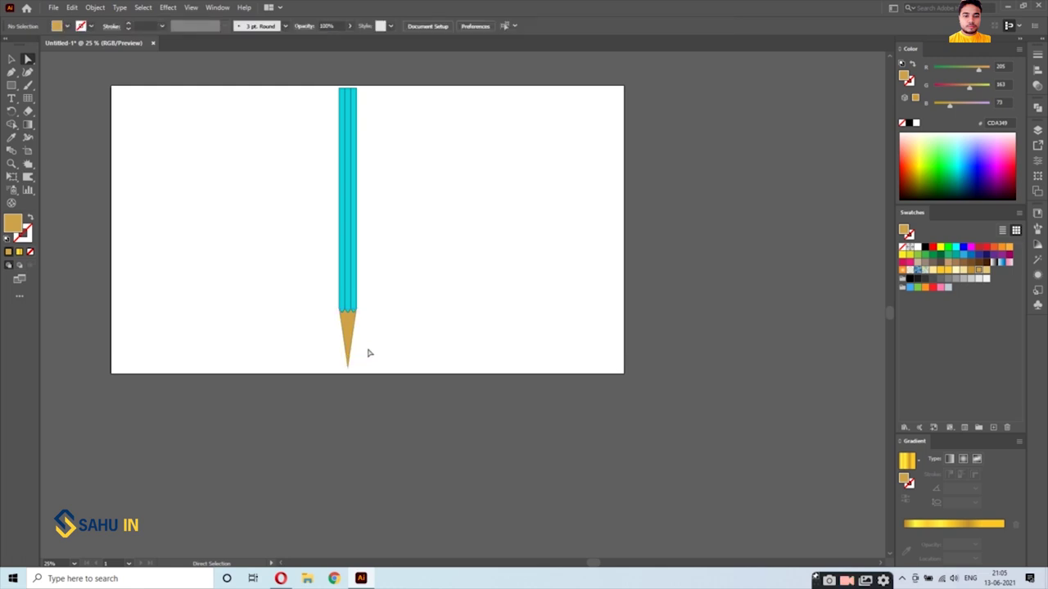
alt+scroll(368, 353, up, 4)
key(ctrl+a)
drag(442, 74, 444, 97)
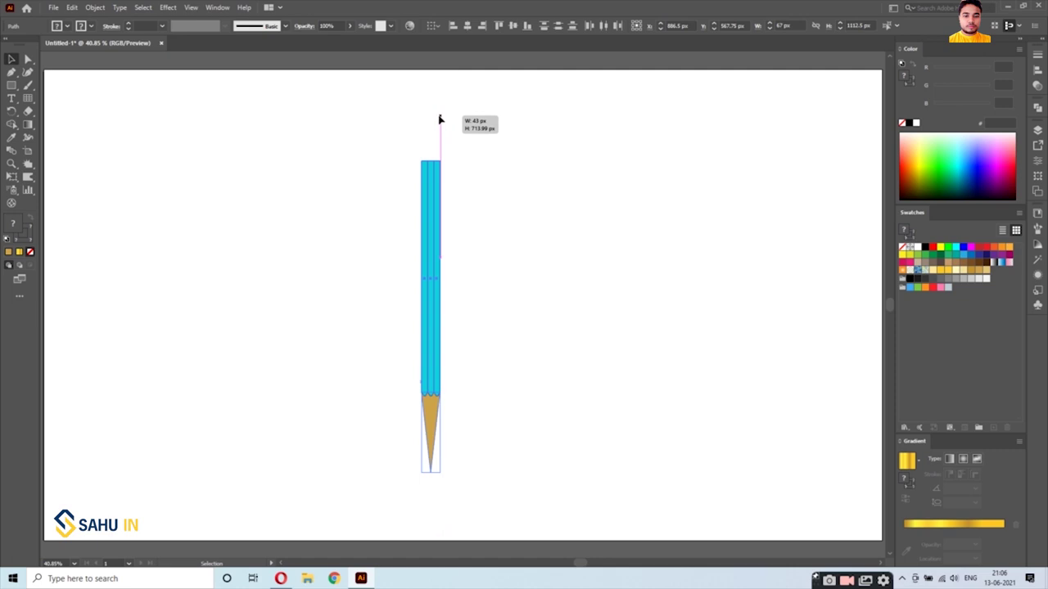
drag(444, 96, 439, 130)
click(589, 202)
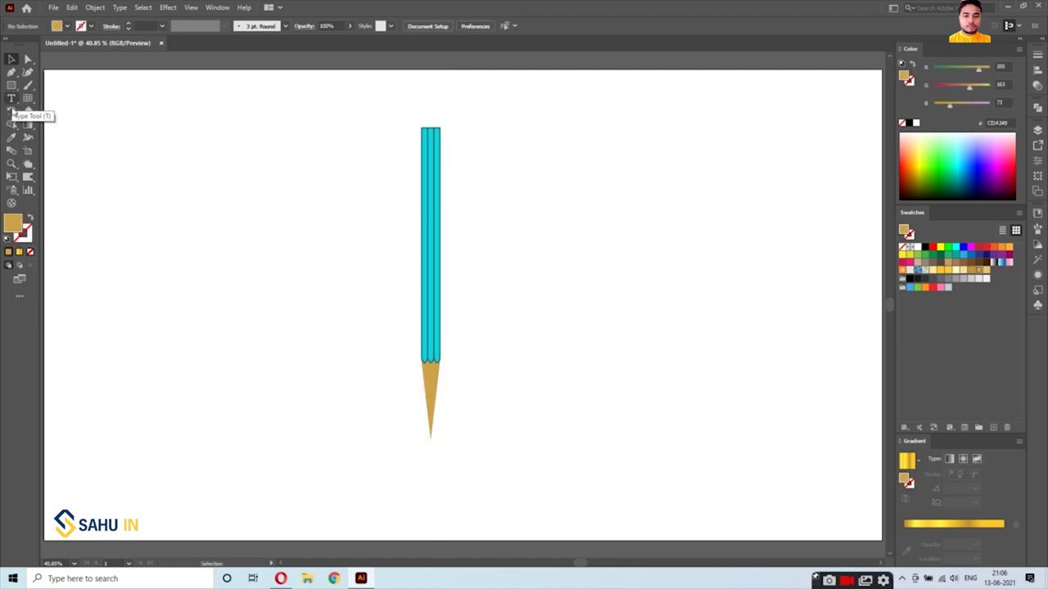
Draw a stroked horizontal line across the tan tip with no fill
click(12, 72)
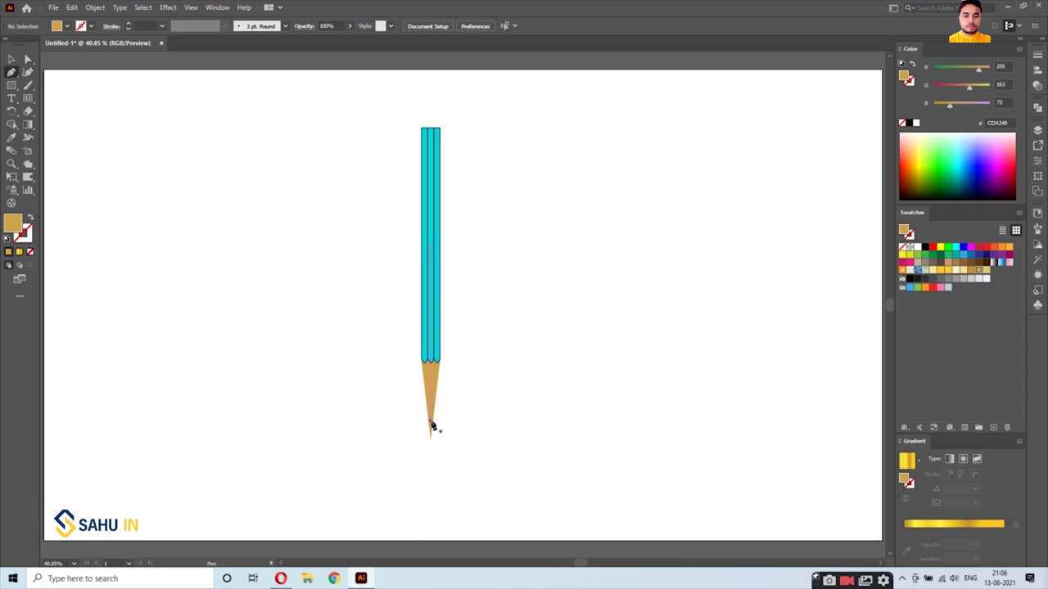
mouse_move(435, 420)
mouse_down()
mouse_move(457, 423)
mouse_move(462, 443)
mouse_up()
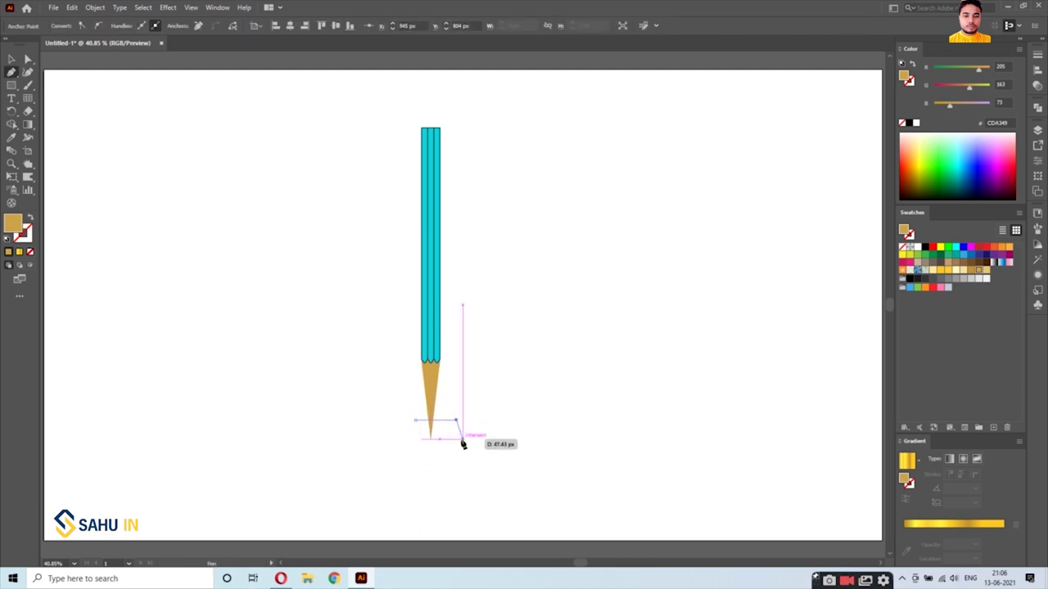
click(29, 218)
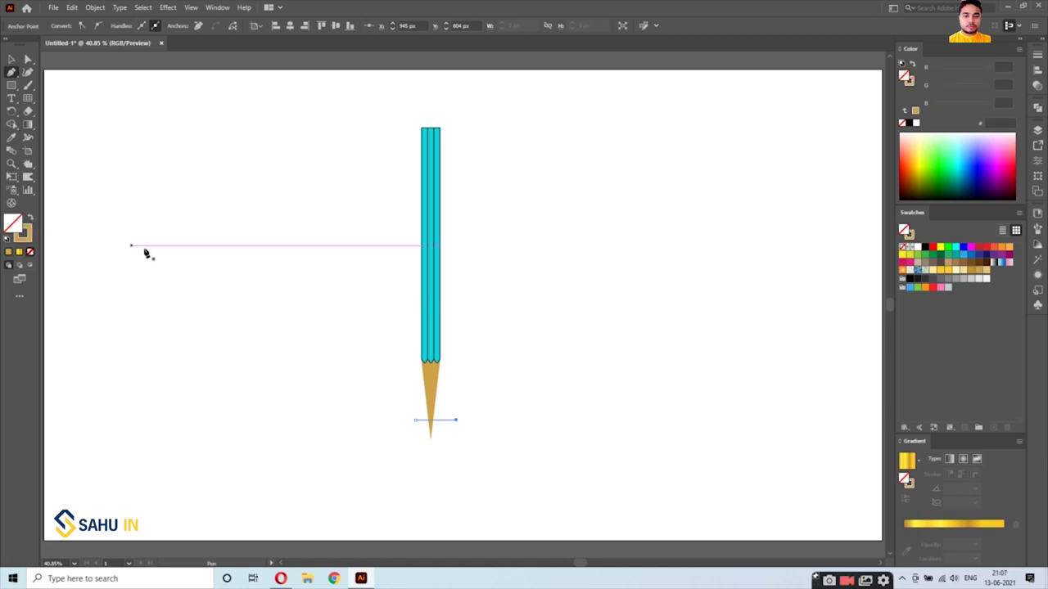
click(11, 59)
Select the tip and line together and split off the point with the Shape Builder
click(426, 423)
drag(387, 402, 501, 475)
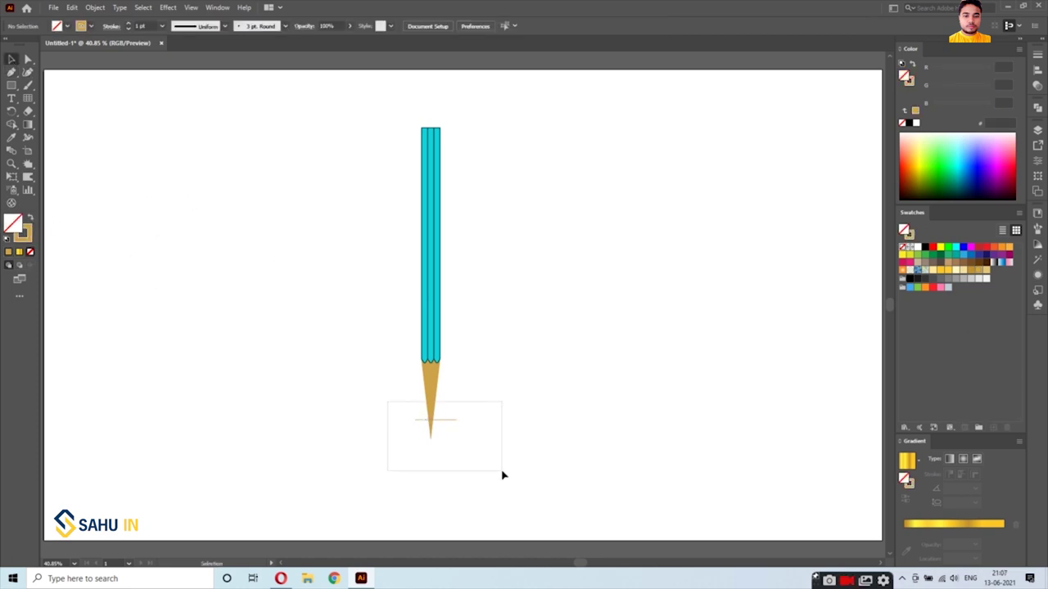
click(510, 433)
click(446, 422)
click(458, 449)
drag(373, 387, 485, 473)
click(11, 124)
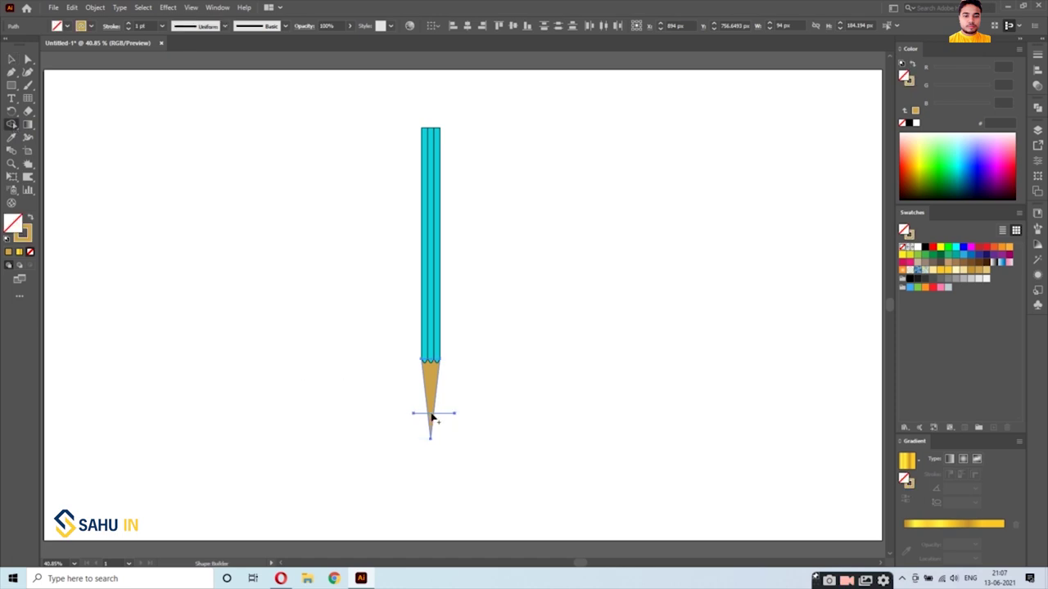
alt+click(431, 423)
click(12, 59)
click(393, 435)
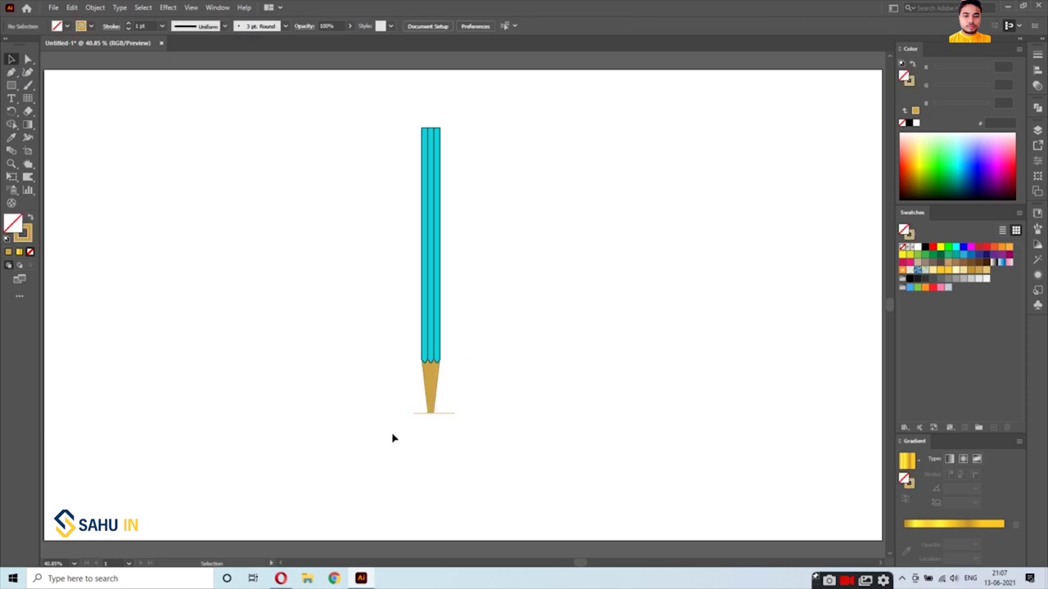
Delete the cutting line and fill the separated point black as the graphite lead
click(449, 413)
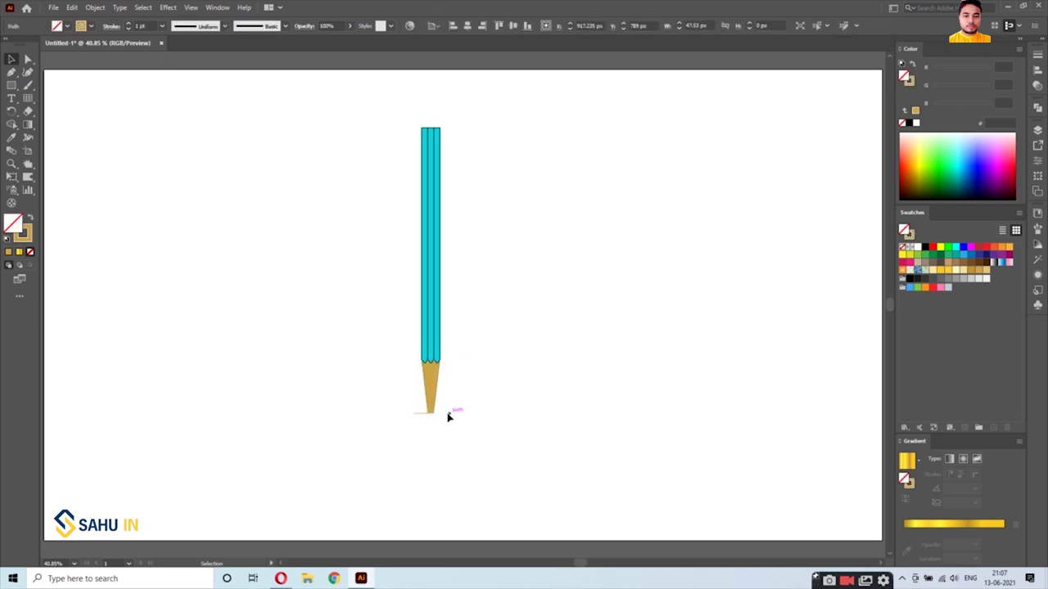
key(Delete)
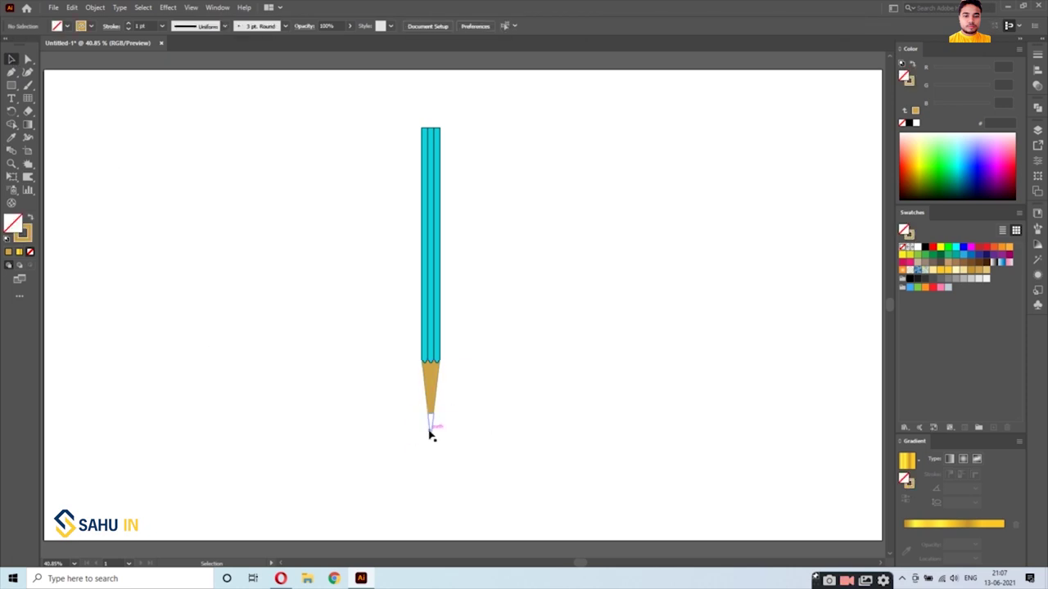
click(431, 432)
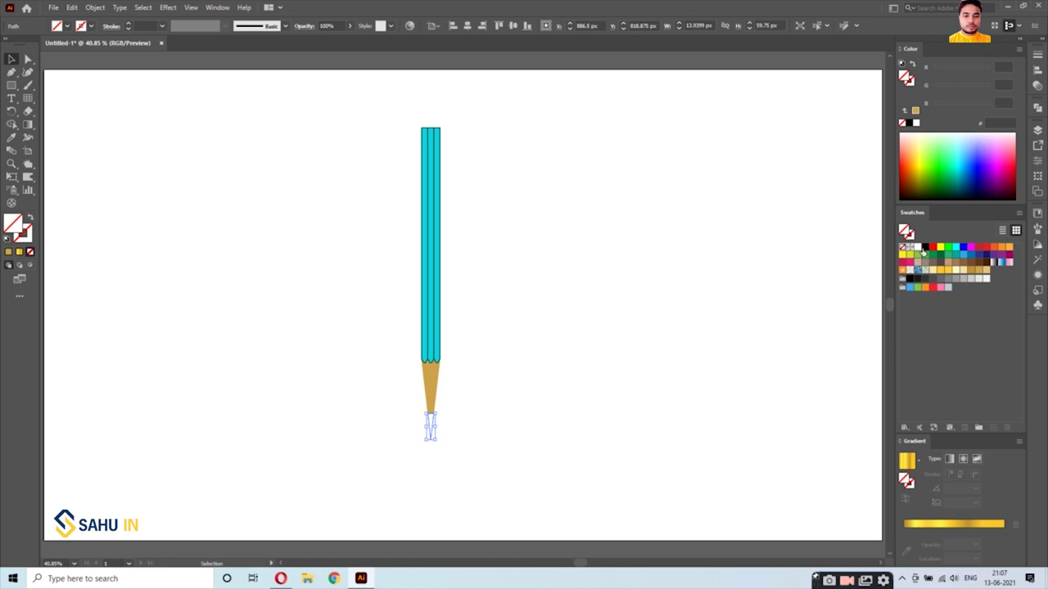
click(924, 247)
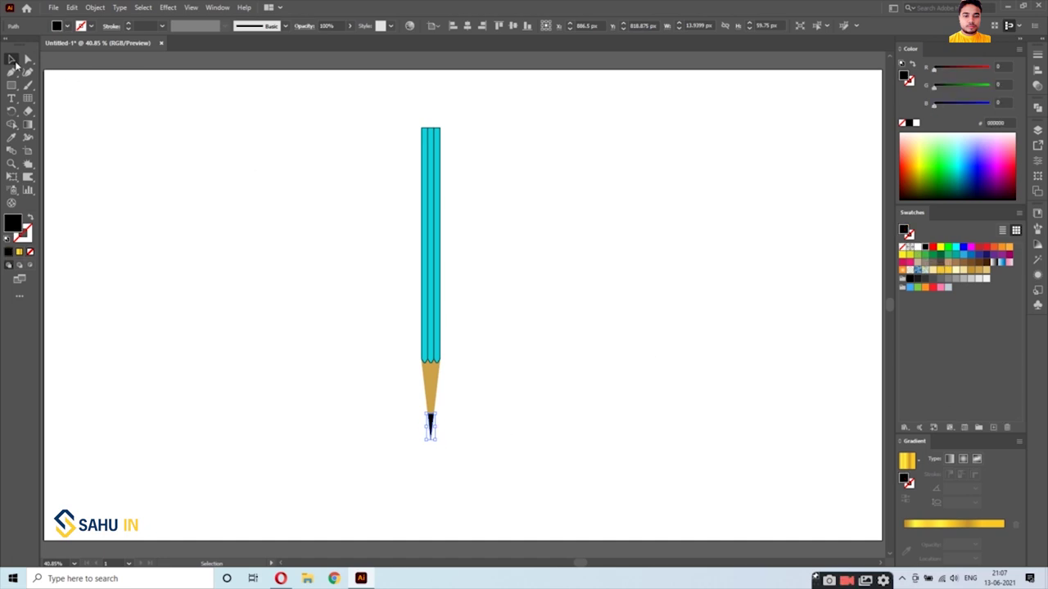
click(123, 150)
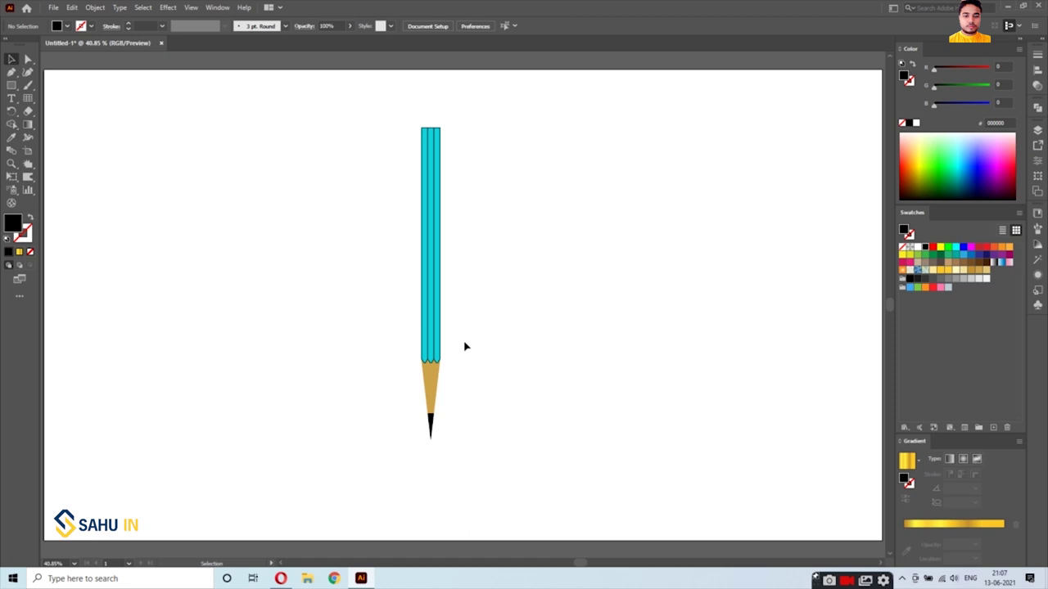
scroll(447, 341, up, 2)
scroll(437, 337, up, 2)
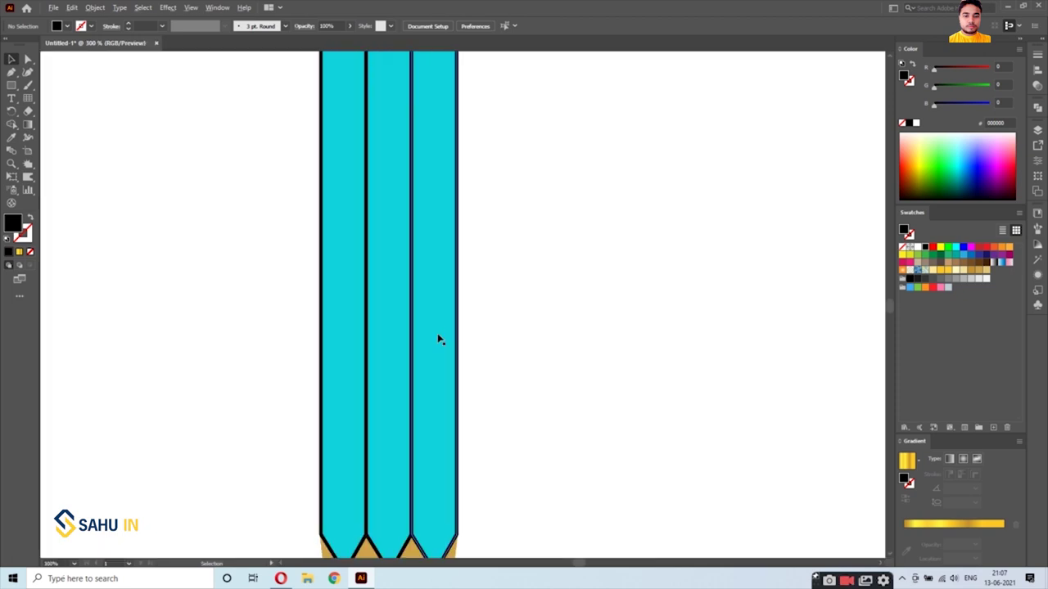
scroll(450, 478, up, 3)
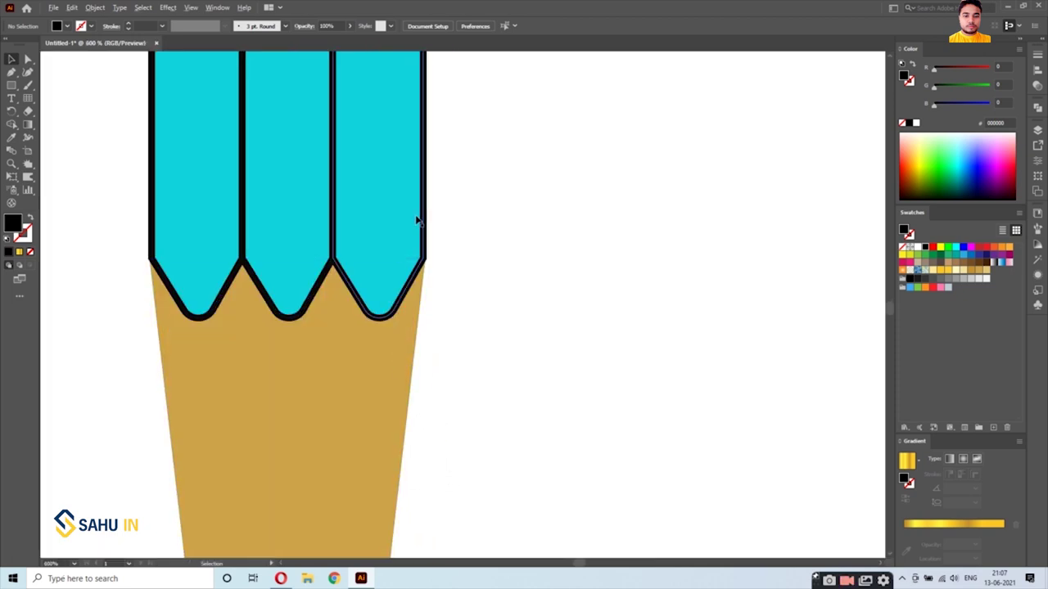
scroll(416, 218, up, 2)
scroll(462, 327, down, 3)
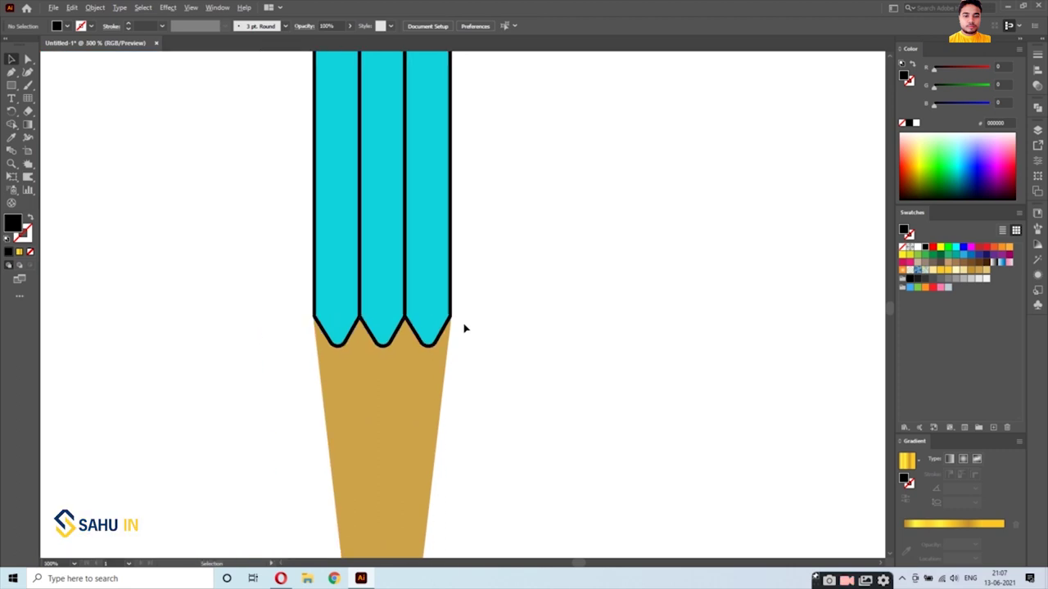
scroll(464, 328, down, 1)
scroll(474, 340, down, 1)
scroll(372, 295, up, 3)
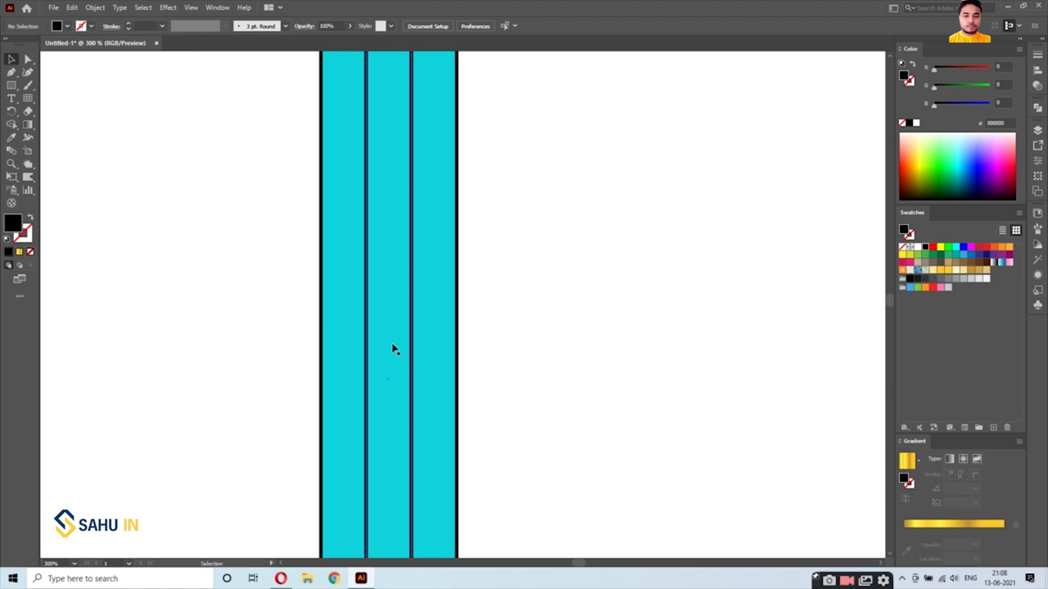
Give the rightmost strip a two-stop gradient fill
click(437, 335)
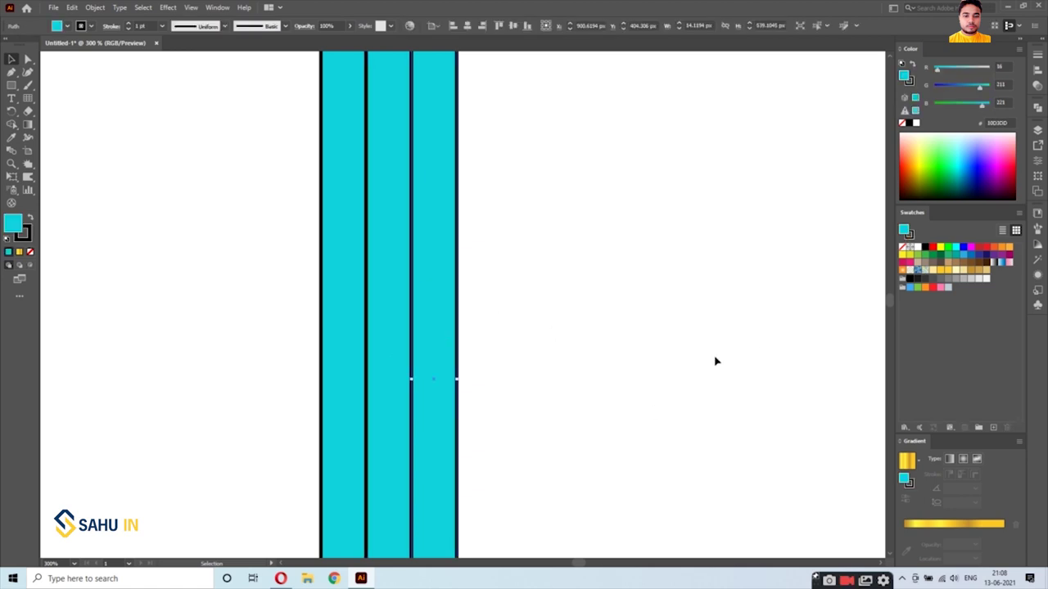
click(932, 247)
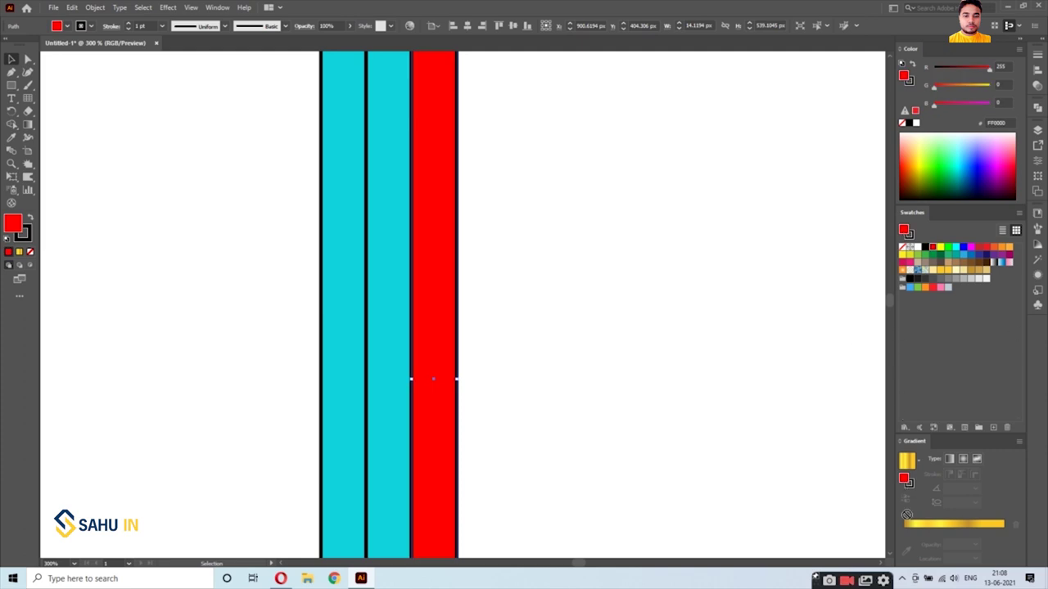
click(915, 537)
click(1000, 262)
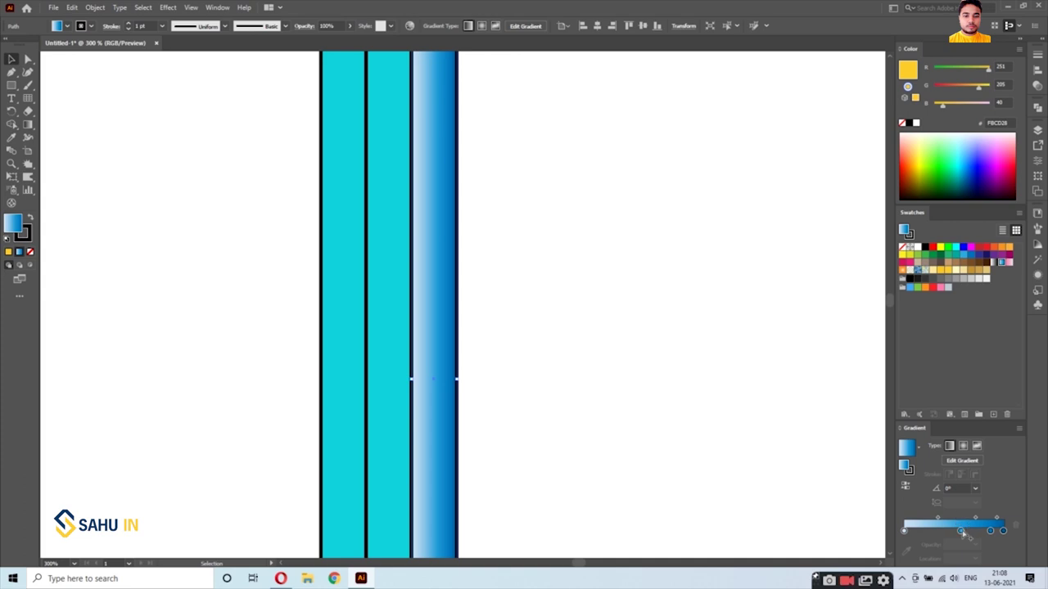
mouse_move(989, 531)
mouse_down()
mouse_move(989, 557)
mouse_move(1004, 532)
mouse_up()
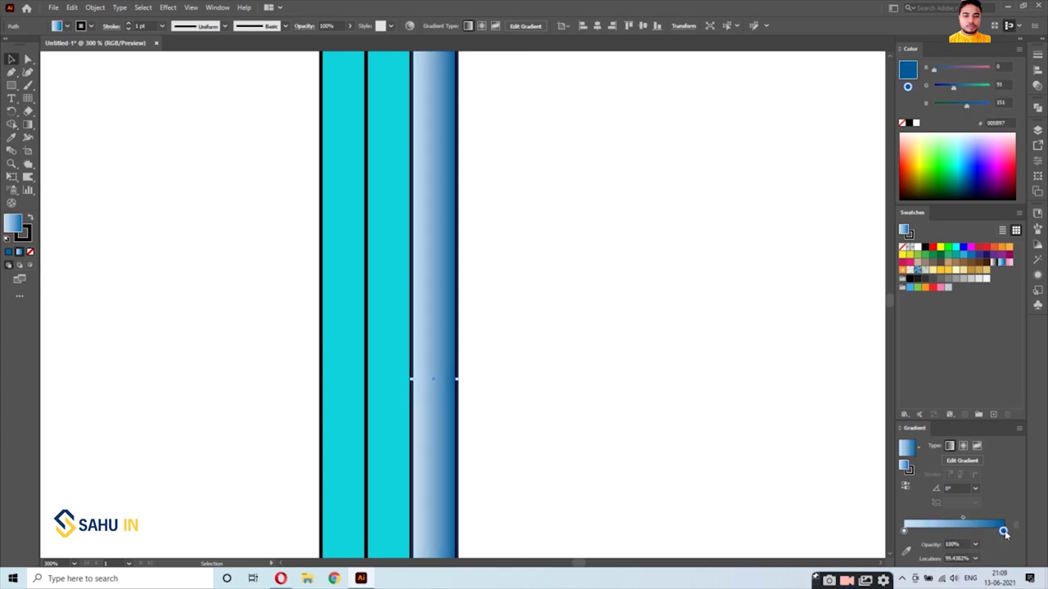
Set the gradient's right stop to dark red and its left stop to pure red FF0000
double_click(1004, 531)
click(997, 490)
click(998, 491)
click(990, 530)
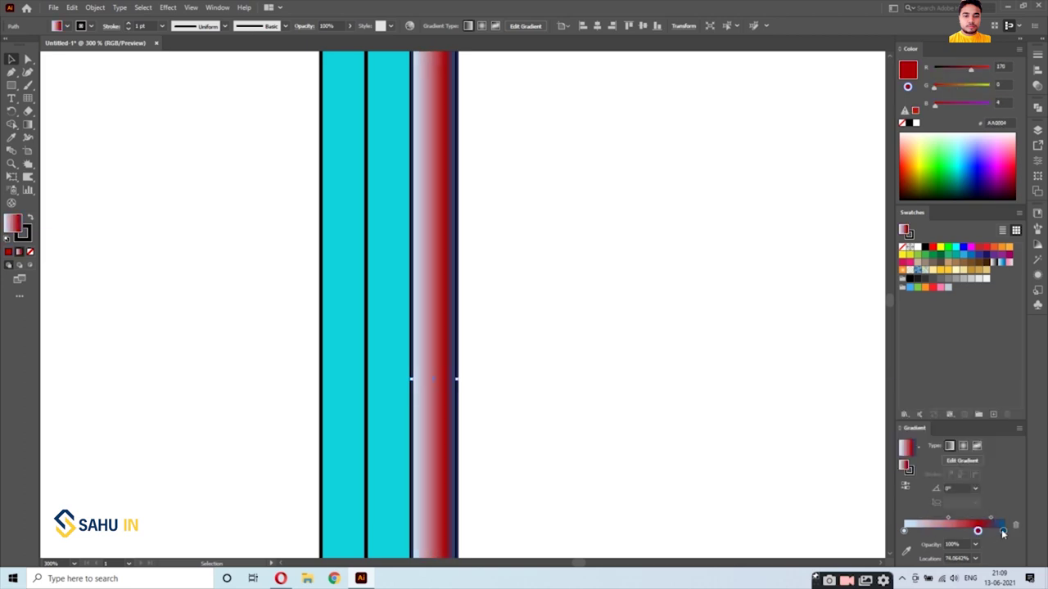
double_click(905, 532)
click(863, 433)
click(893, 412)
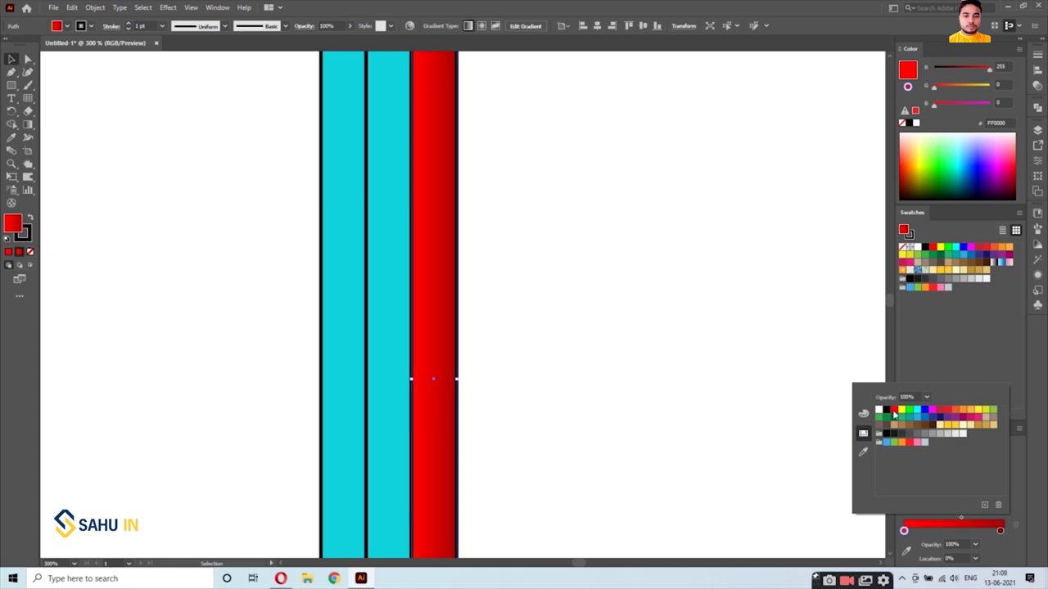
Fine-tune the right stop's dark red toward 830004 and preview the stripe
double_click(1000, 532)
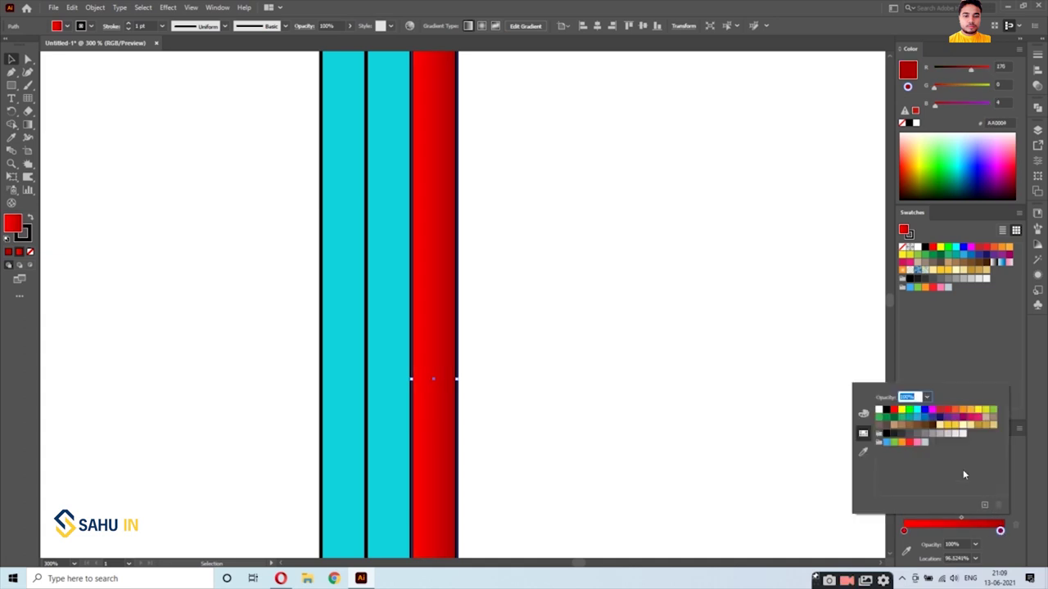
click(1001, 532)
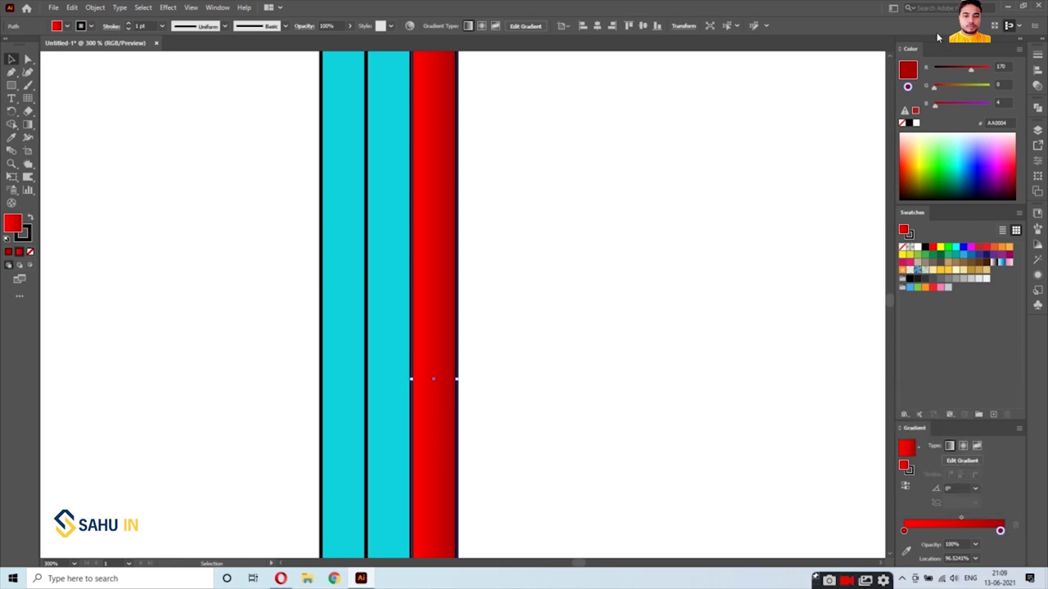
mouse_move(970, 72)
mouse_down()
mouse_move(984, 72)
mouse_move(940, 72)
mouse_move(963, 72)
mouse_up()
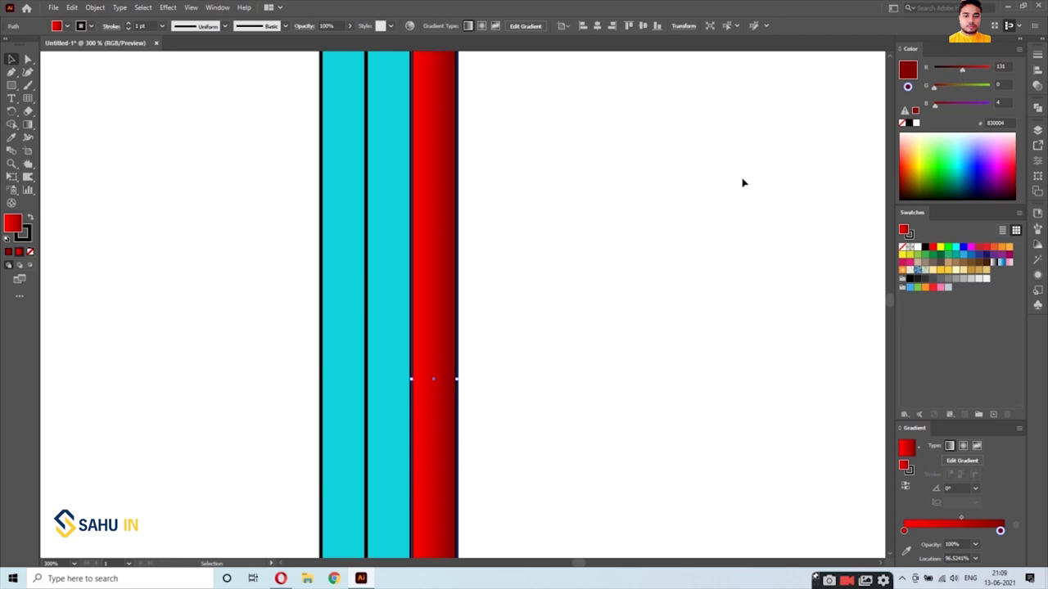
click(742, 180)
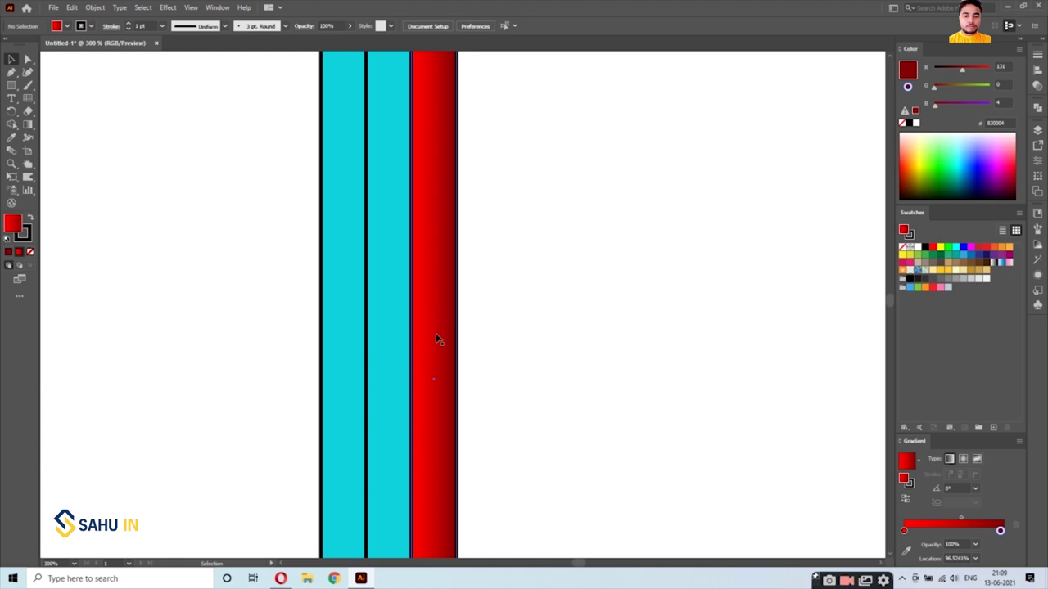
click(438, 288)
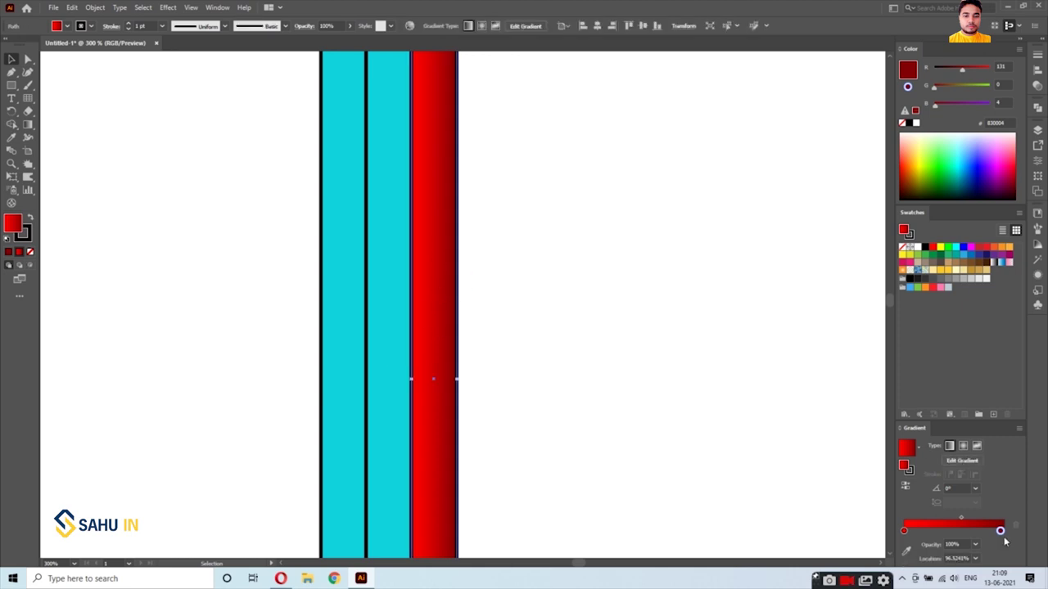
double_click(1001, 531)
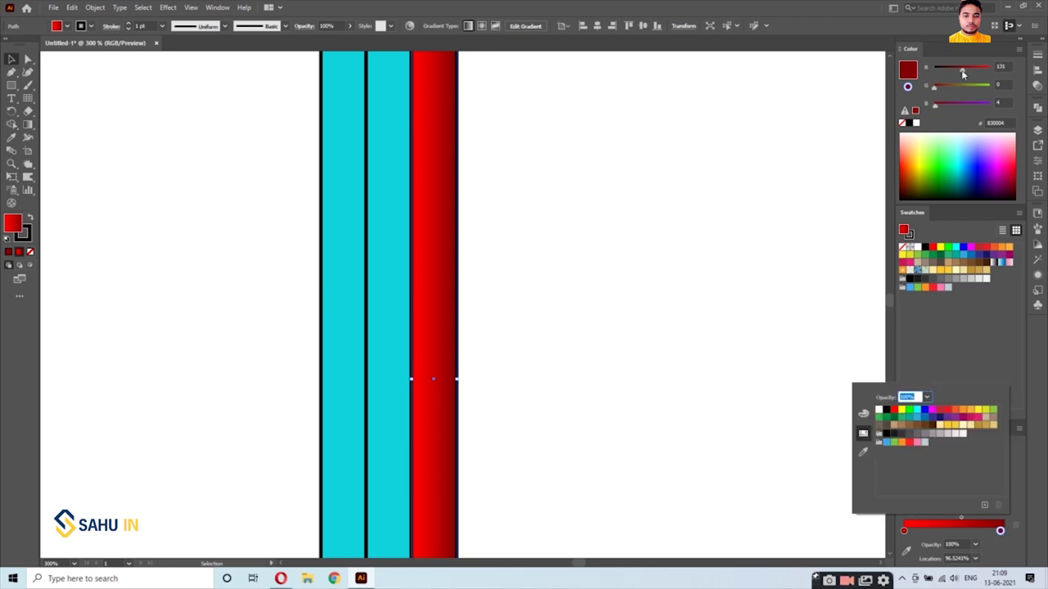
Copy the right stripe's red gradient onto the left cyan stripe with the Eyedropper
click(636, 311)
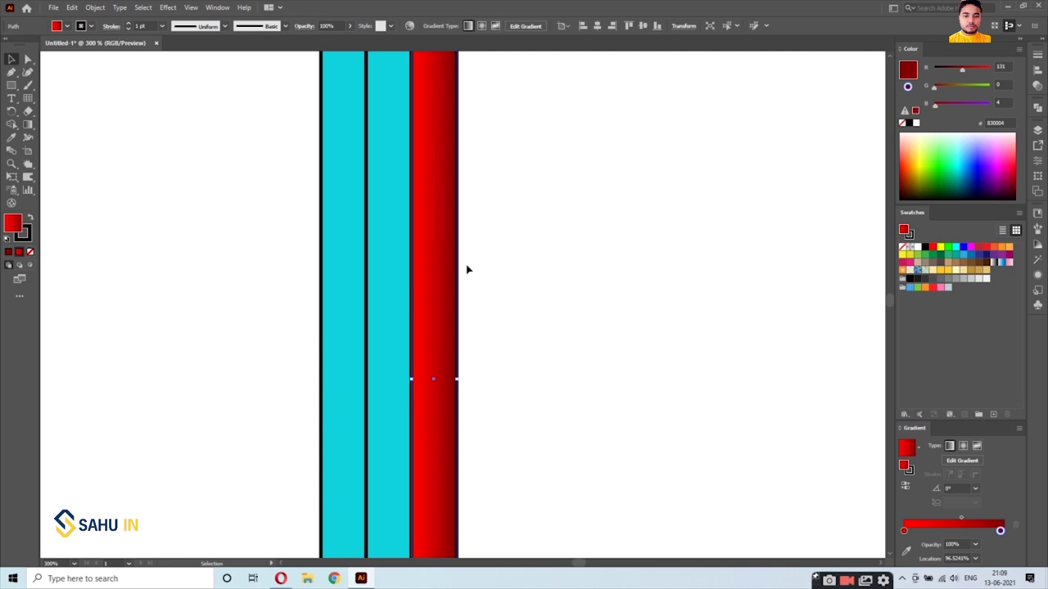
click(325, 258)
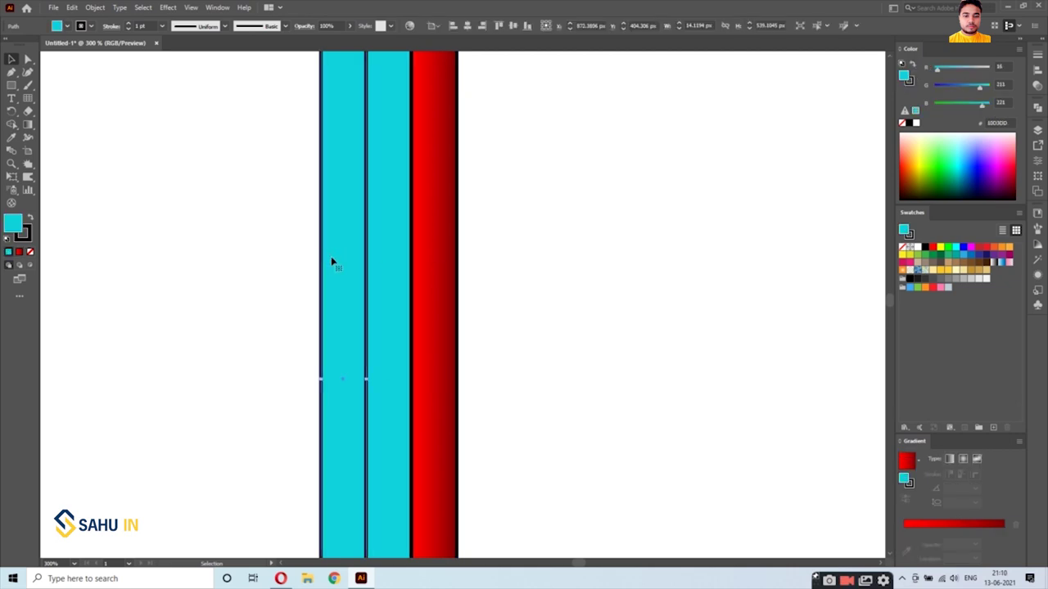
key(i)
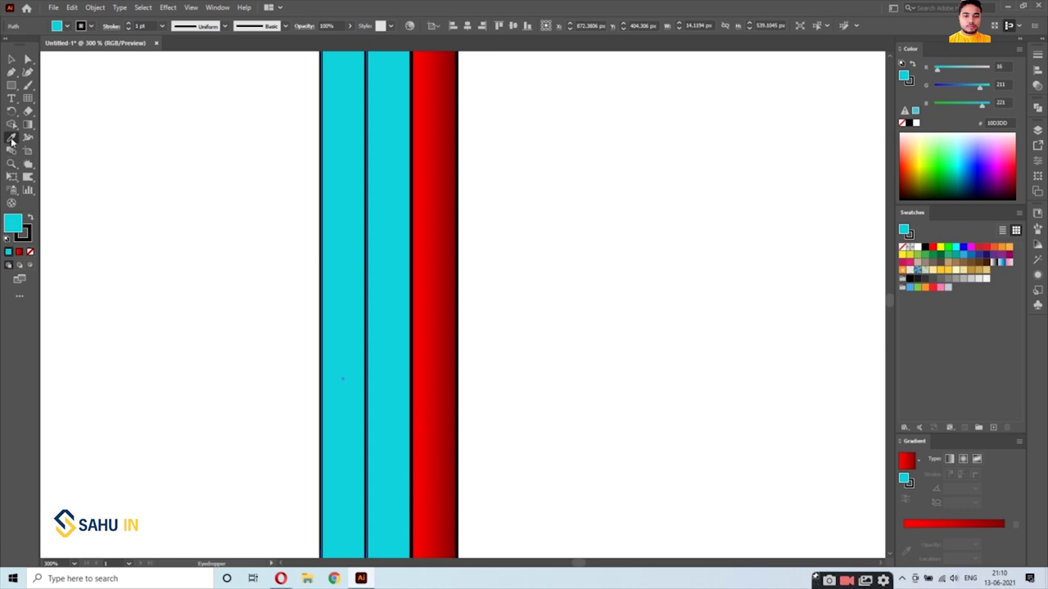
click(439, 150)
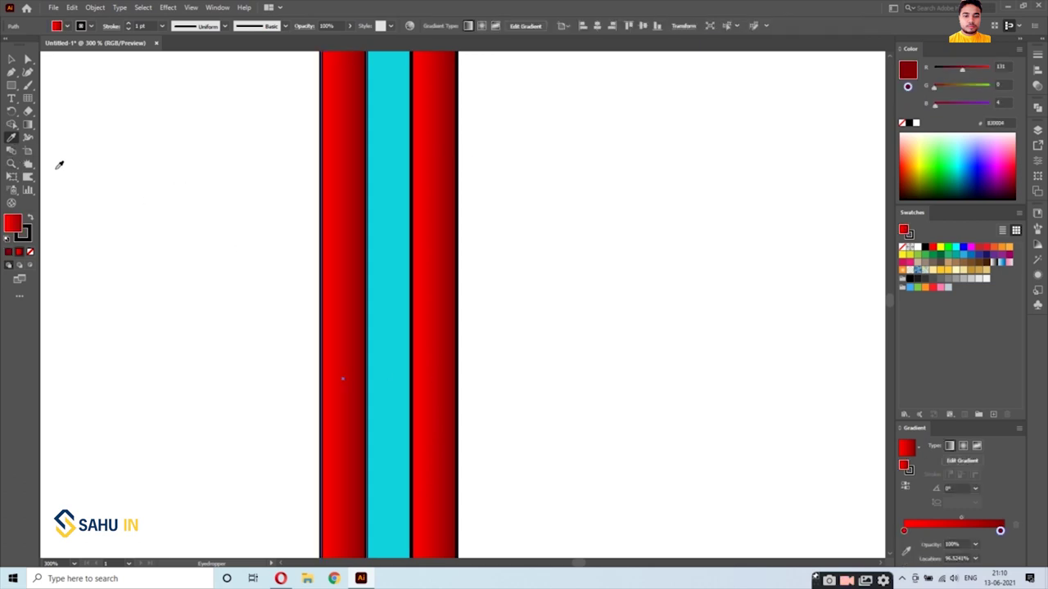
Reverse the left stripe's gradient so its dark red edge faces outward
click(11, 60)
click(222, 199)
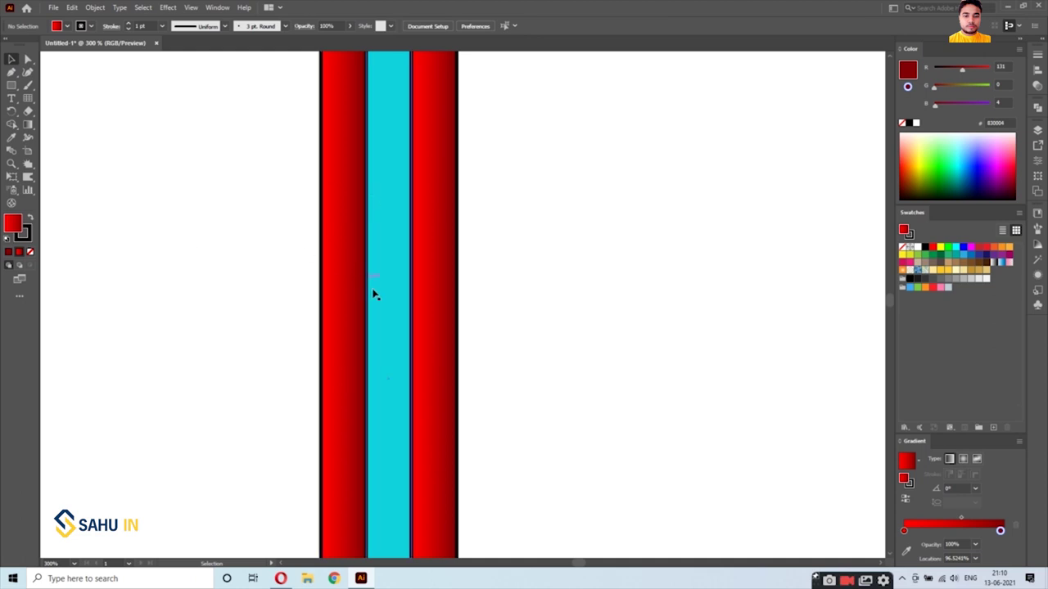
click(330, 284)
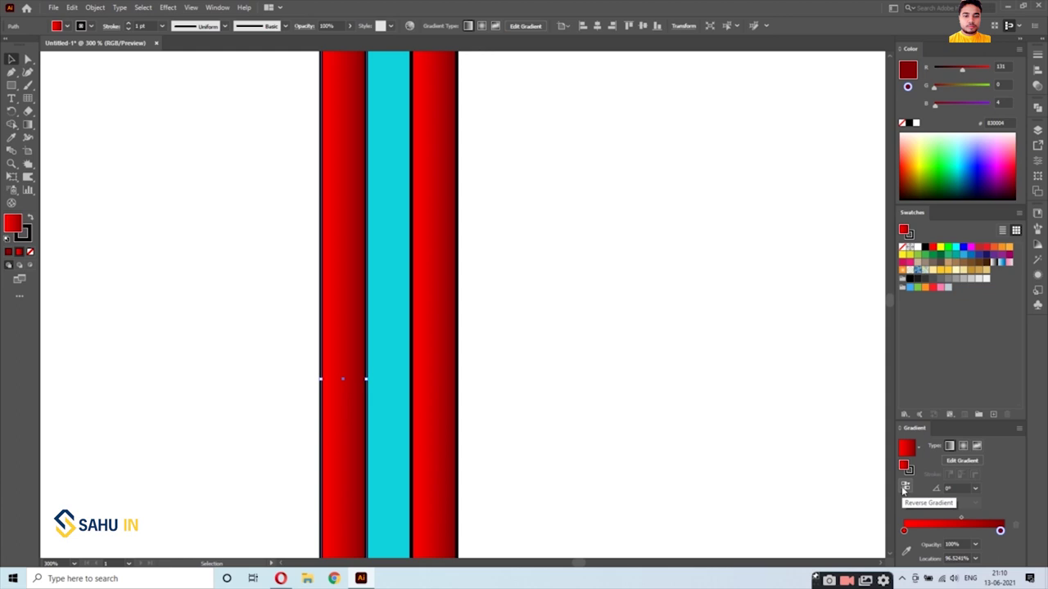
click(903, 489)
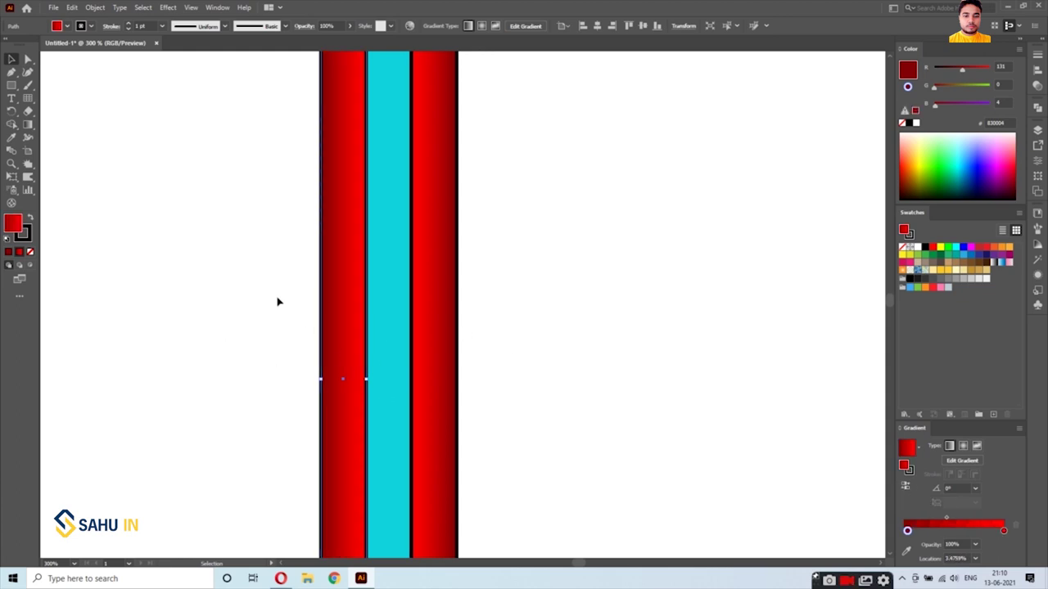
click(666, 379)
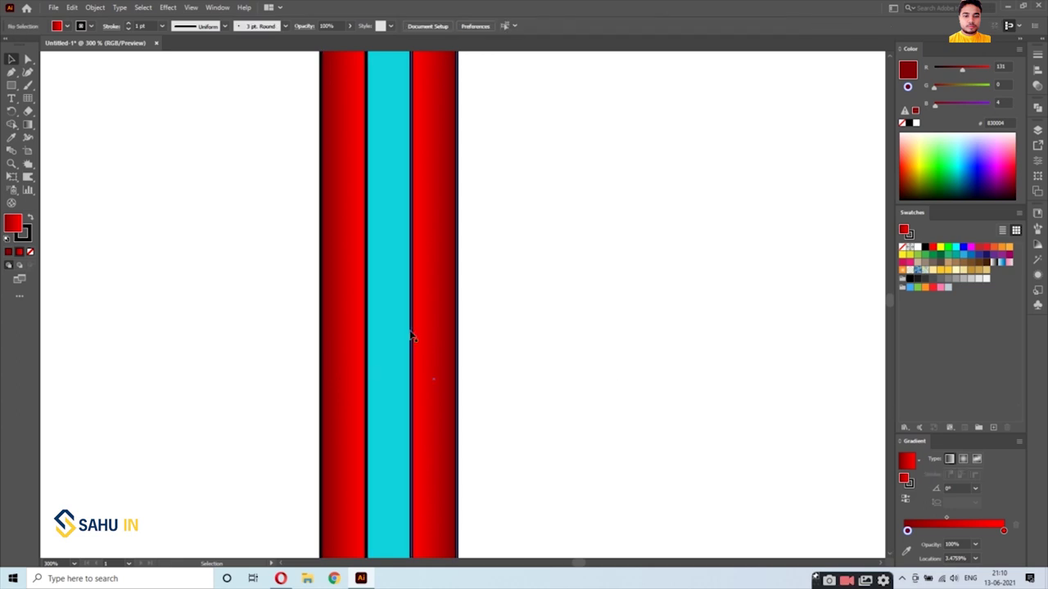
click(386, 318)
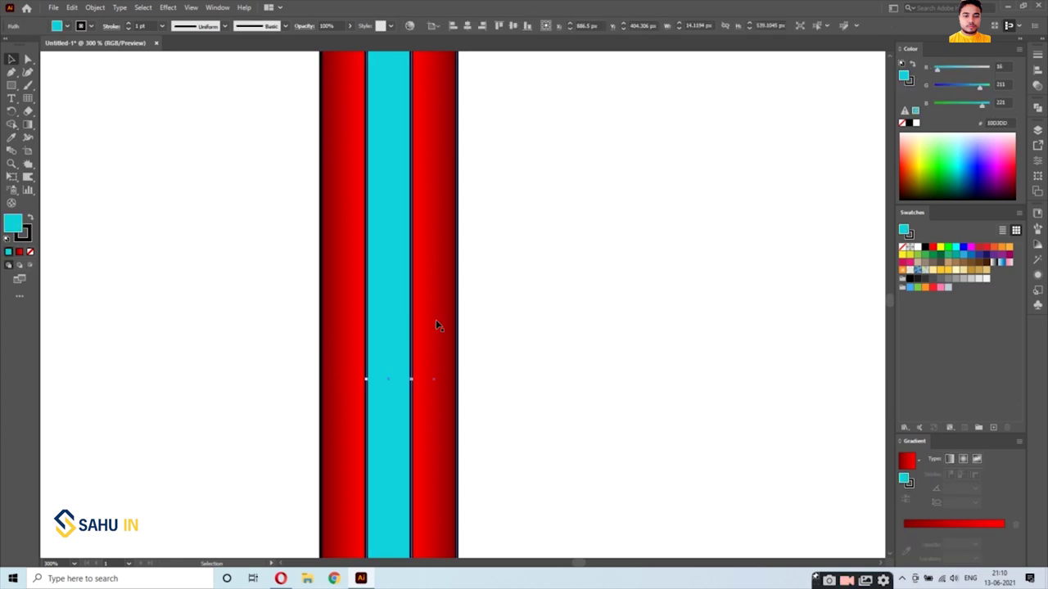
Eyedrop the red gradient onto the middle cyan stripe
key(i)
click(436, 320)
click(11, 59)
click(207, 163)
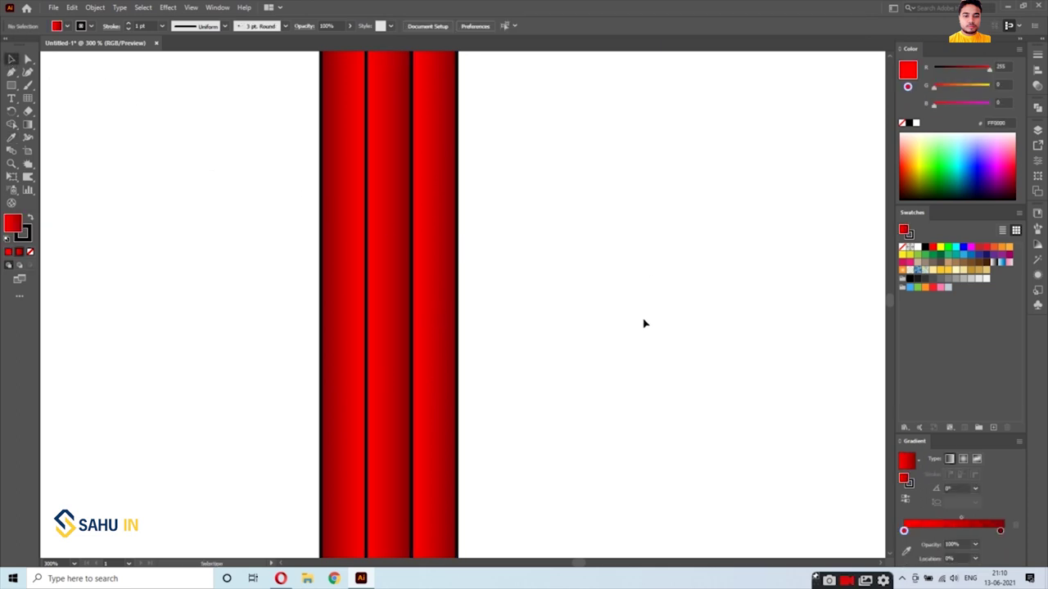
click(395, 312)
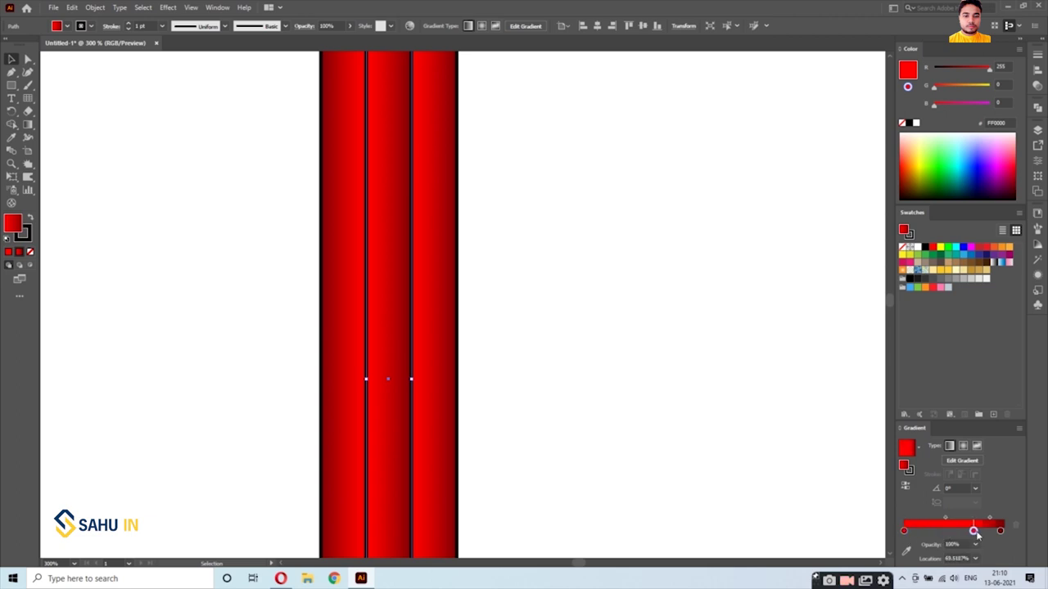
Make the middle stripe nearly flat bright red by removing the dark stop and moving the right stop to about 95%
click(973, 531)
drag(1002, 532, 1005, 570)
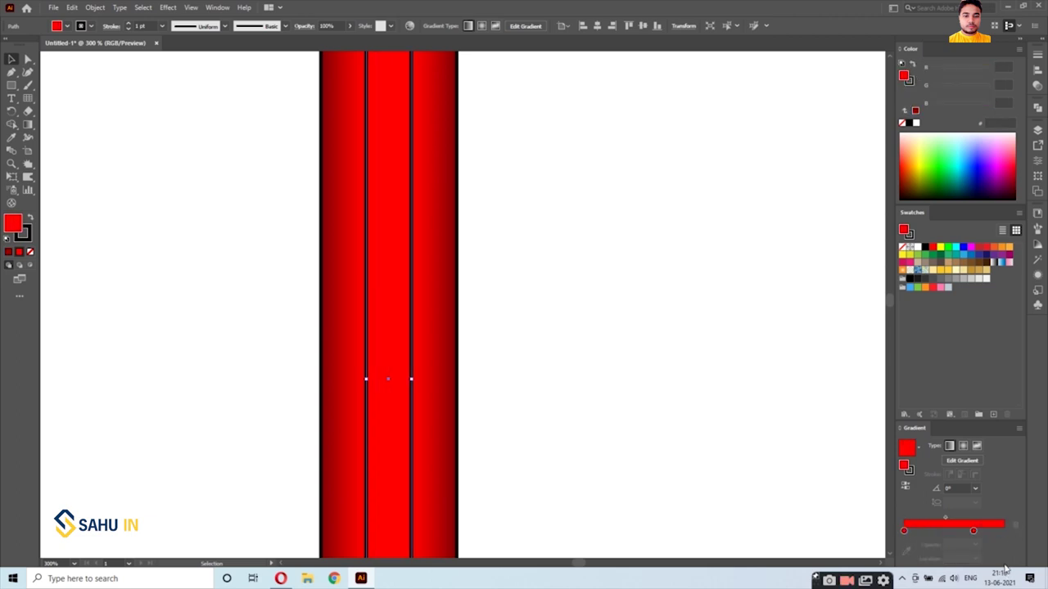
drag(973, 531, 999, 531)
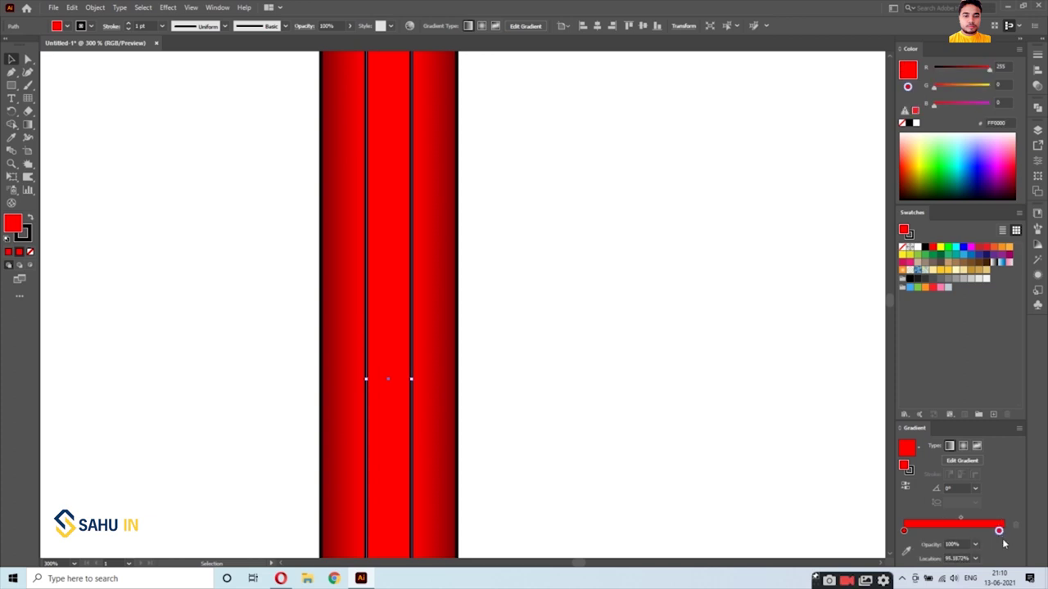
click(661, 447)
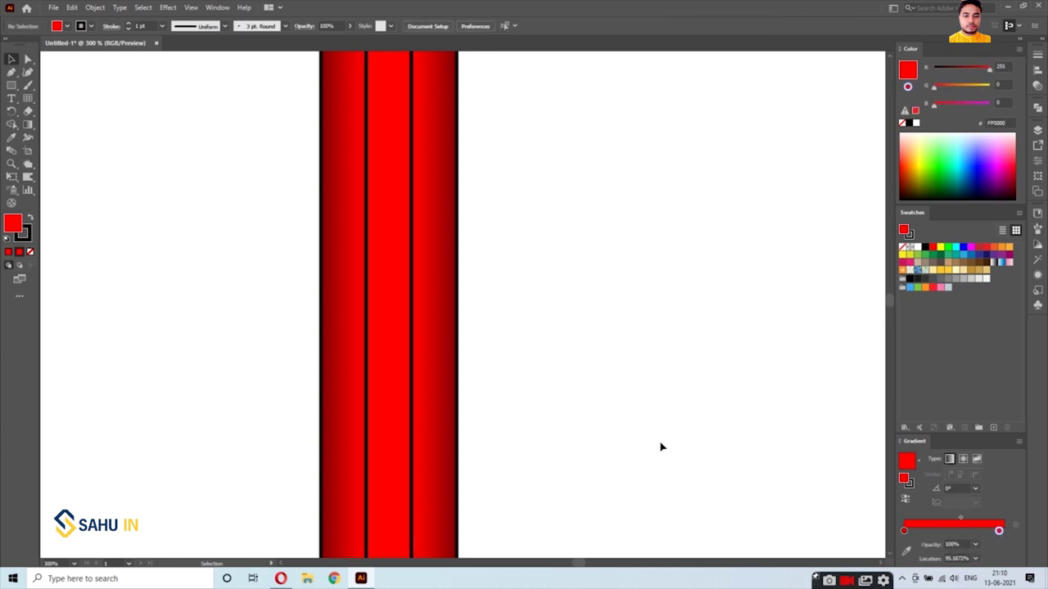
key(ctrl+0)
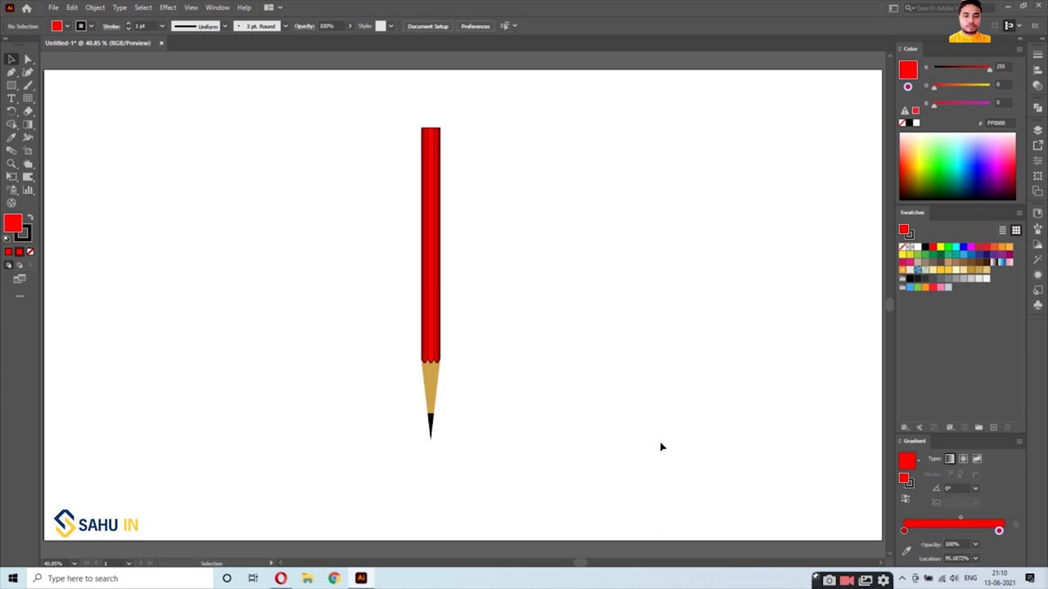
scroll(448, 223, up, 3)
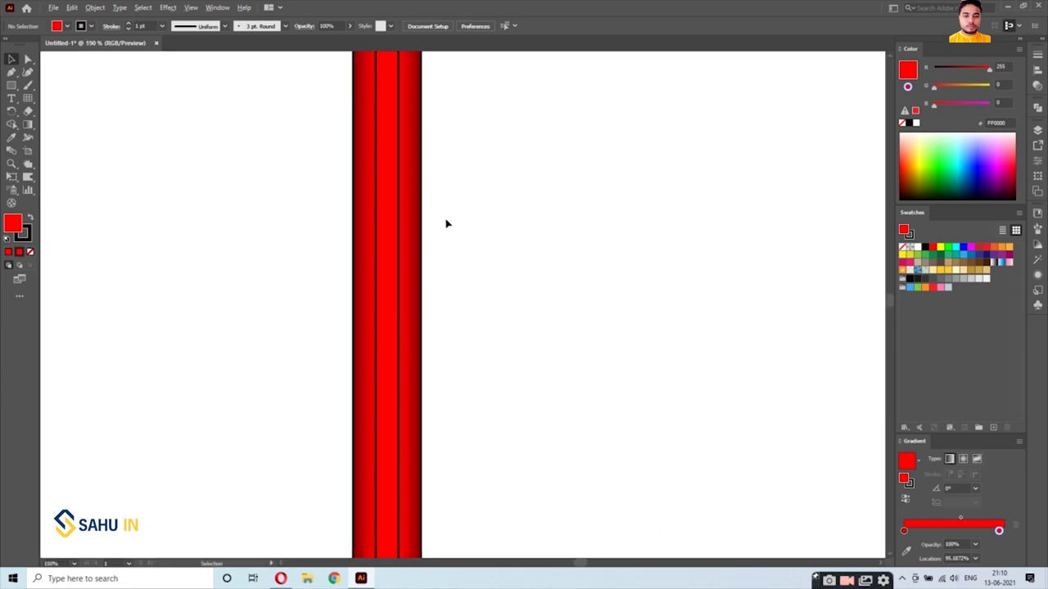
scroll(346, 262, up, 3)
scroll(360, 272, up, 2)
scroll(362, 275, down, 5)
scroll(545, 330, down, 2)
scroll(557, 332, down, 1)
scroll(558, 332, down, 1)
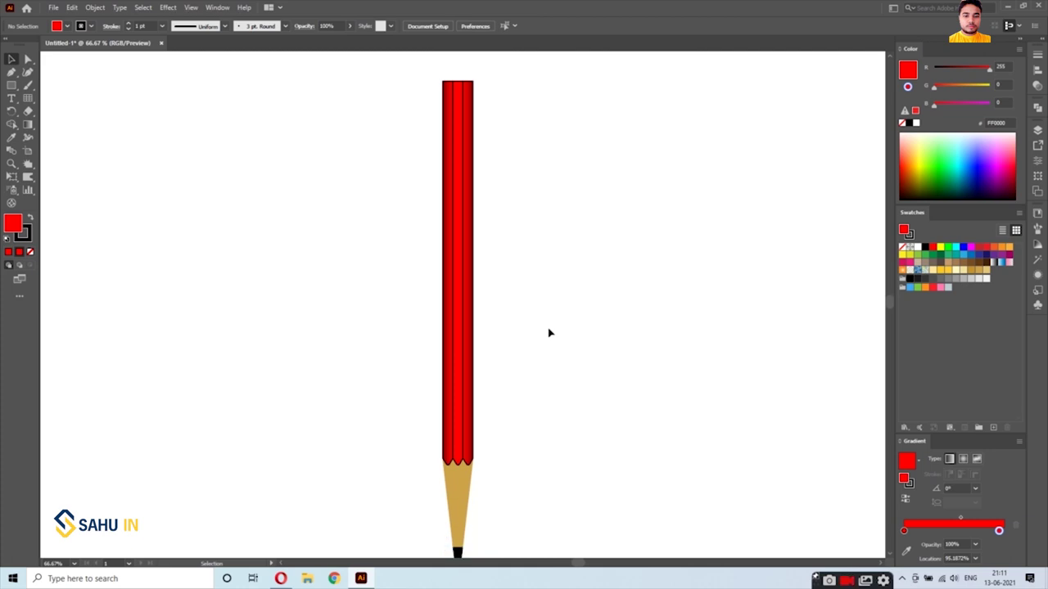
scroll(549, 332, down, 1)
scroll(552, 339, down, 1)
key(super)
scroll(552, 339, down, 1)
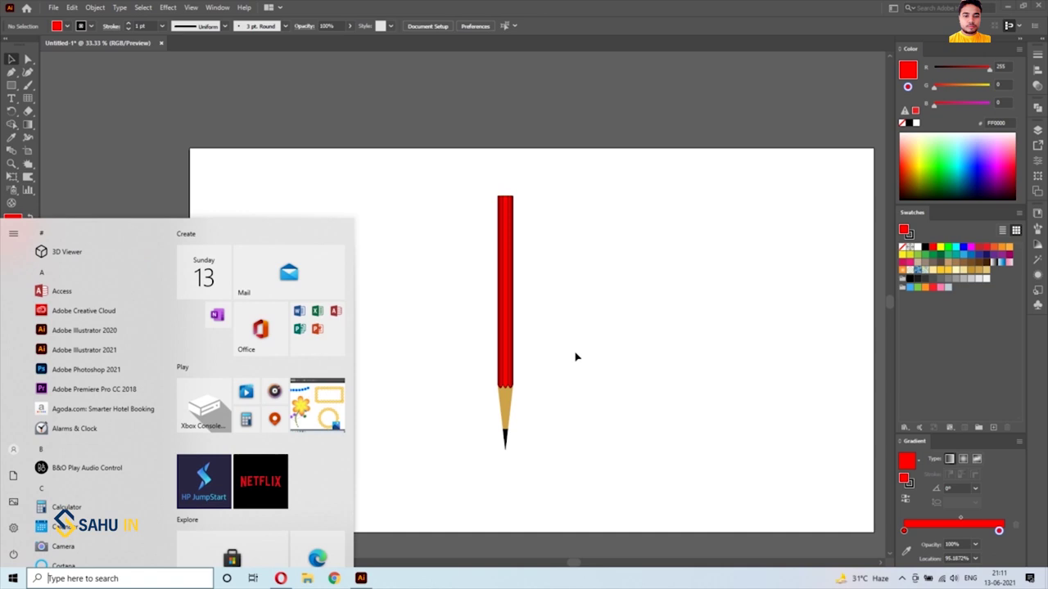
key(super)
scroll(498, 198, up, 4)
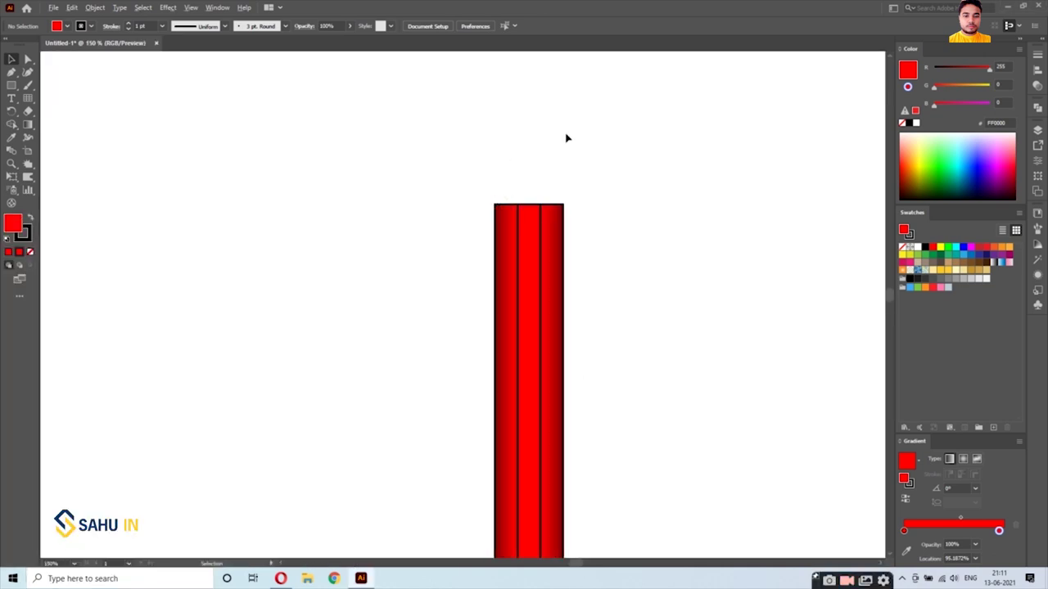
key(m)
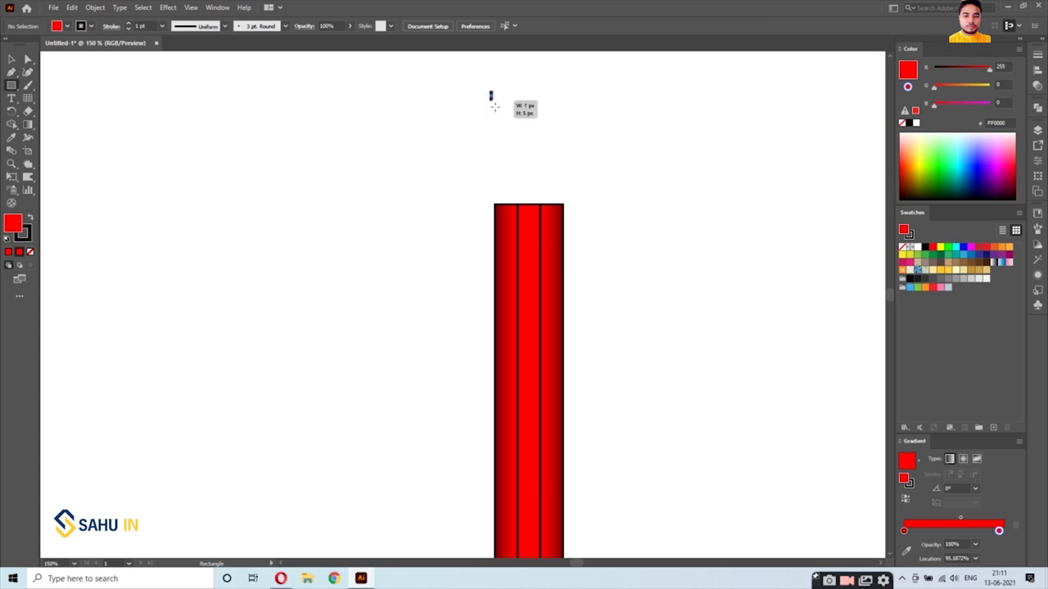
Draw a rectangle above the pencil, round its top corners, and fill it deep blue
drag(495, 91, 562, 248)
key(a)
drag(502, 104, 546, 145)
key(ctrl+shift+a)
click(556, 207)
mouse_move(536, 234)
mouse_down()
mouse_move(540, 282)
mouse_move(539, 263)
mouse_up()
click(507, 290)
click(511, 269)
click(638, 219)
Send the blue cap behind the red body and stretch the whole pencil taller
right_click(554, 181)
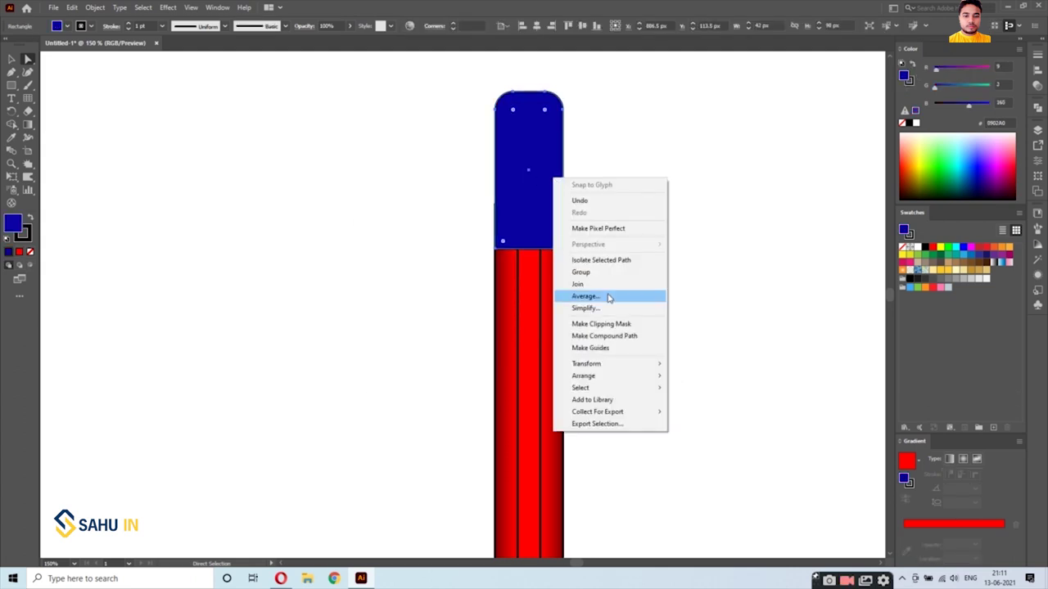
click(700, 412)
key(ctrl+1)
scroll(554, 257, down, 3)
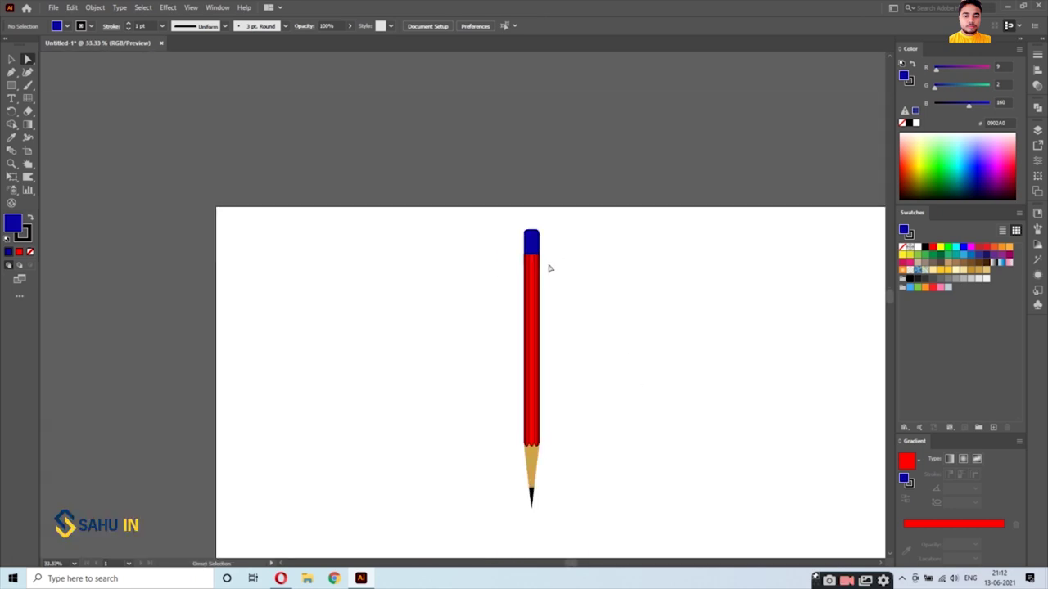
key(ctrl+0)
key(v)
drag(358, 82, 509, 456)
mouse_move(440, 442)
mouse_down()
mouse_move(463, 489)
mouse_move(232, 396)
mouse_up()
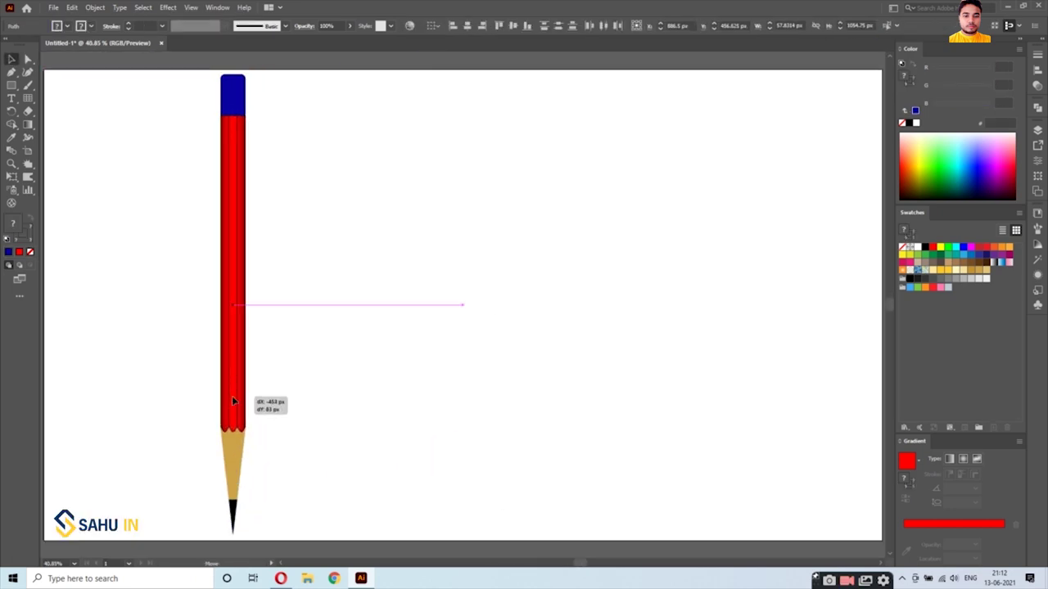
Draw a thin rectangle beside the blue cap with a gradient fill and no stroke
key(ctrl+plus)
key(ctrl+plus)
key(ctrl+plus)
key(m)
drag(435, 157, 449, 287)
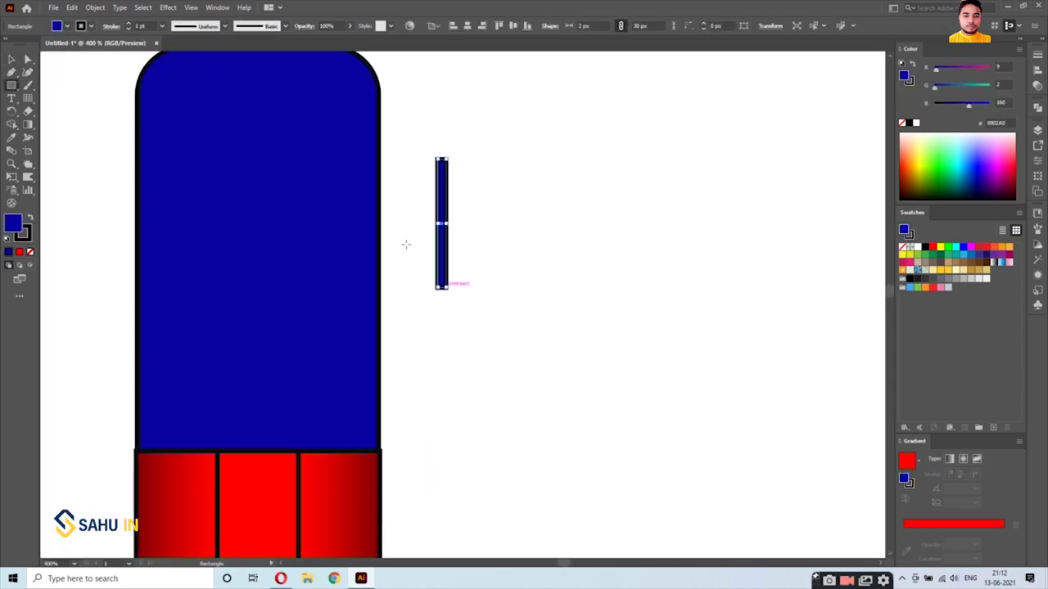
key(x)
key(v)
click(945, 528)
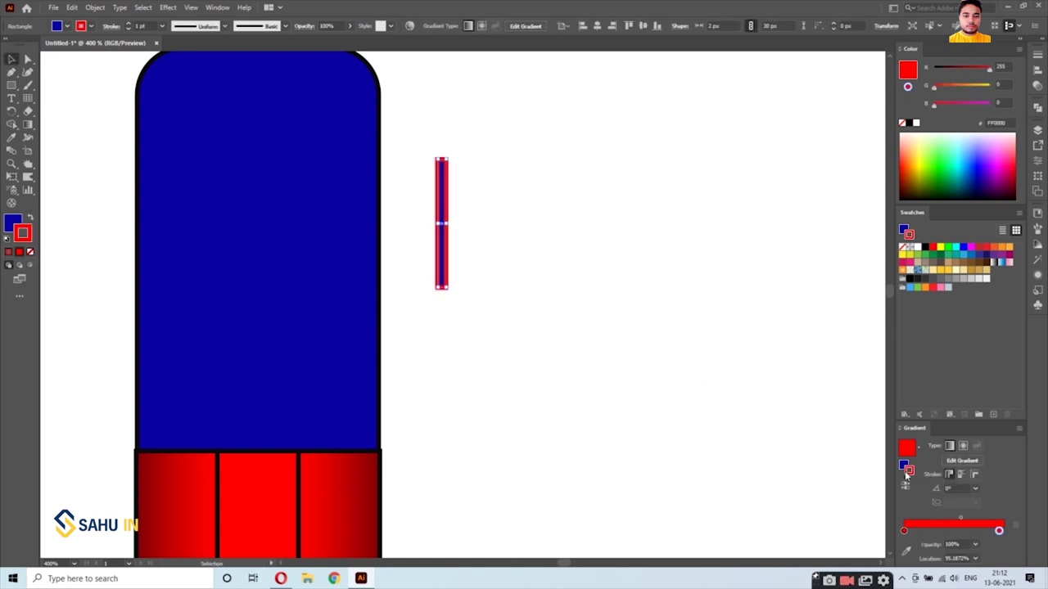
key(slash)
key(x)
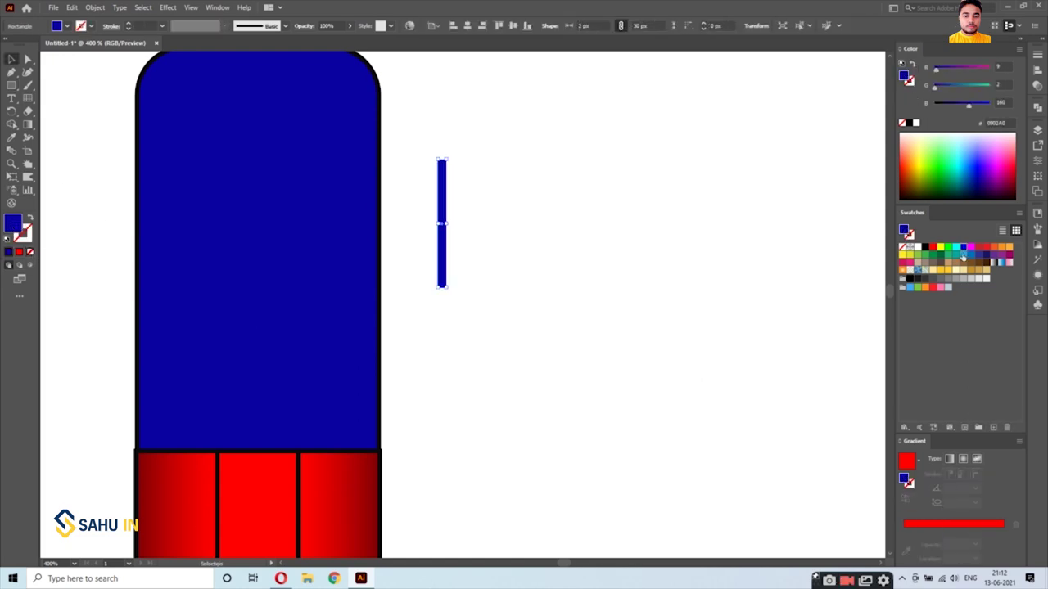
click(954, 524)
mouse_move(1003, 531)
mouse_down()
mouse_move(959, 531)
mouse_move(1003, 530)
mouse_up()
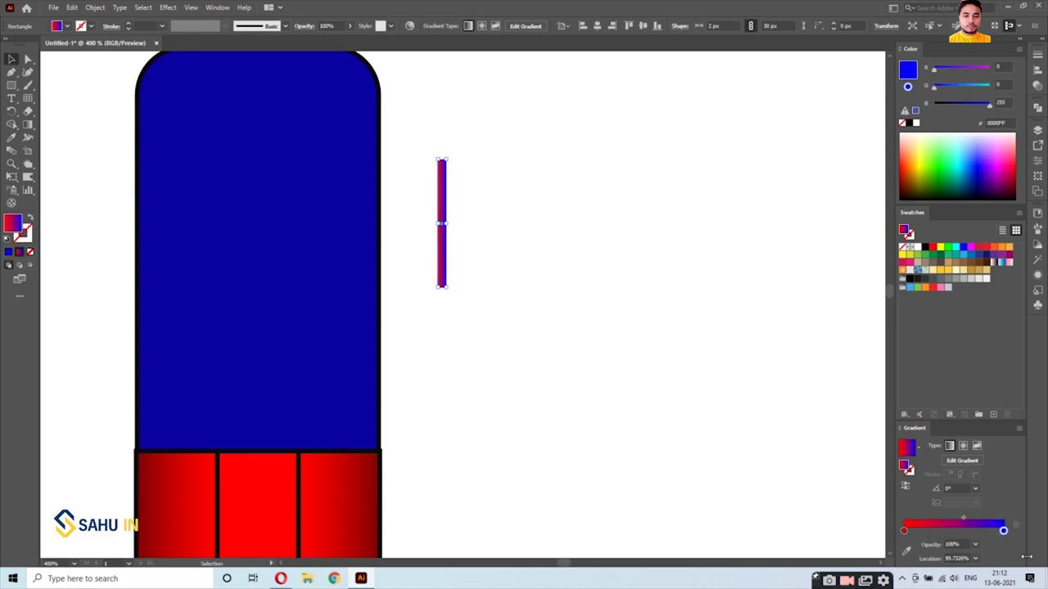
Change the thin rectangle's red gradient stop to a dark blue
double_click(905, 531)
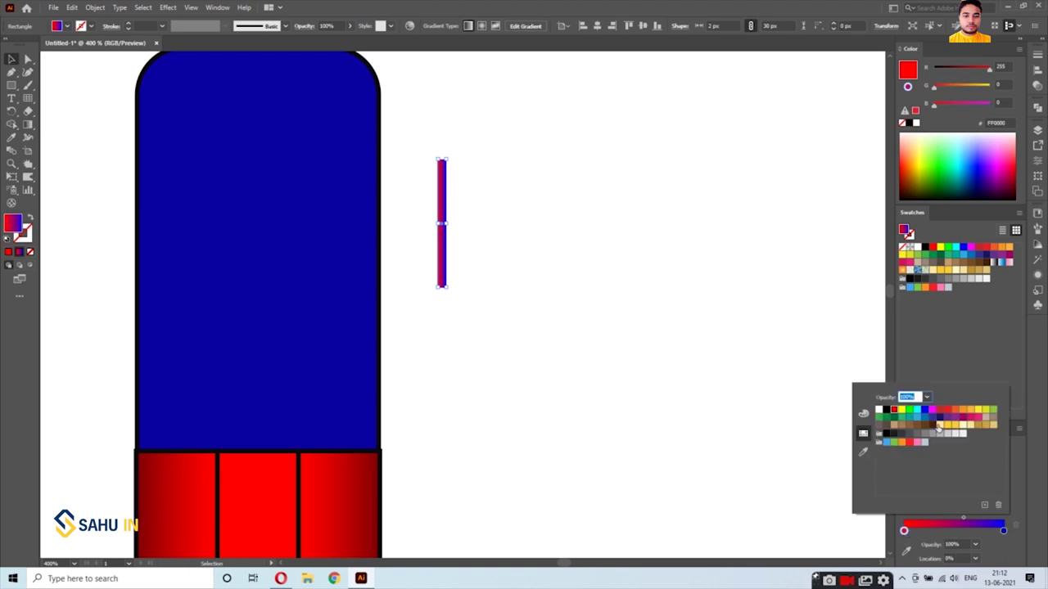
click(928, 416)
click(915, 424)
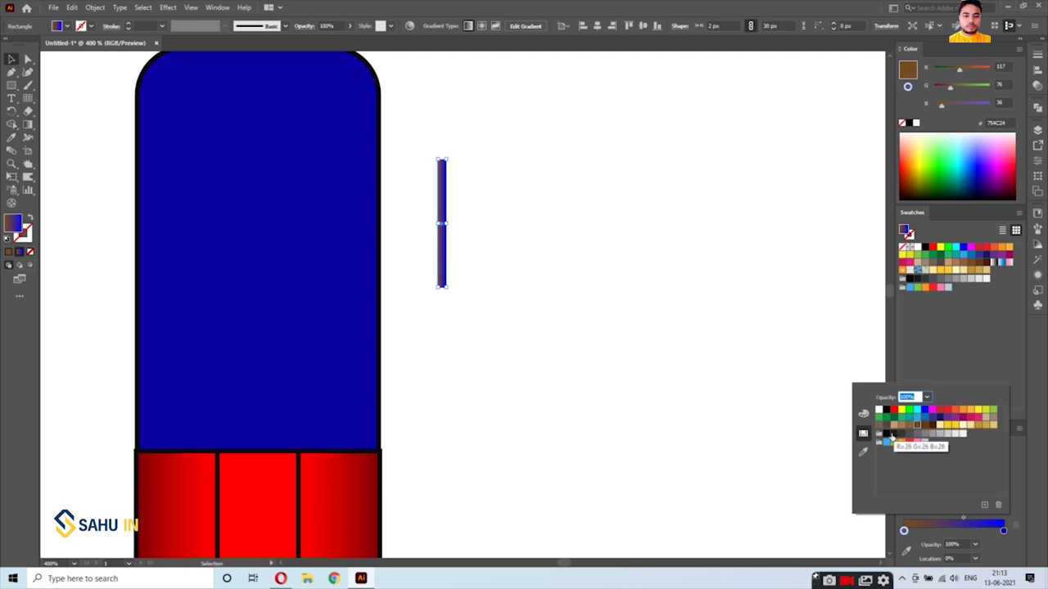
click(863, 413)
click(958, 485)
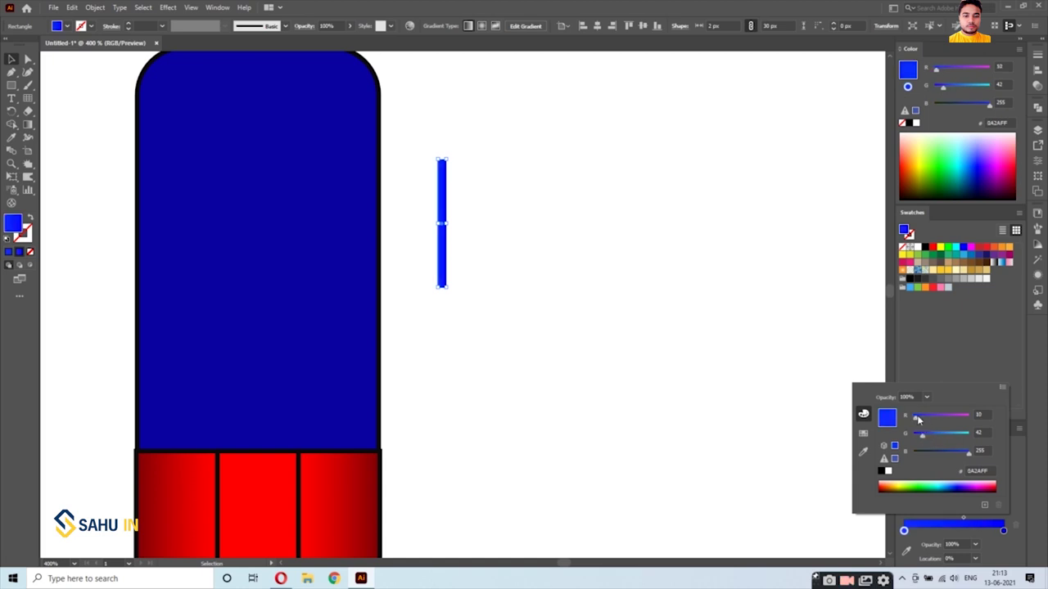
drag(928, 419, 934, 422)
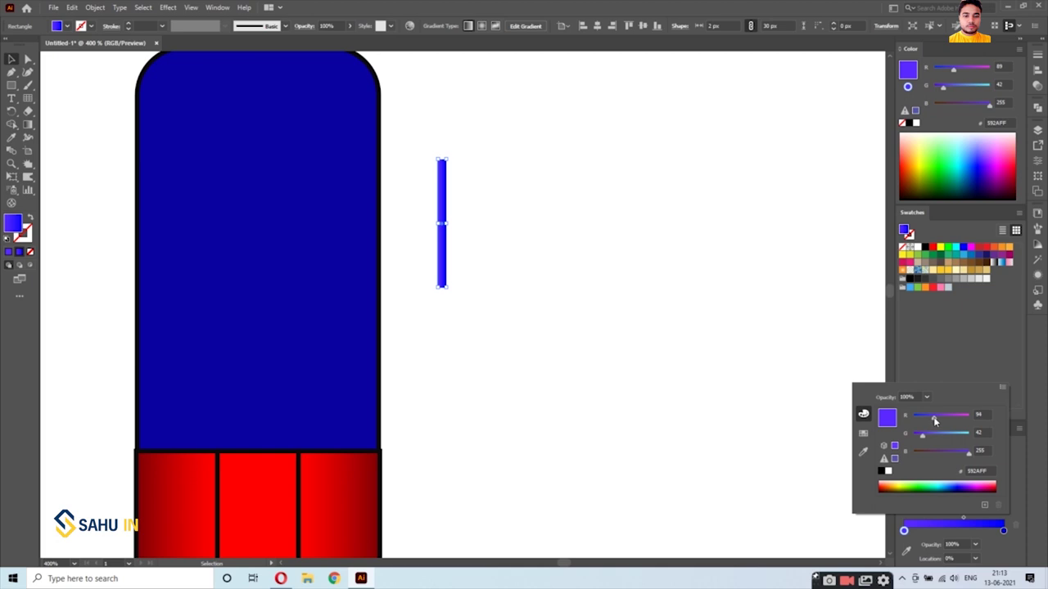
click(958, 487)
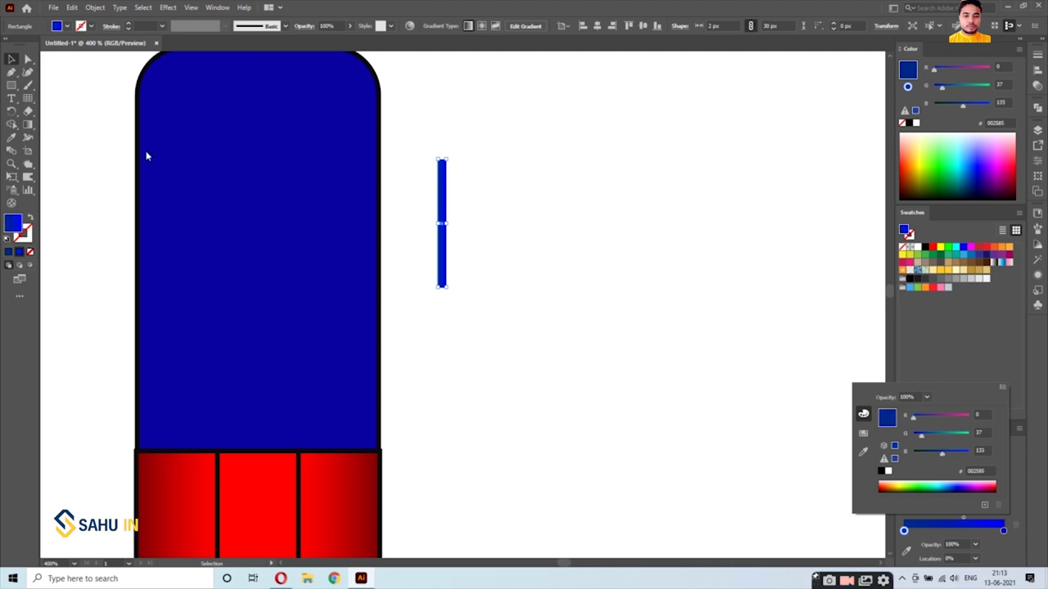
click(367, 237)
click(556, 264)
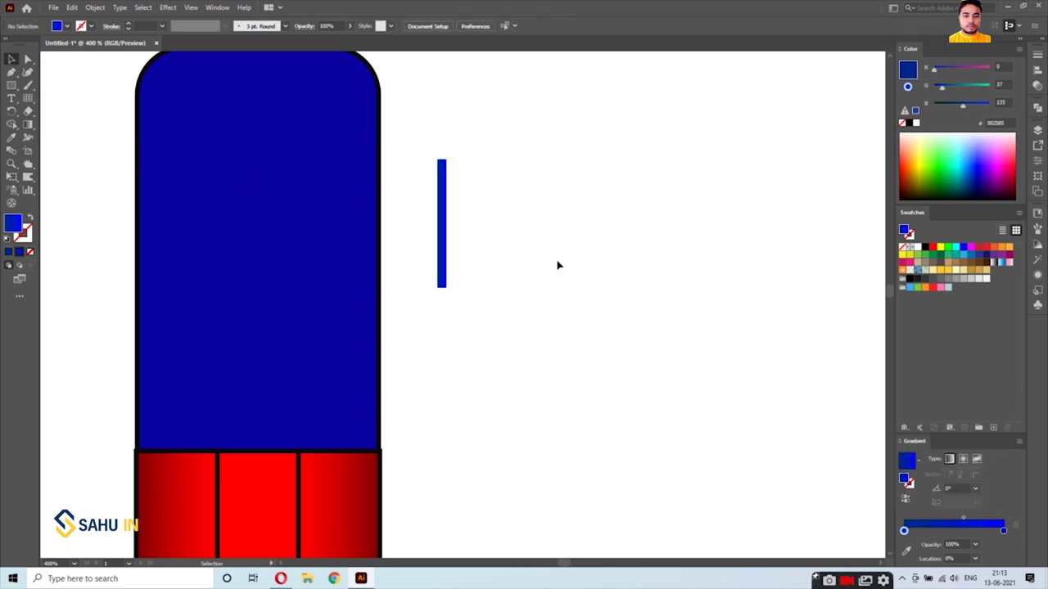
click(438, 220)
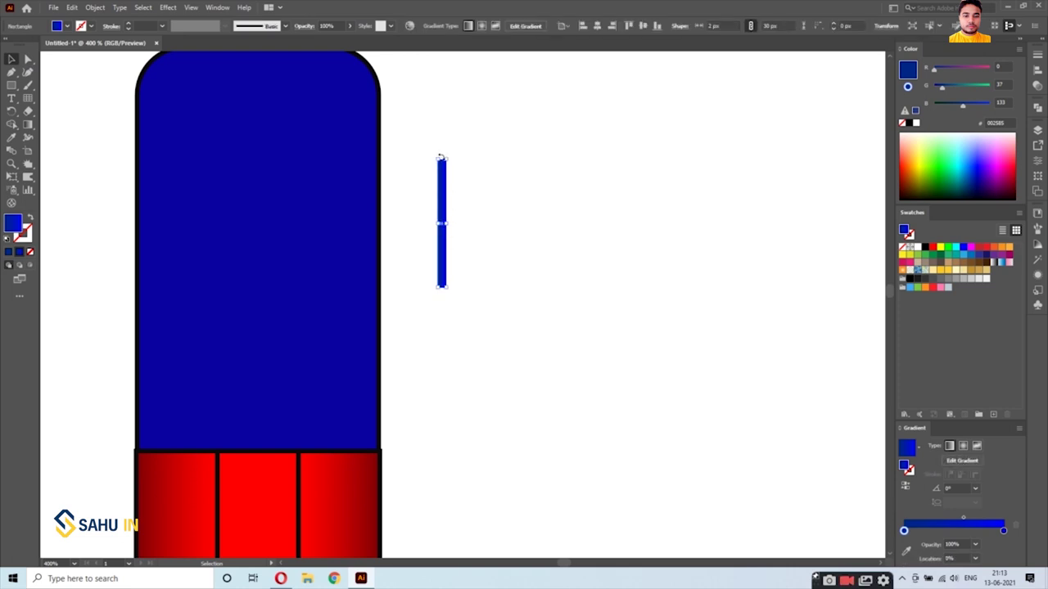
Rotate the thin blue rectangle 90° to lie horizontally across the band
scroll(447, 187, up, 5)
scroll(387, 276, down, 1)
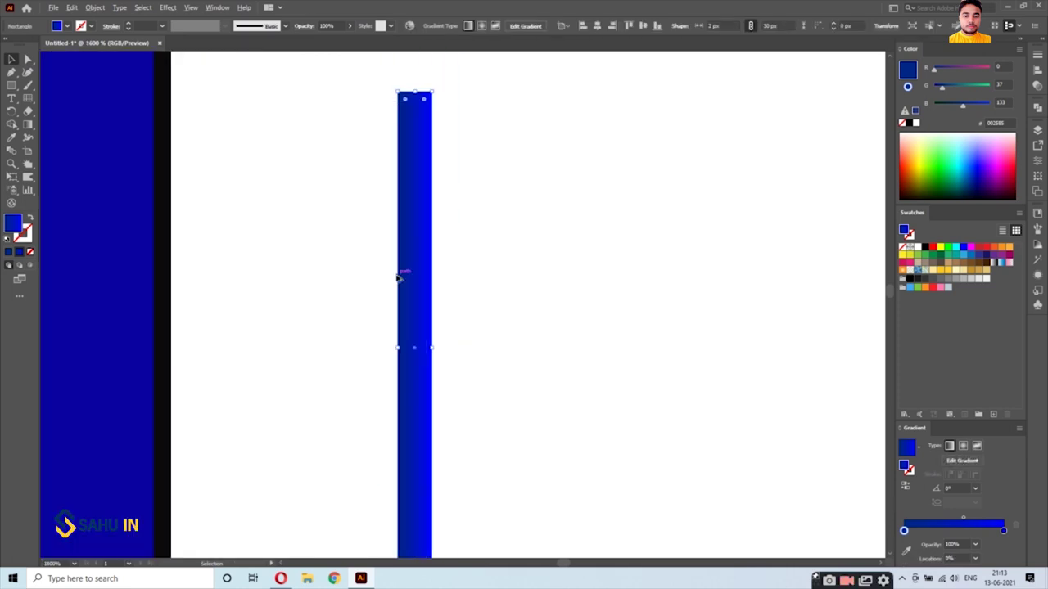
scroll(426, 286, down, 2)
scroll(479, 307, down, 3)
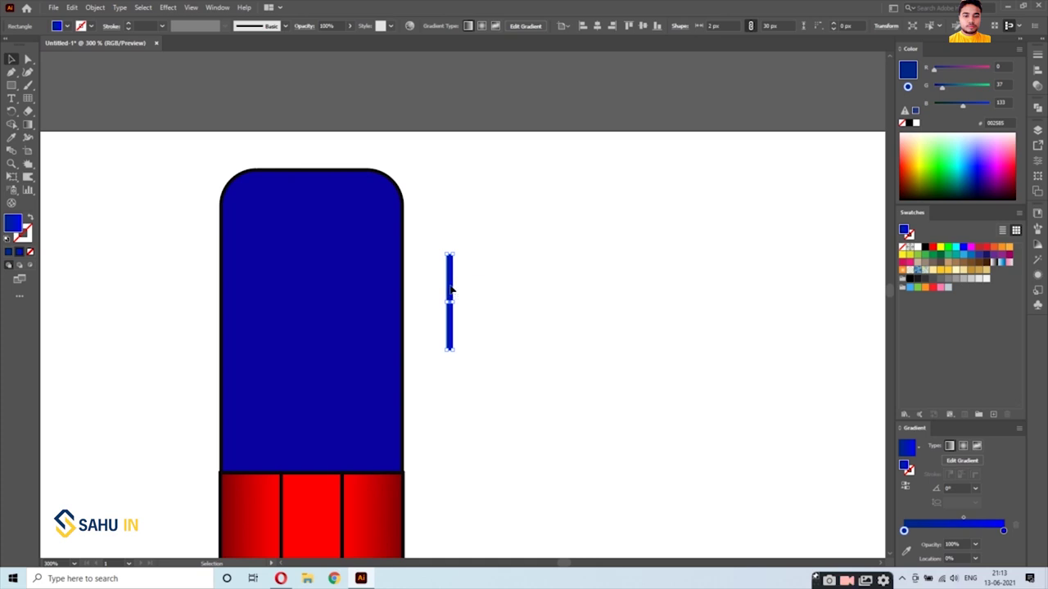
drag(451, 288, 446, 290)
mouse_move(447, 354)
mouse_down()
mouse_move(490, 300)
mouse_move(323, 295)
mouse_move(538, 279)
mouse_up()
Stretch the horizontal bar past the blue band and trim its ends to the band edges
scroll(321, 299, up, 3)
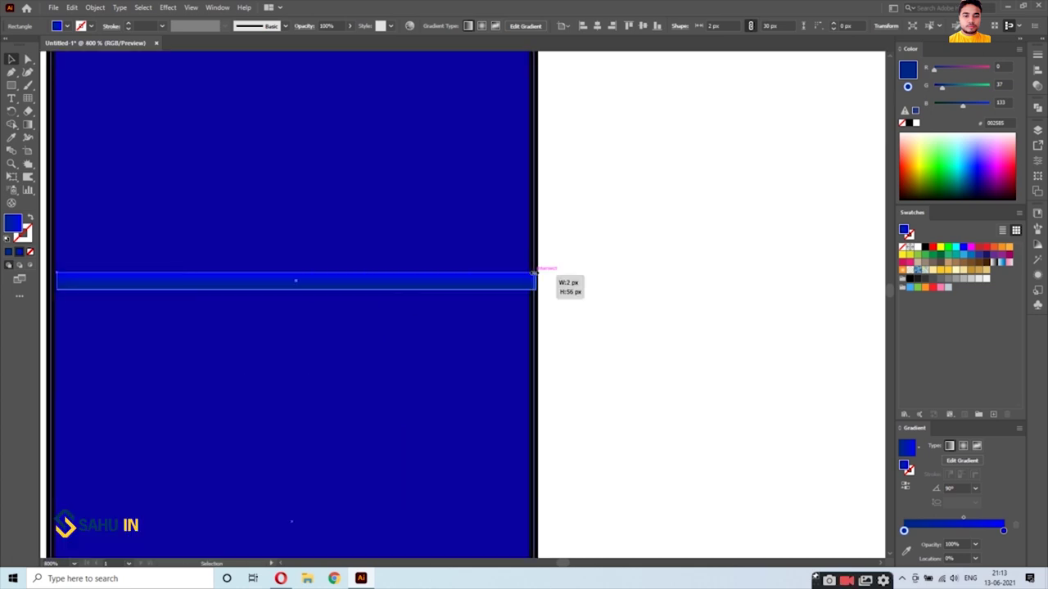
scroll(423, 318, down, 3)
scroll(423, 317, up, 2)
click(480, 308)
drag(337, 307, 293, 307)
click(13, 127)
alt+click(311, 305)
alt+click(844, 307)
click(624, 318)
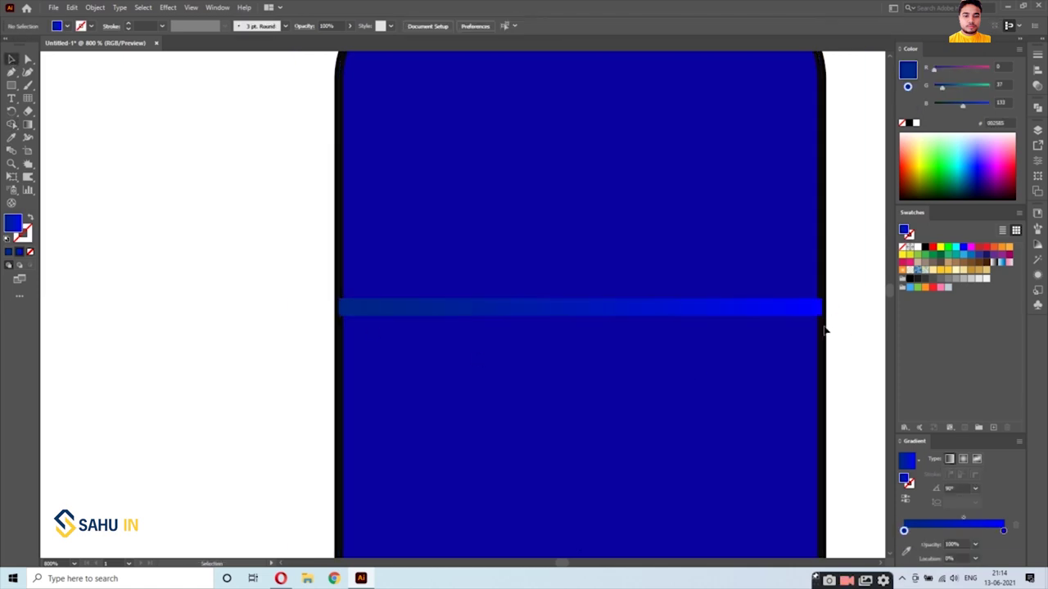
Alt-drag the stripe slightly lower and repeat with Ctrl+D to add evenly spaced stripes
key(ctrl+minus)
key(ctrl+minus)
key(ctrl+minus)
key(ctrl+minus)
key(ctrl+minus)
key(ctrl+minus)
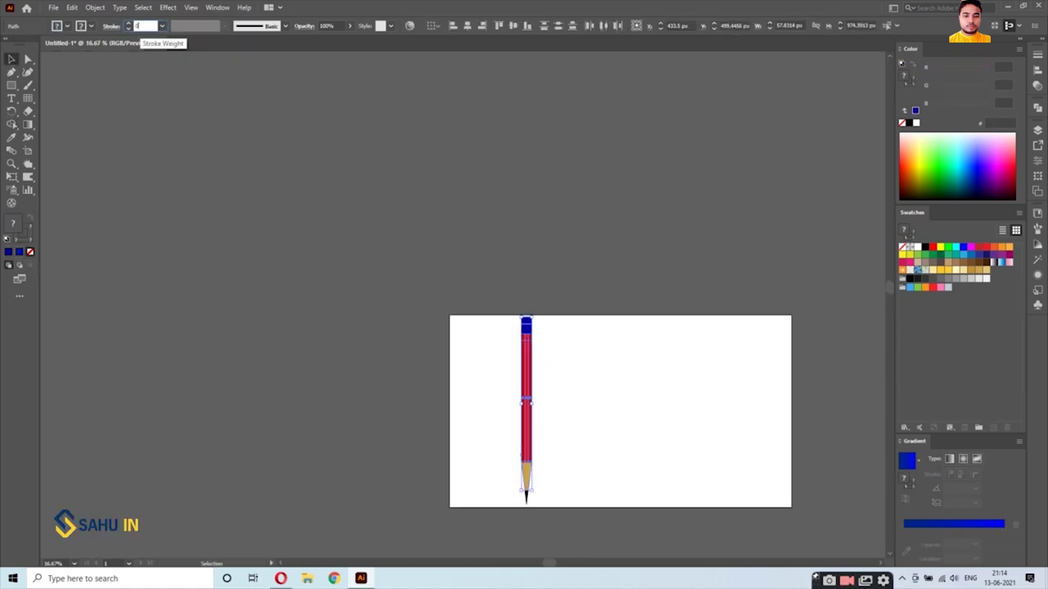
click(187, 322)
scroll(559, 435, up, 1)
scroll(561, 410, up, 5)
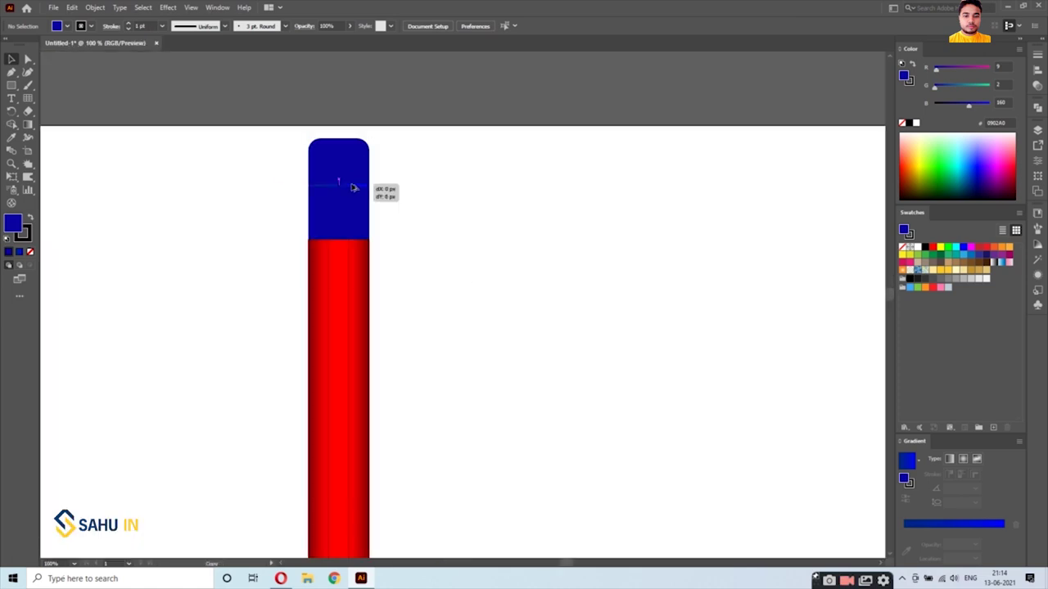
click(352, 185)
click(513, 238)
scroll(369, 230, up, 3)
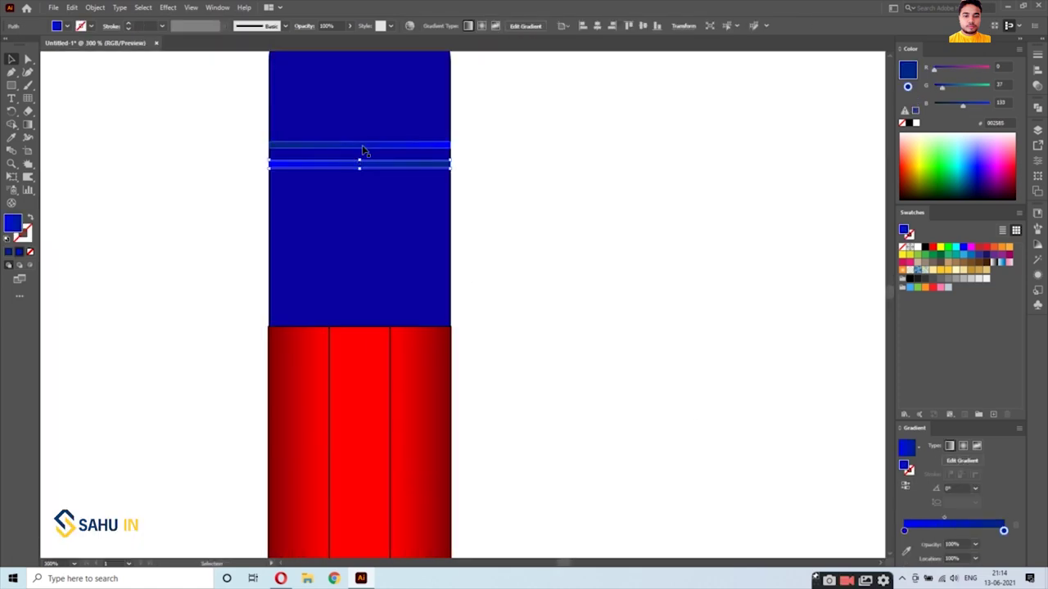
drag(363, 156, 374, 189)
key(ctrl+d)
key(ctrl+d)
key(ctrl+d)
click(646, 269)
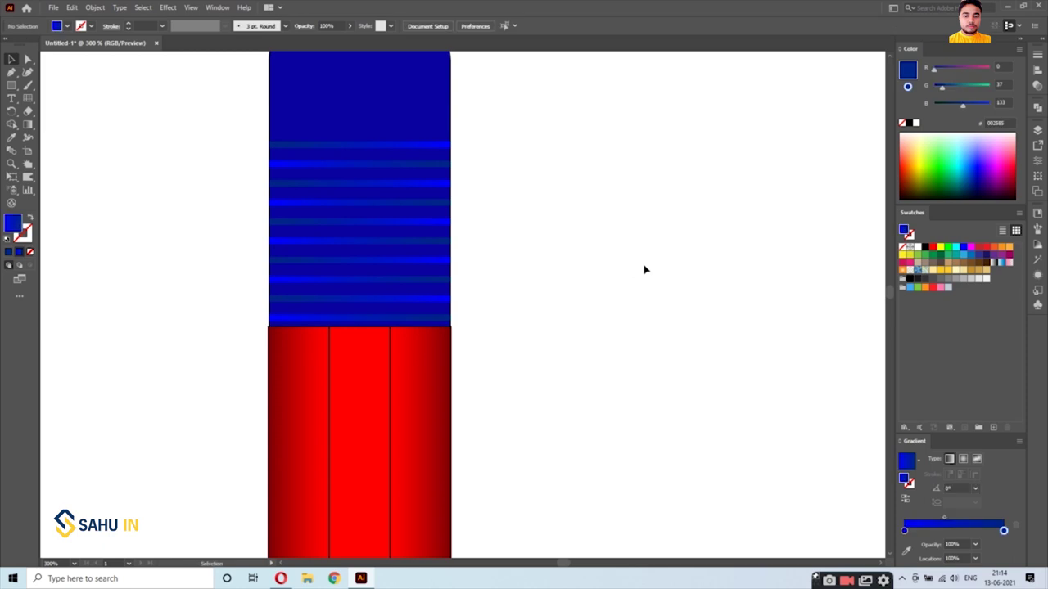
scroll(398, 262, up, 2)
drag(234, 111, 526, 241)
Fill the rounded top cap with light grey CCCCCC and remove its outline
click(28, 124)
click(947, 282)
key(ctrl+z)
click(360, 164)
click(947, 282)
click(970, 279)
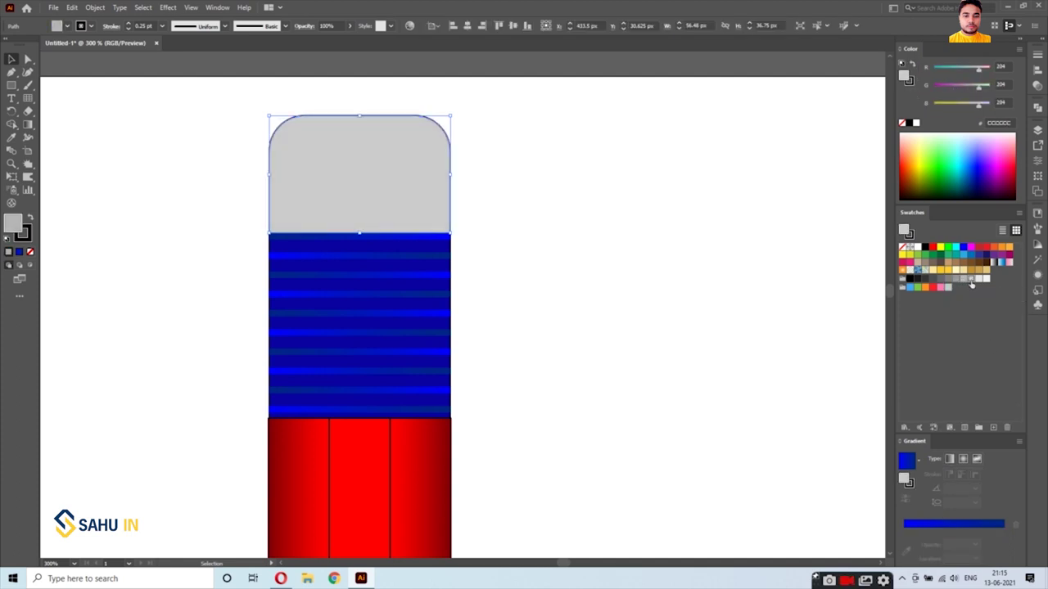
click(30, 251)
click(119, 311)
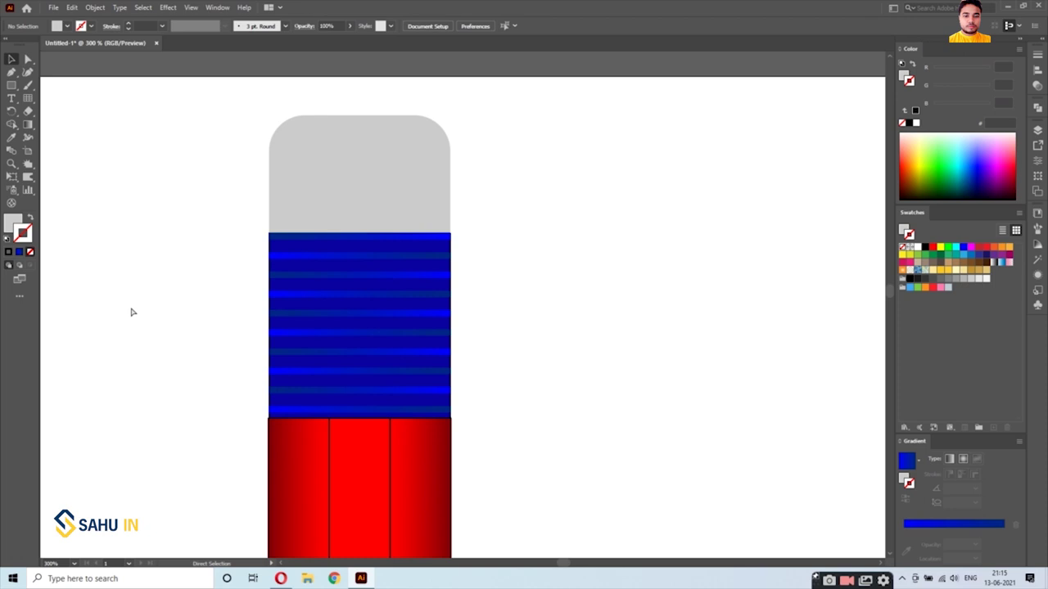
Fit the artboard in the window and scroll to inspect the finished pencil
key(ctrl+0)
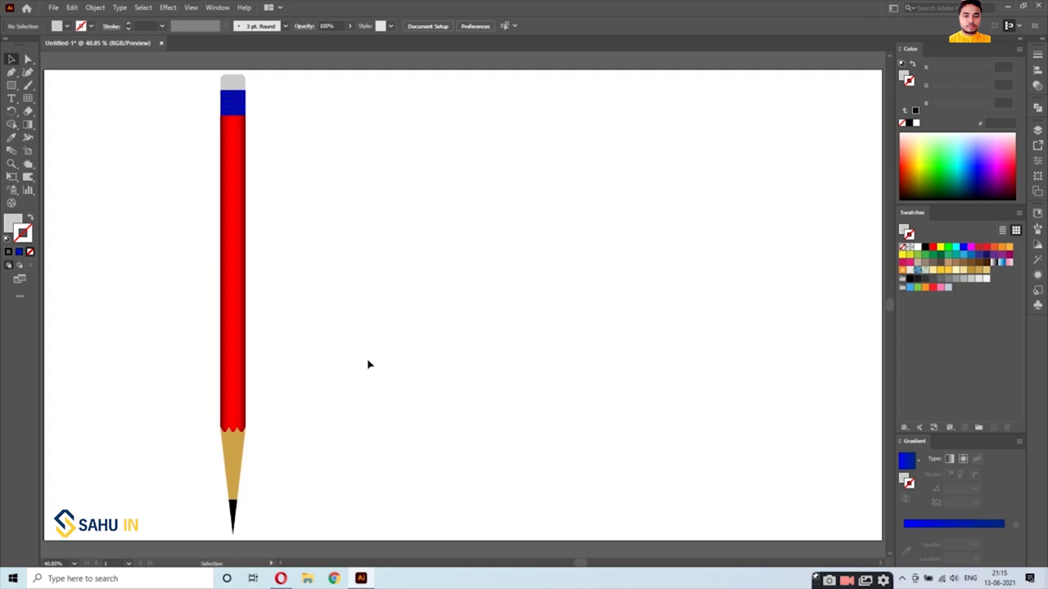
scroll(219, 365, up, 2)
scroll(218, 365, up, 2)
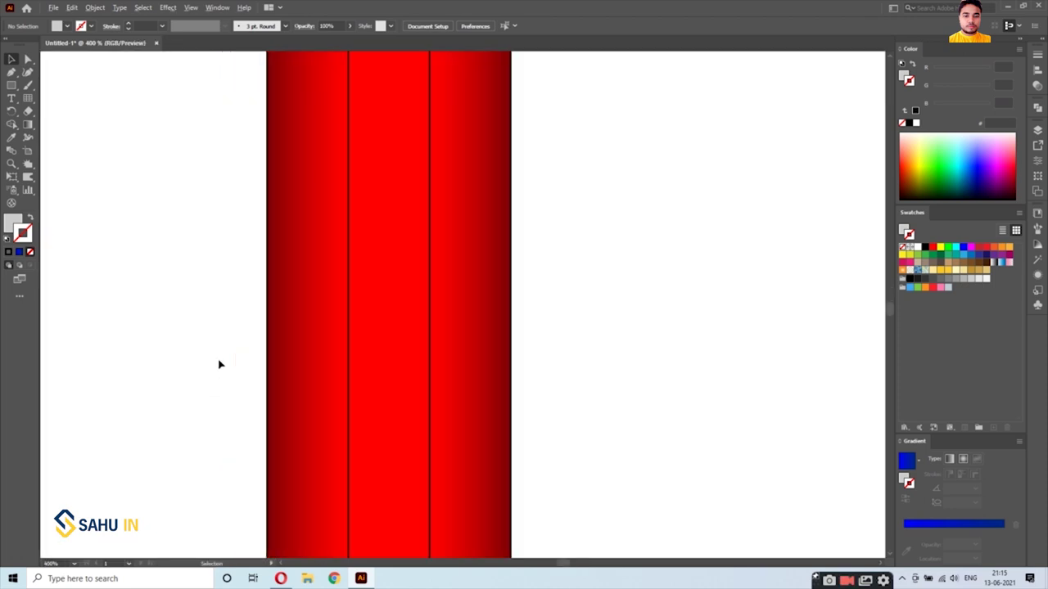
scroll(218, 365, down, 2)
scroll(245, 459, up, 2)
scroll(253, 468, down, 2)
scroll(256, 410, down, 2)
scroll(257, 332, up, 2)
scroll(257, 332, up, 2)
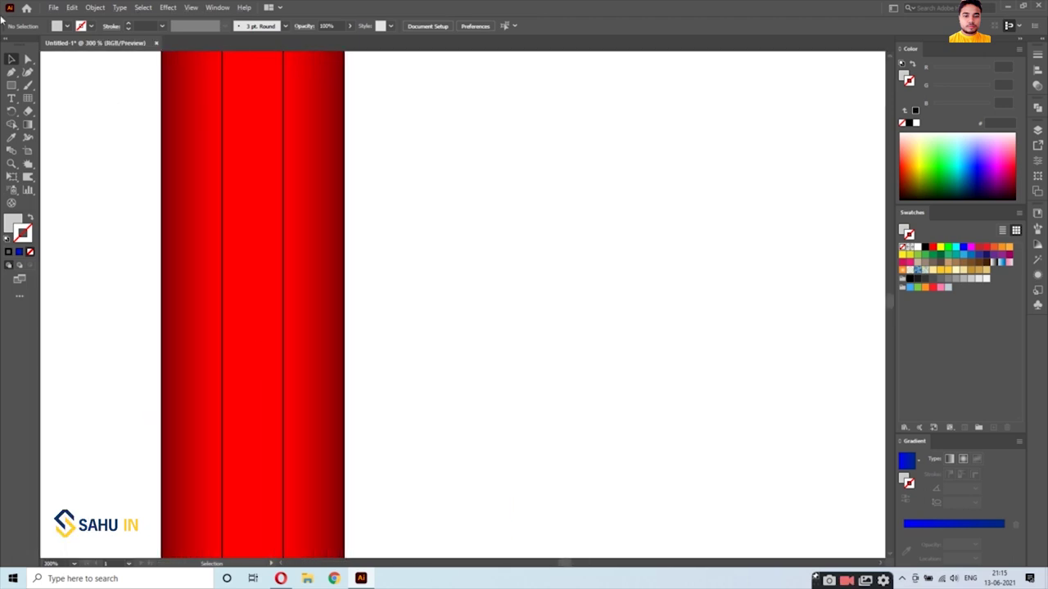
Type the label 'NATRAJ PANCIL' beside the pencil
key(t)
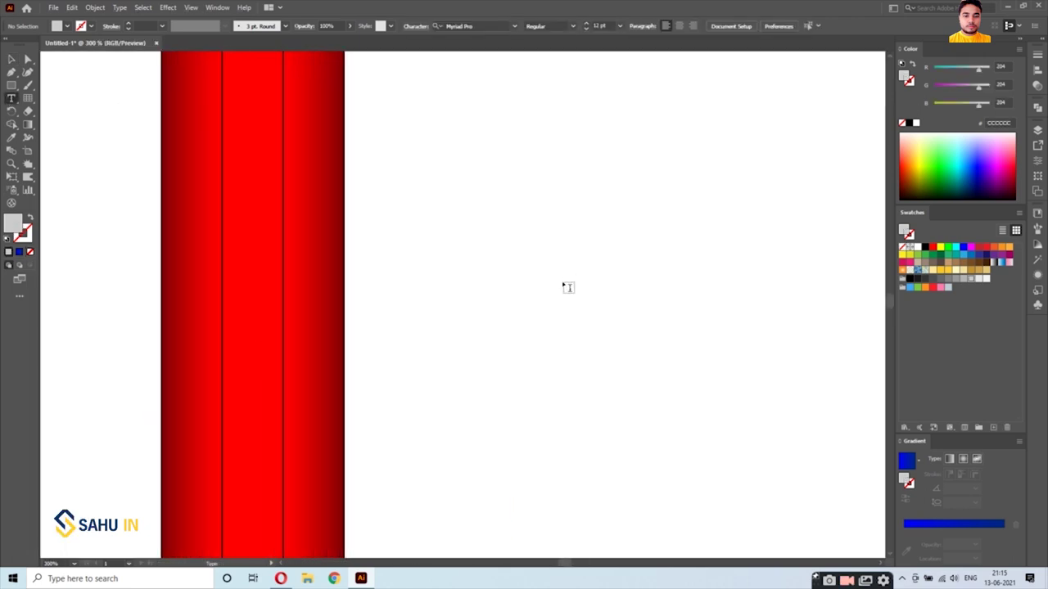
click(528, 290)
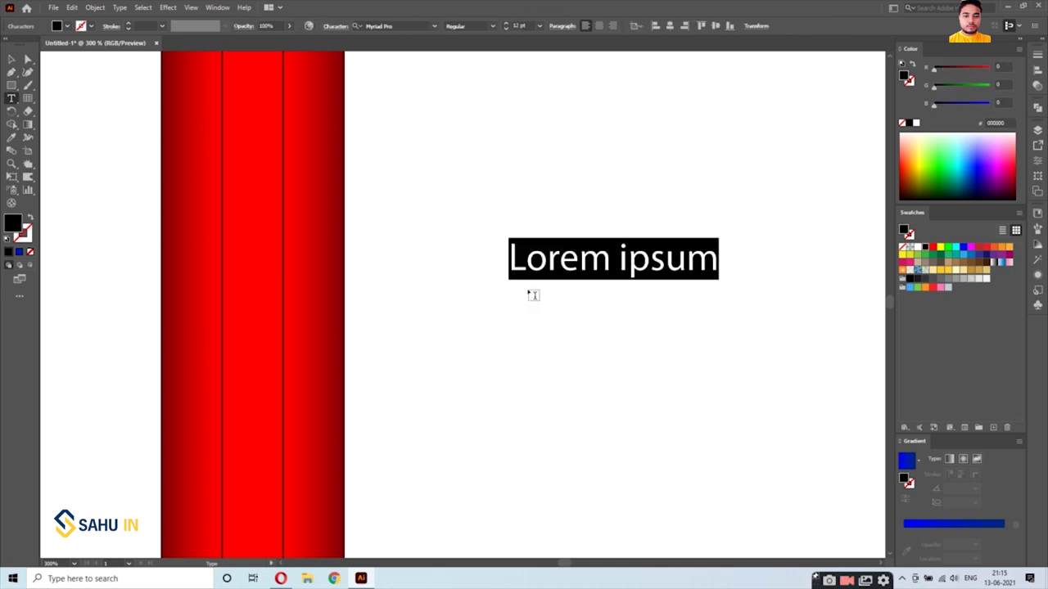
text(Natraj)
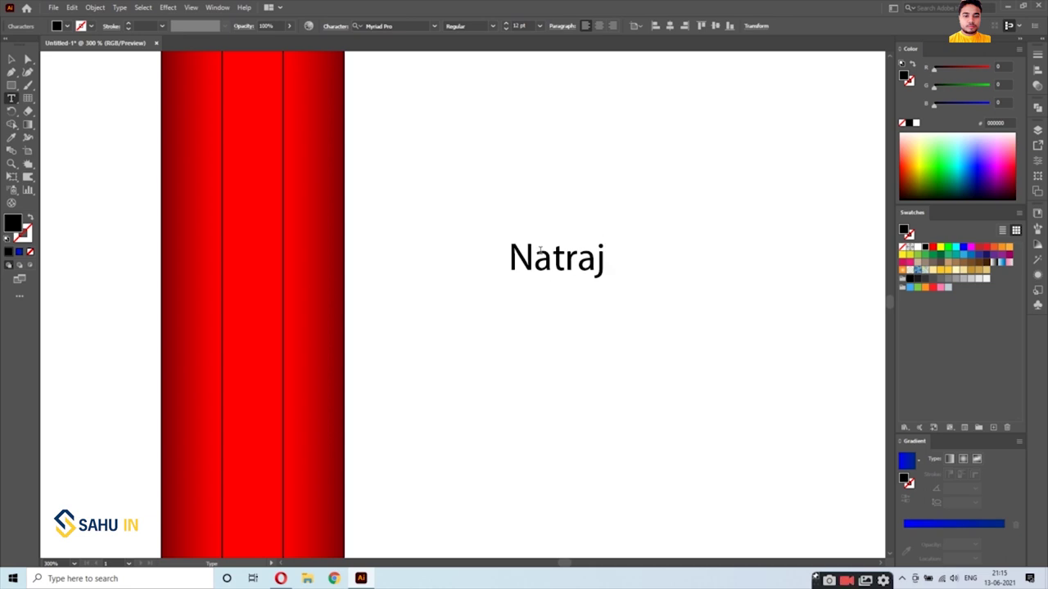
drag(539, 248, 615, 265)
text(A)
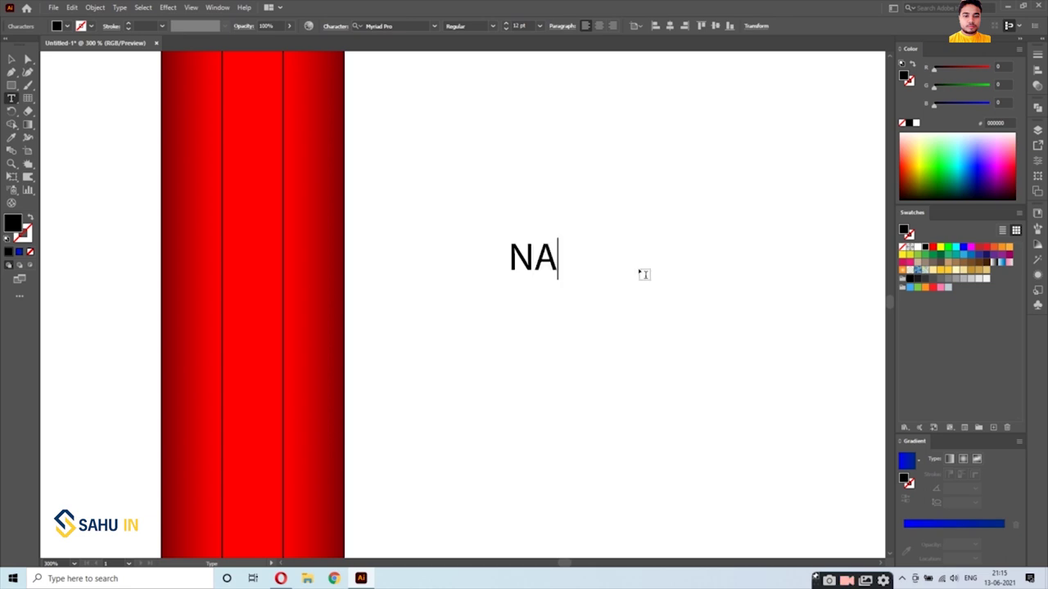
text(TRA)
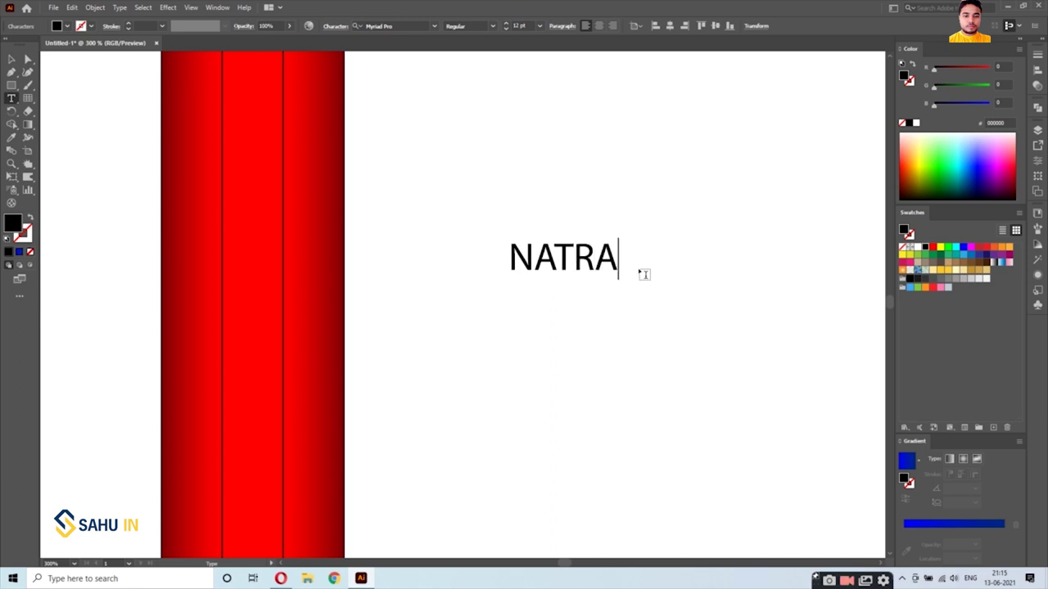
text(J )
text(PANC)
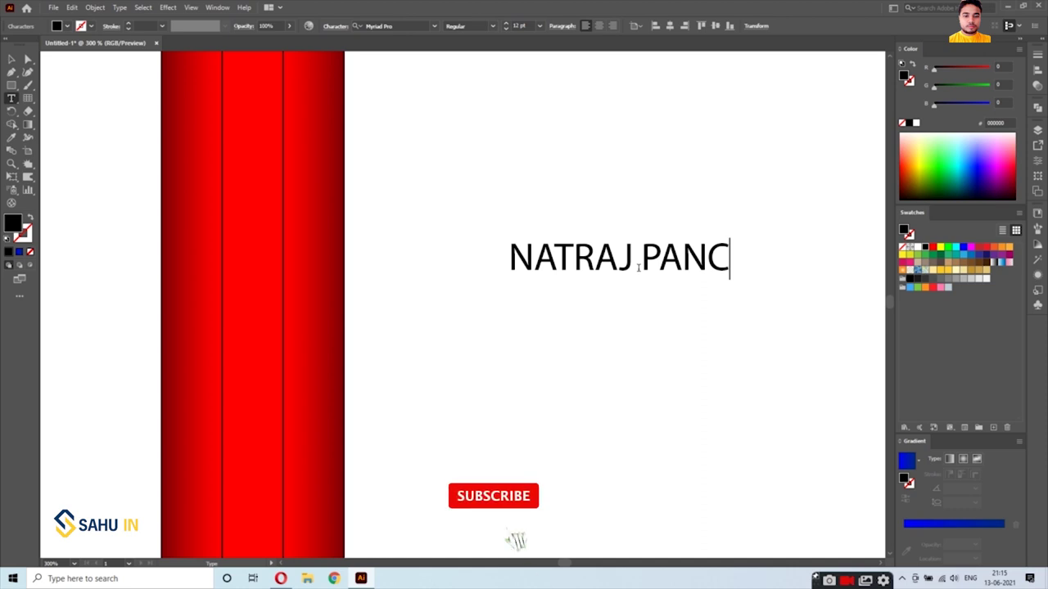
text(IL)
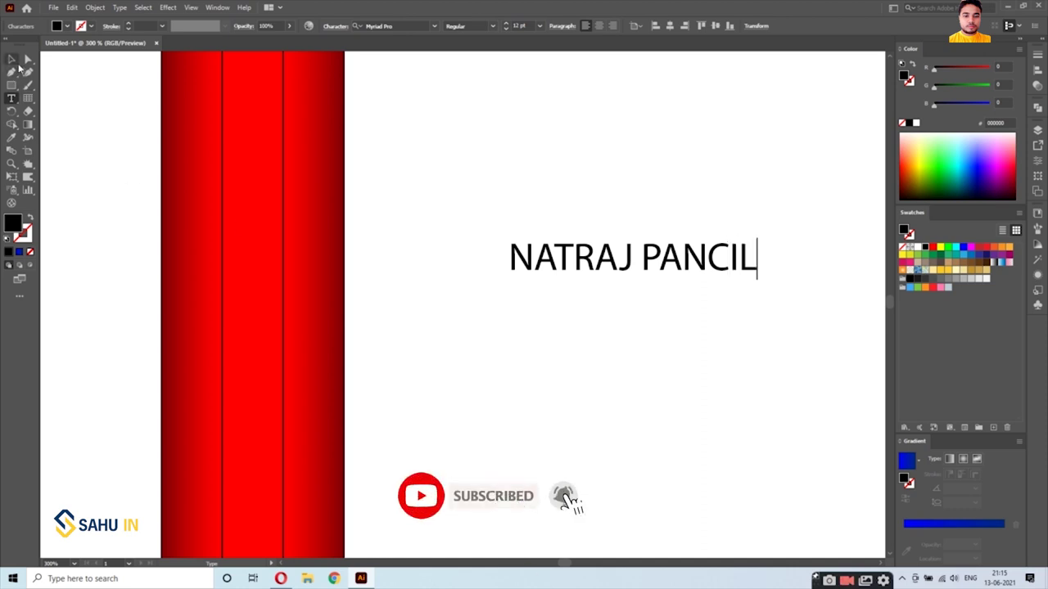
Rotate the label 90° to run vertically and place it on the red body
click(13, 59)
mouse_move(755, 283)
mouse_down()
mouse_move(795, 253)
mouse_move(666, 148)
mouse_up()
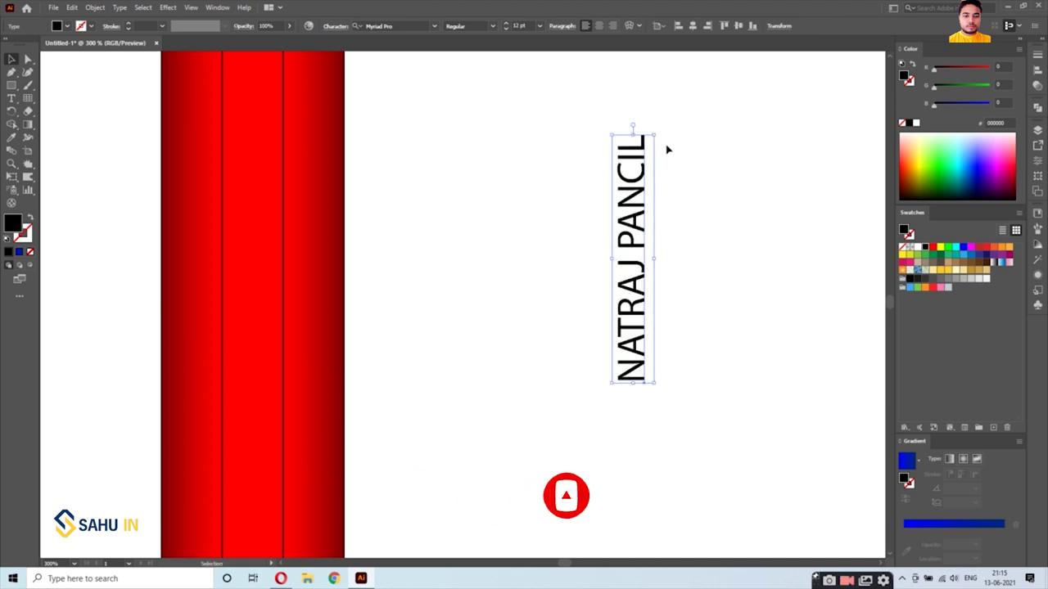
mouse_move(639, 236)
mouse_down()
mouse_move(321, 262)
mouse_move(261, 255)
mouse_up()
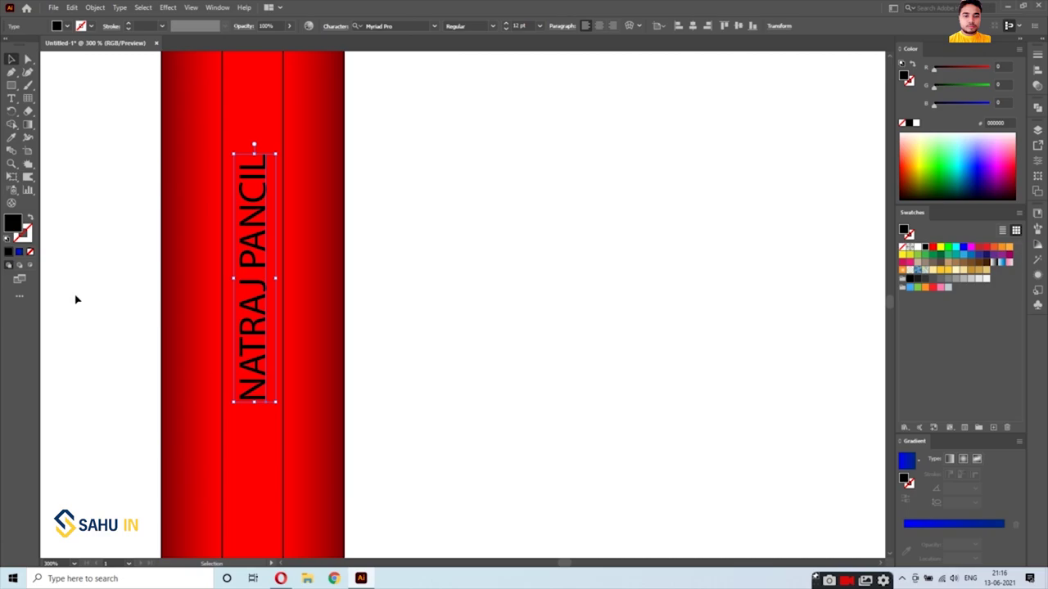
key(ctrl+minus)
drag(231, 145, 225, 133)
click(337, 200)
key(ctrl+0)
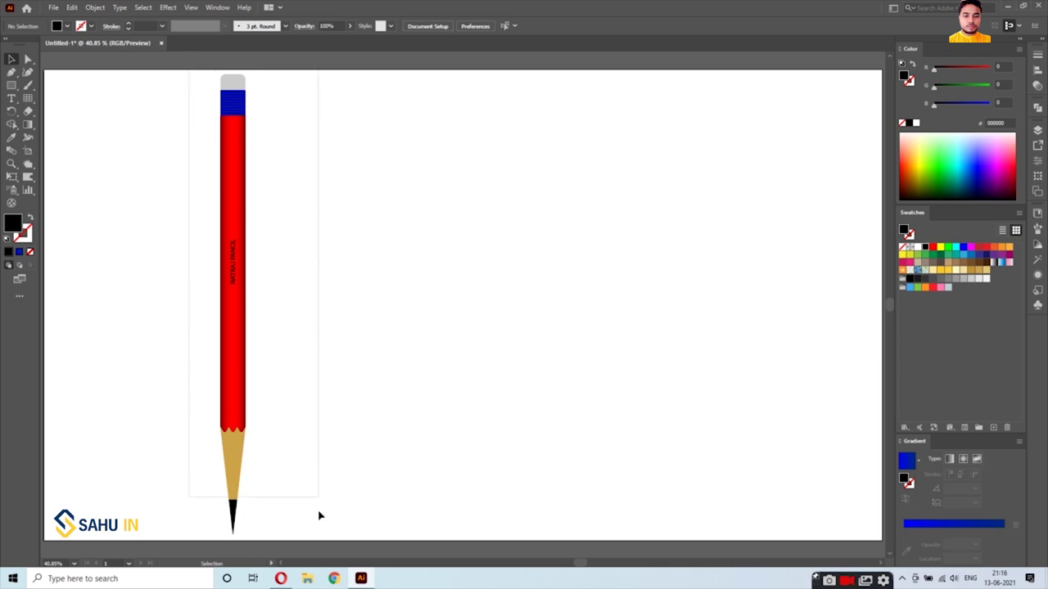
Group the pencil, place a duplicate to its right, and ungroup the copy
drag(190, 72, 319, 535)
key(ctrl+g)
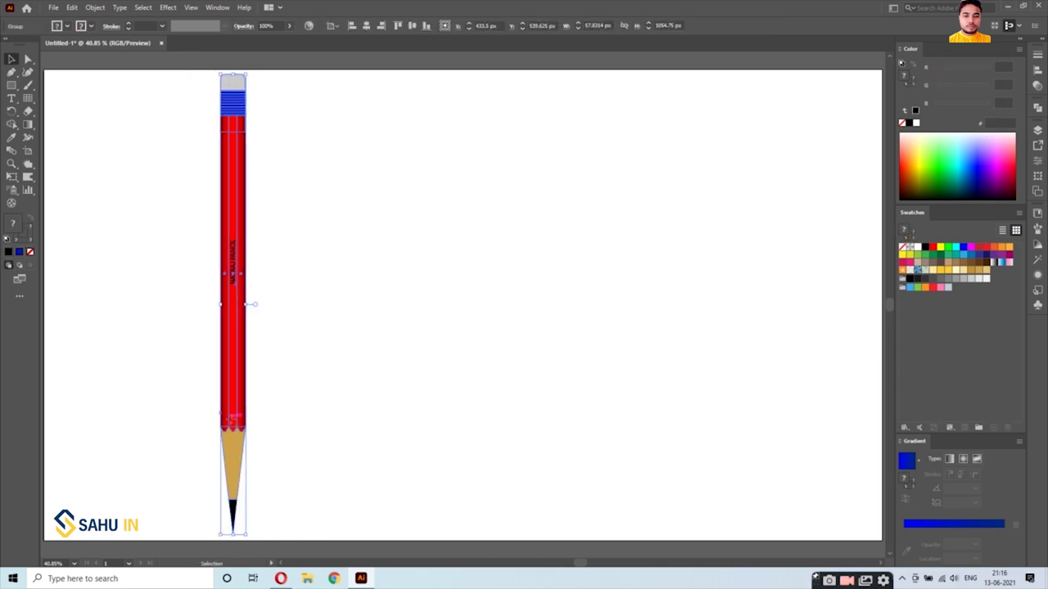
drag(232, 422, 287, 425)
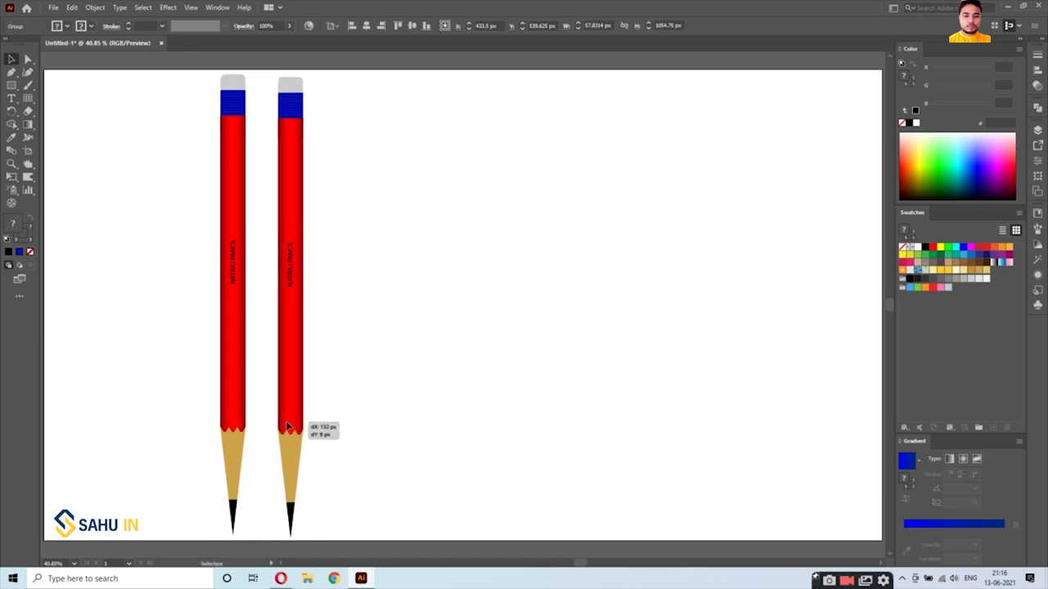
click(378, 424)
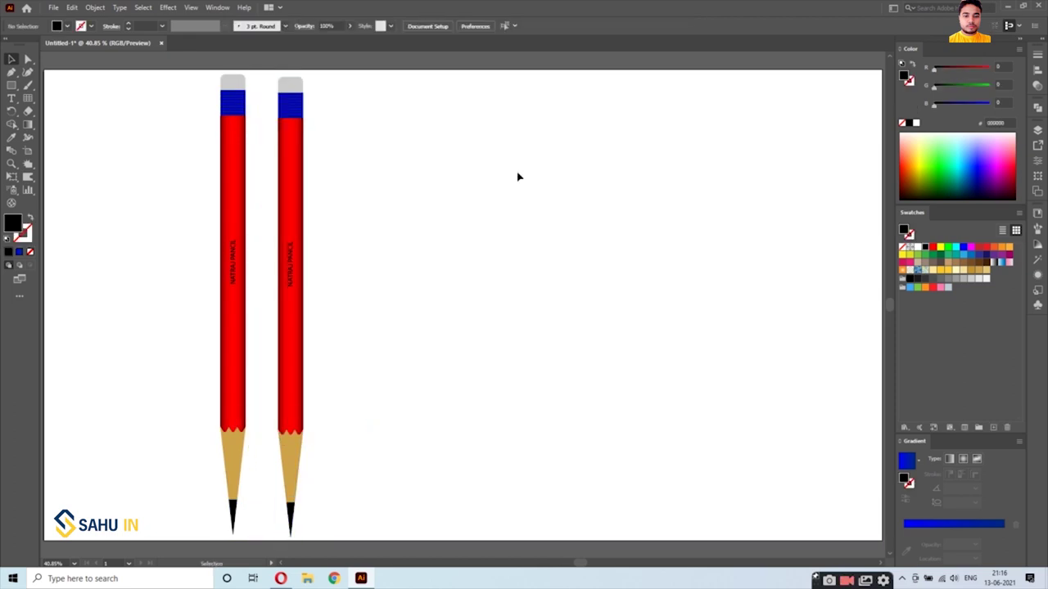
right_click(290, 214)
click(344, 307)
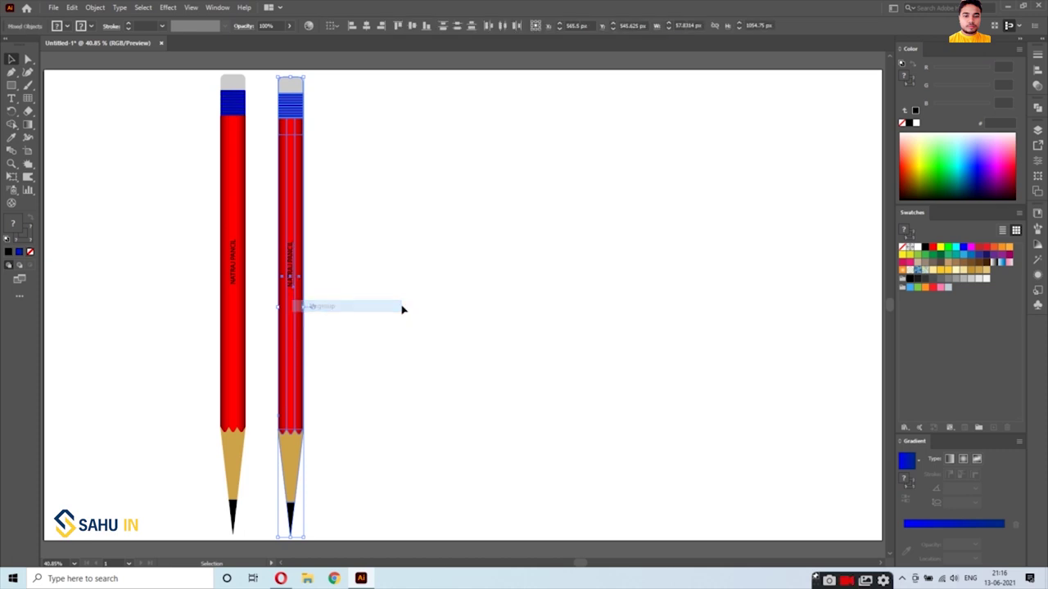
click(312, 173)
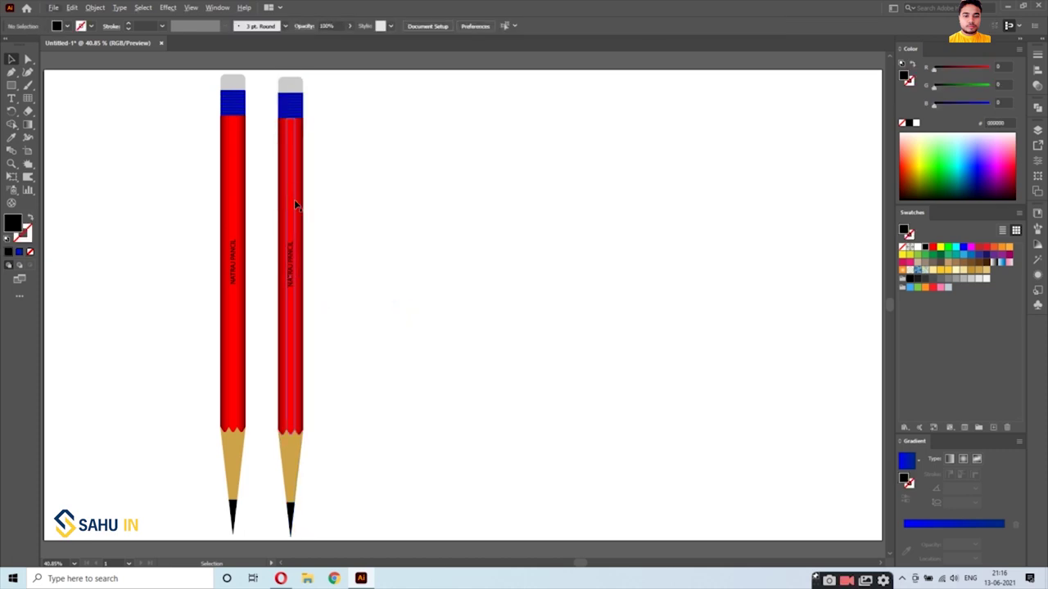
Try olive and yellow fills on the copy's red body stripe
click(294, 200)
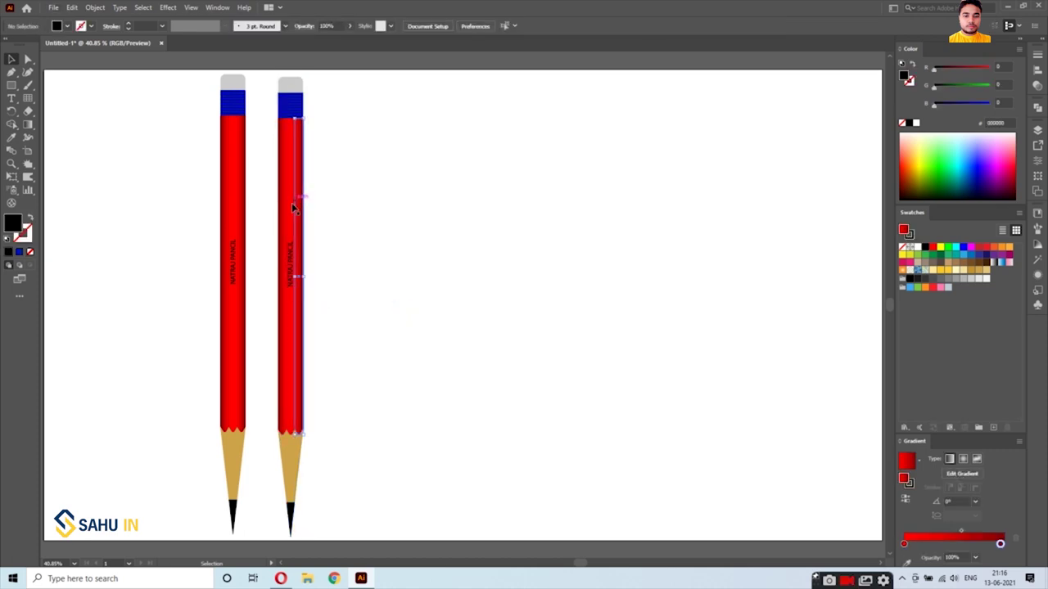
double_click(904, 532)
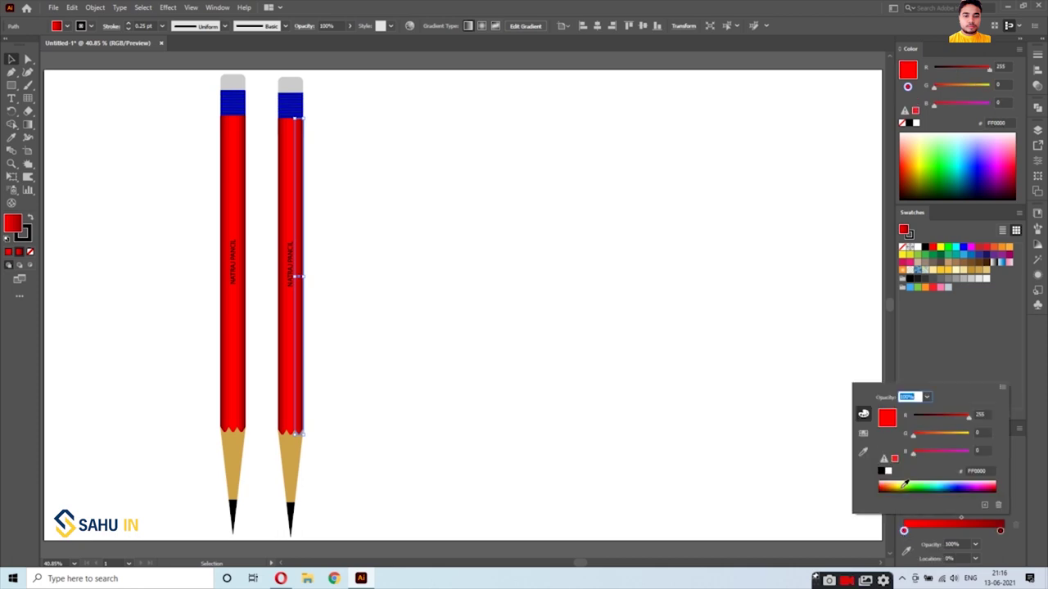
click(905, 485)
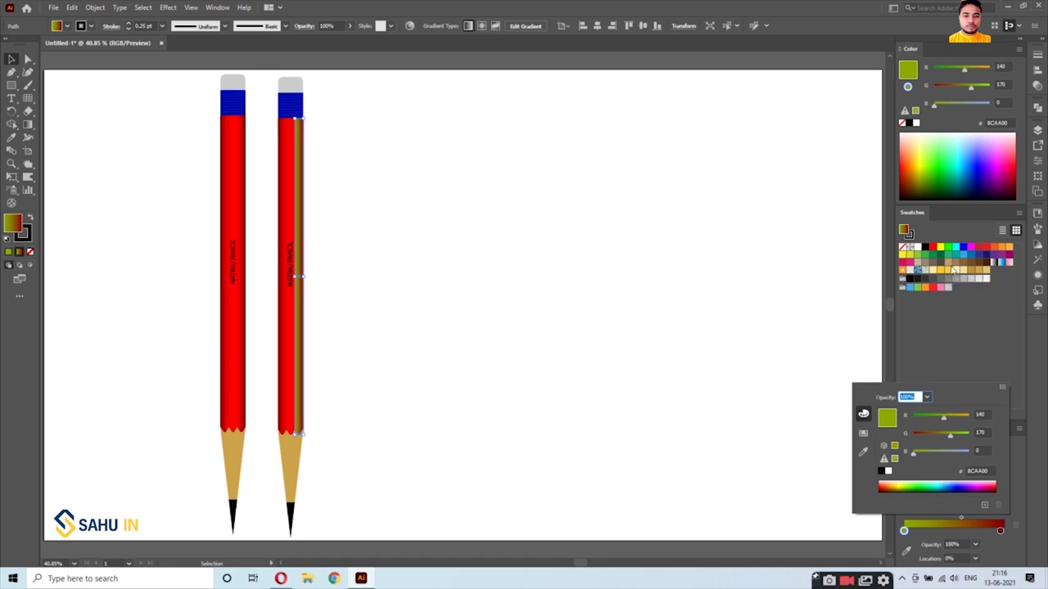
click(943, 274)
click(941, 275)
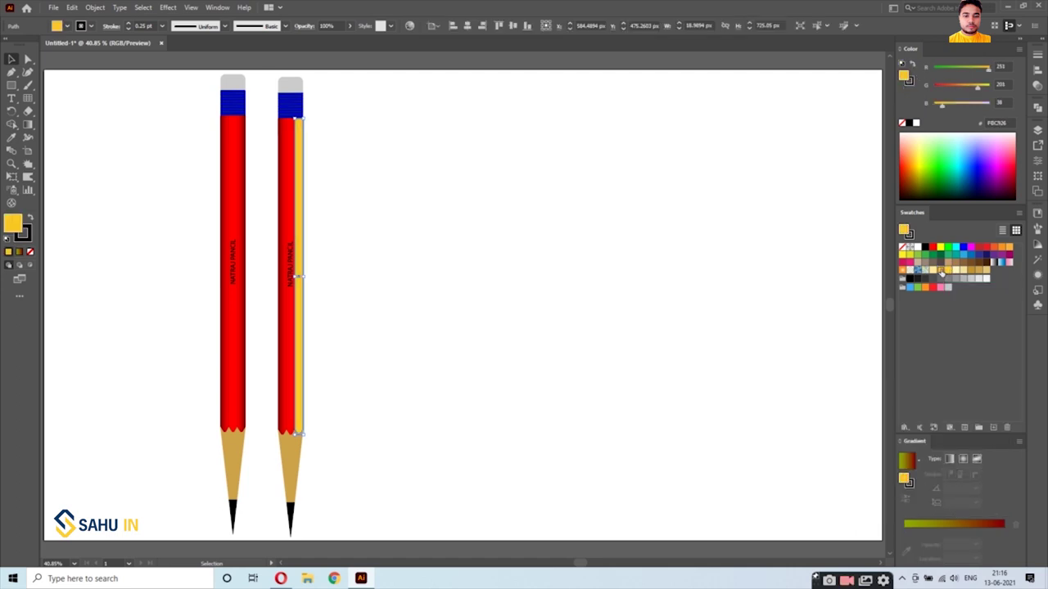
click(949, 272)
Fill that stripe with a bright-to-dark green gradient
click(917, 528)
drag(905, 531, 904, 531)
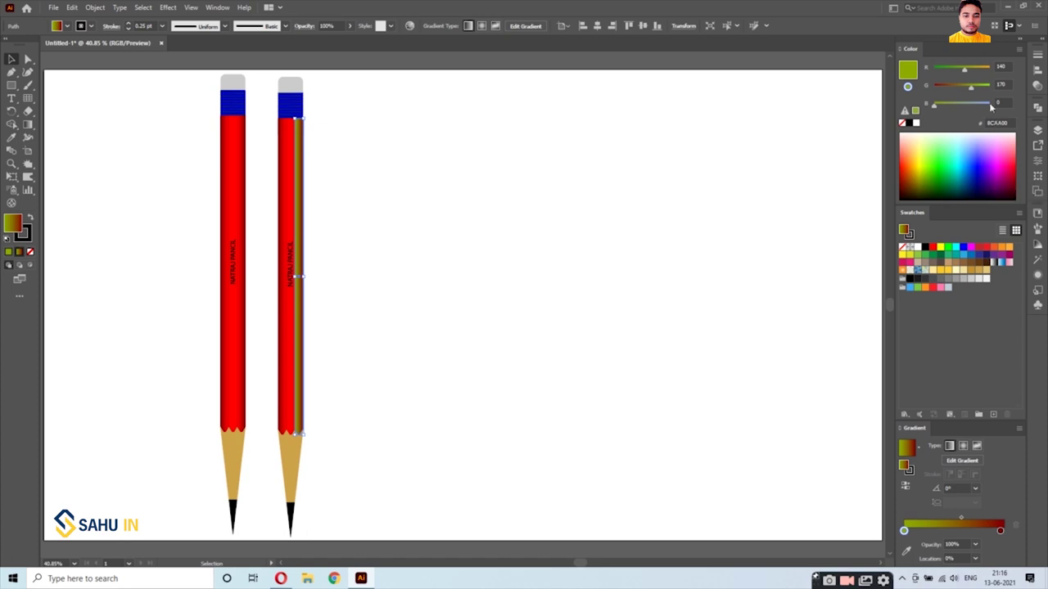
double_click(1000, 531)
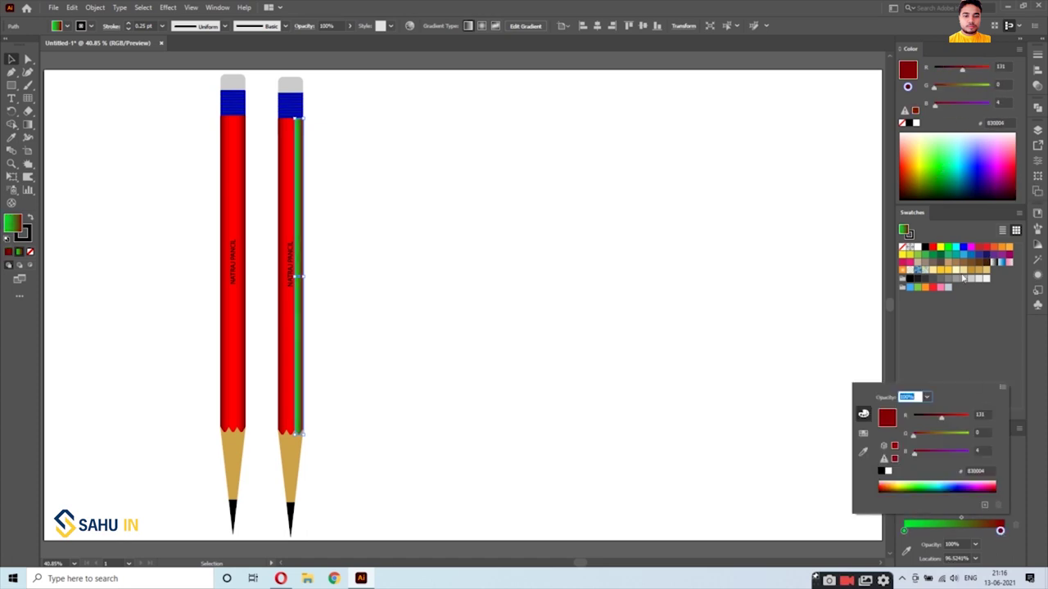
click(950, 249)
double_click(1000, 530)
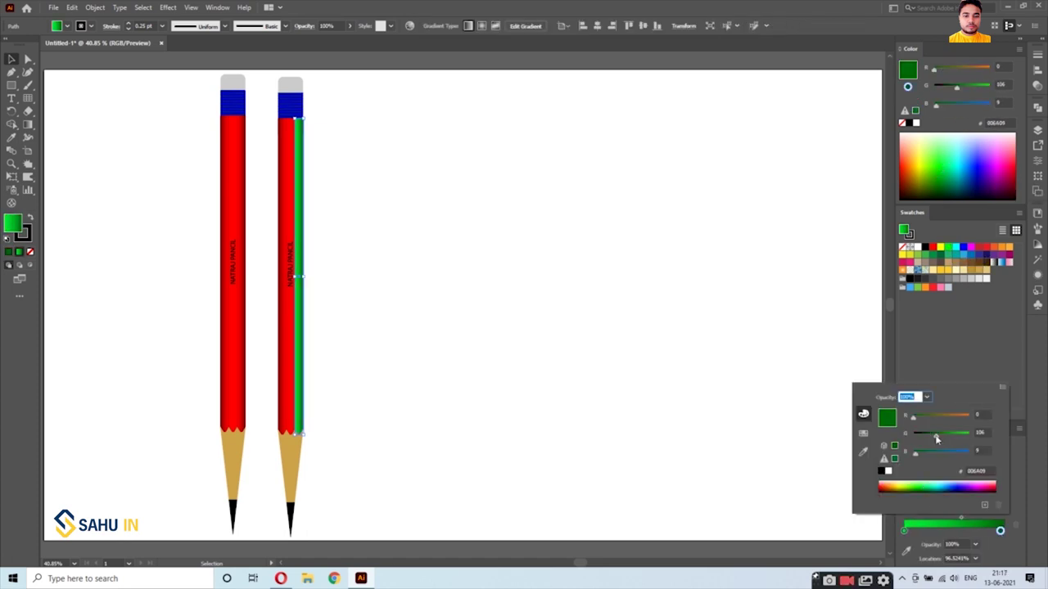
click(780, 432)
Copy the green gradient onto the copy's left and middle stripes, reversing the left one
click(283, 190)
key(i)
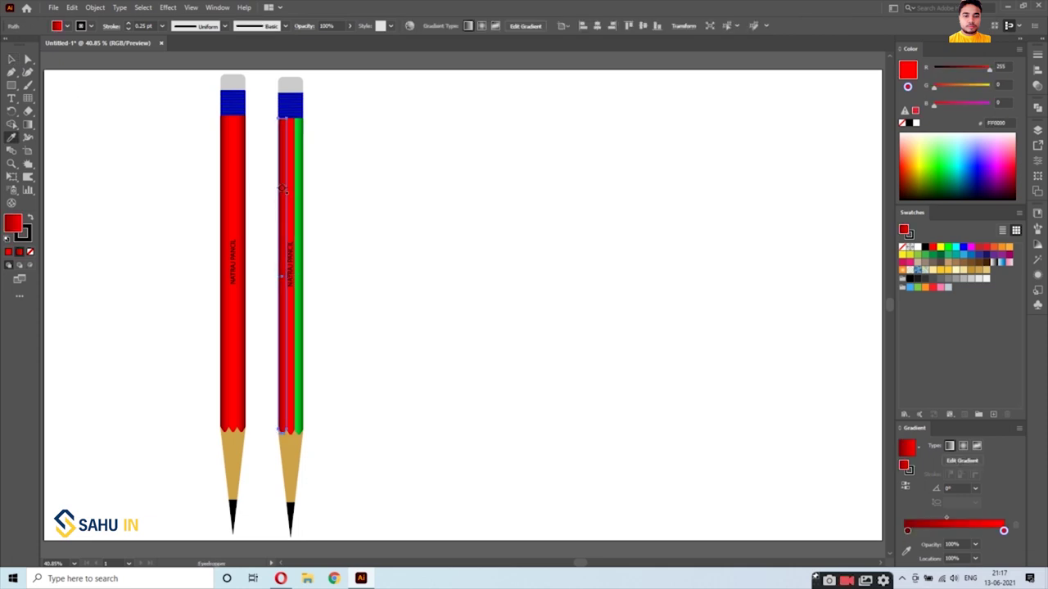
click(298, 196)
click(905, 486)
key(v)
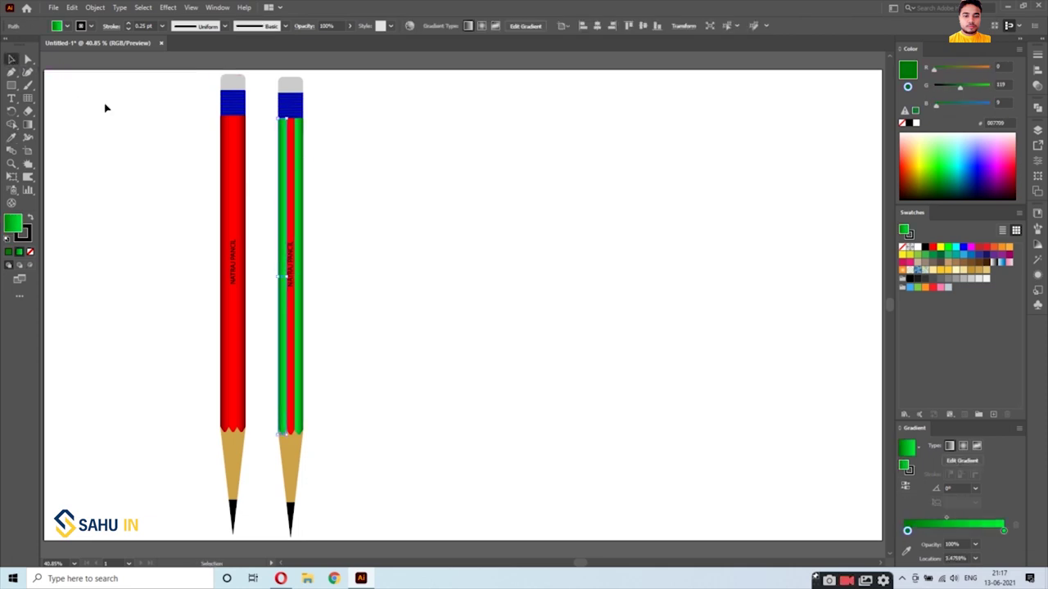
click(290, 245)
key(i)
click(282, 245)
key(v)
click(409, 246)
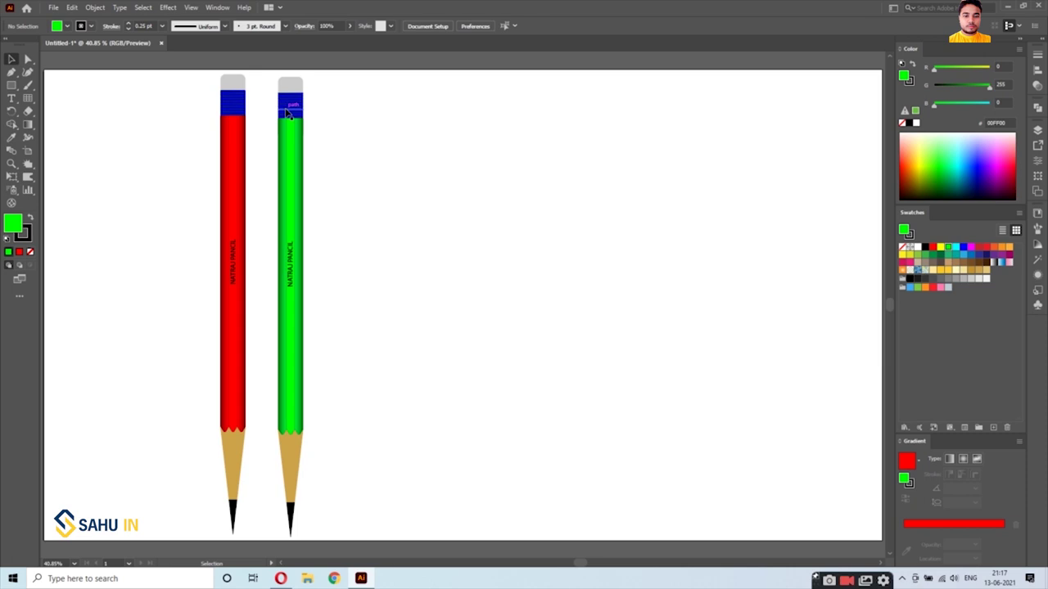
scroll(288, 113, up, 3)
scroll(288, 113, up, 3)
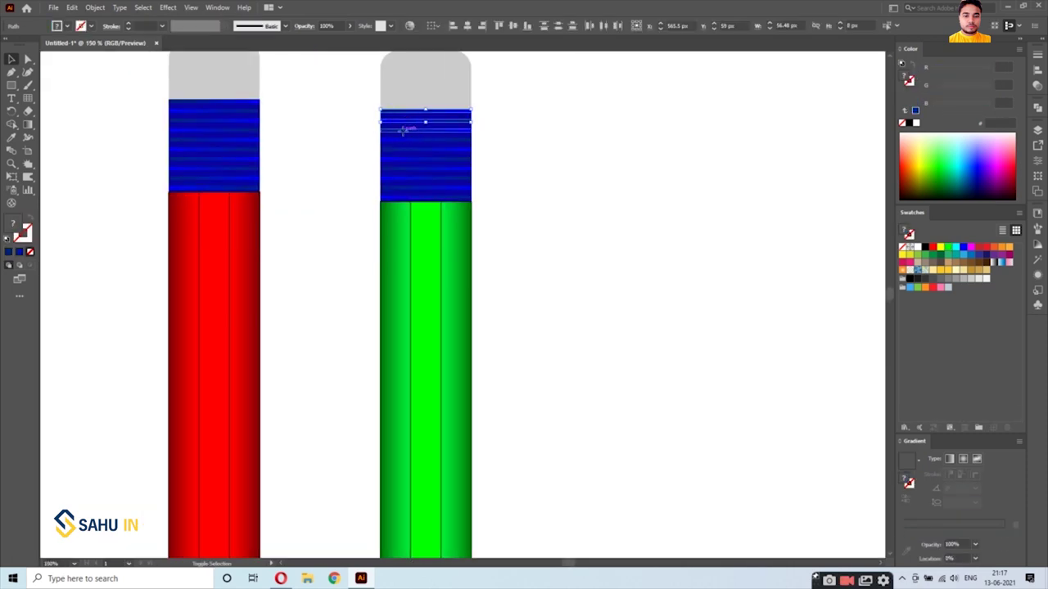
click(581, 155)
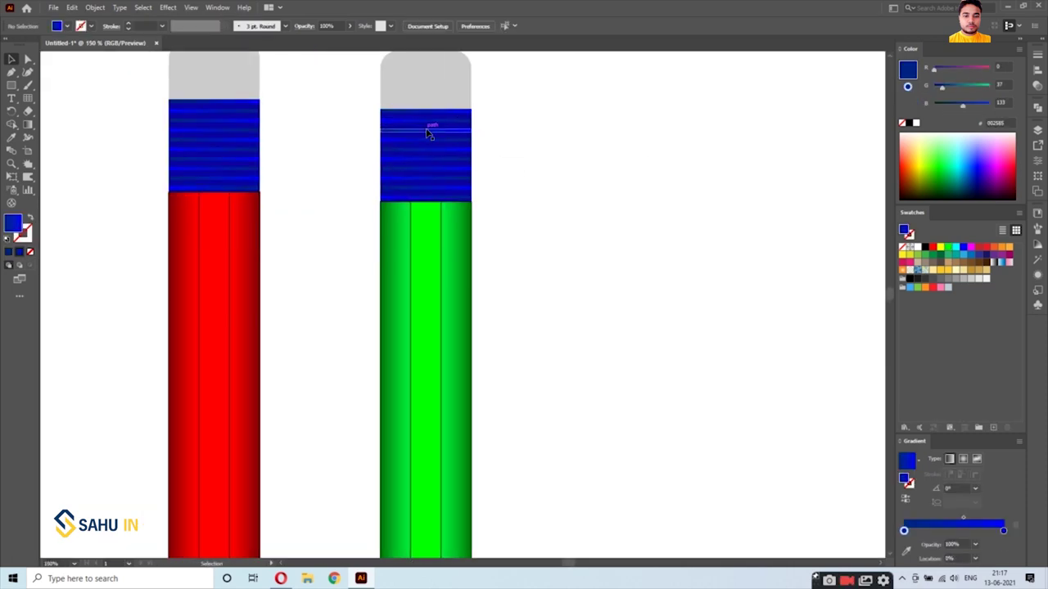
Select both pencils, shift them right, and rotate them together to lie diagonally with tips left
key(a)
key(ctrl+0)
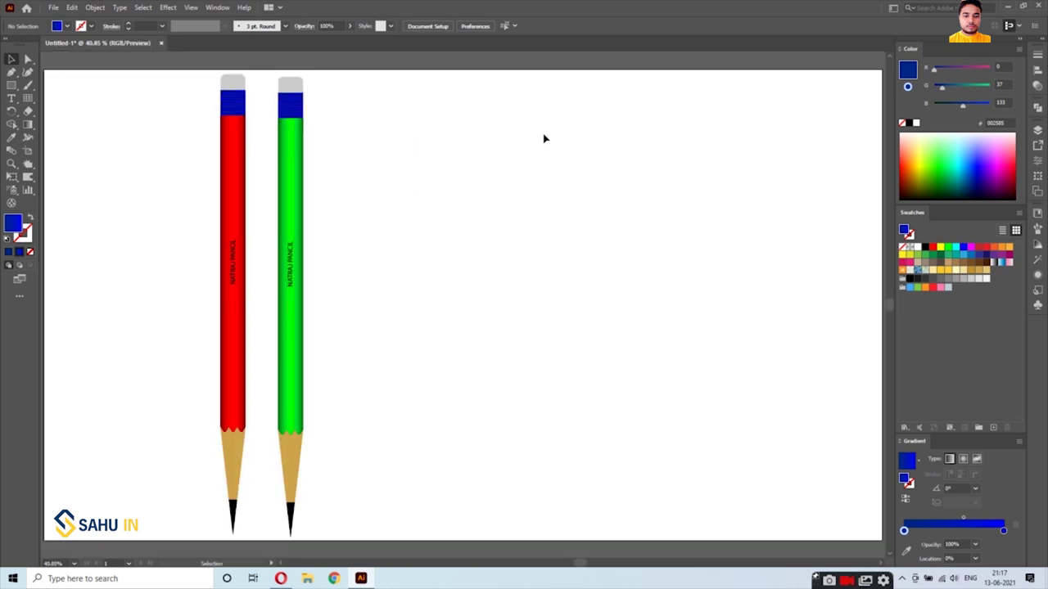
drag(187, 74, 405, 540)
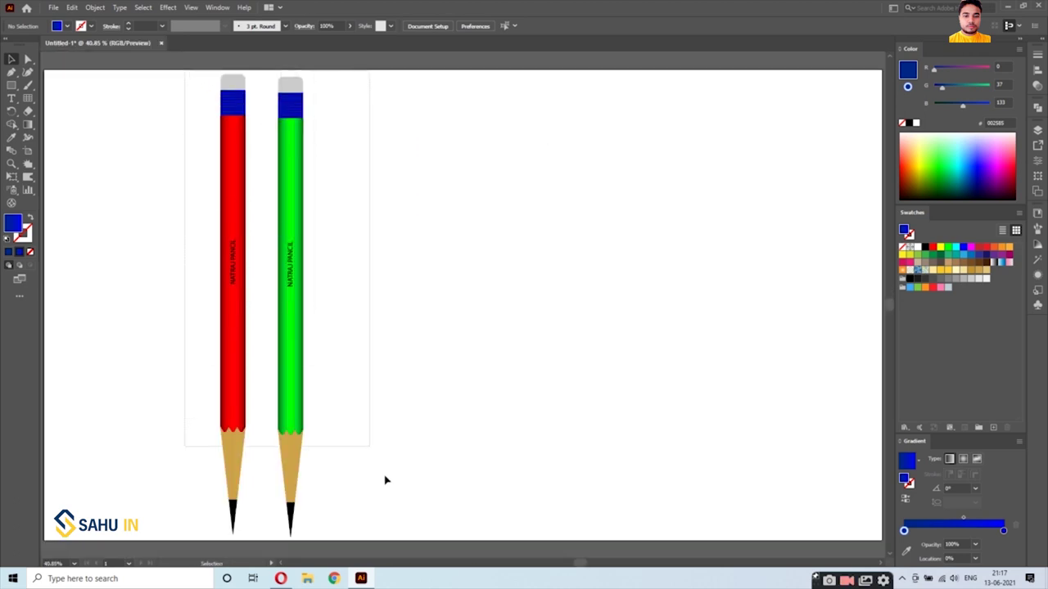
drag(291, 403, 392, 407)
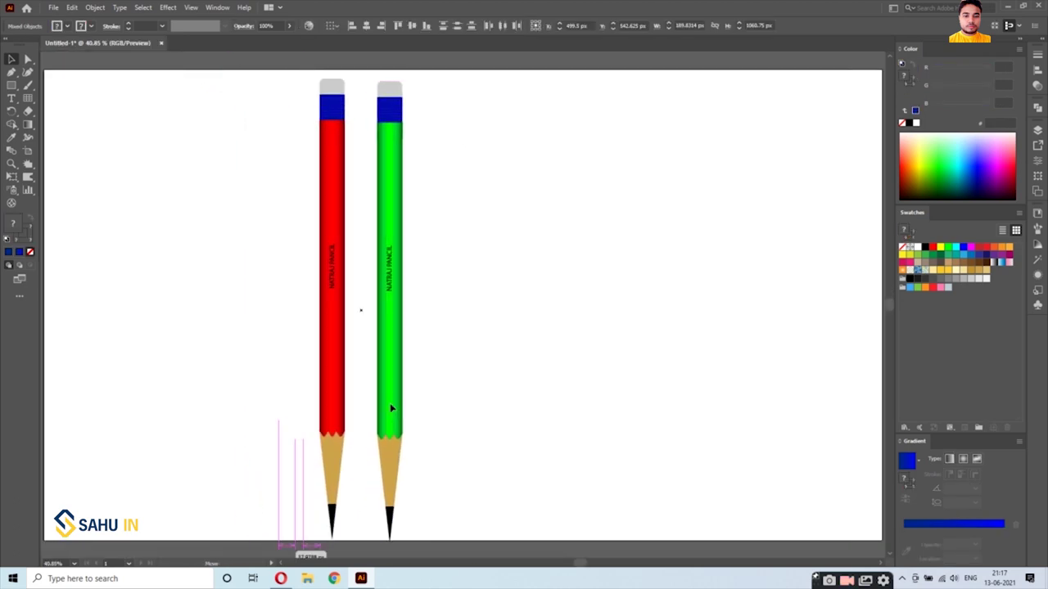
mouse_move(409, 544)
mouse_down()
mouse_move(529, 485)
mouse_move(223, 409)
mouse_move(76, 388)
mouse_up()
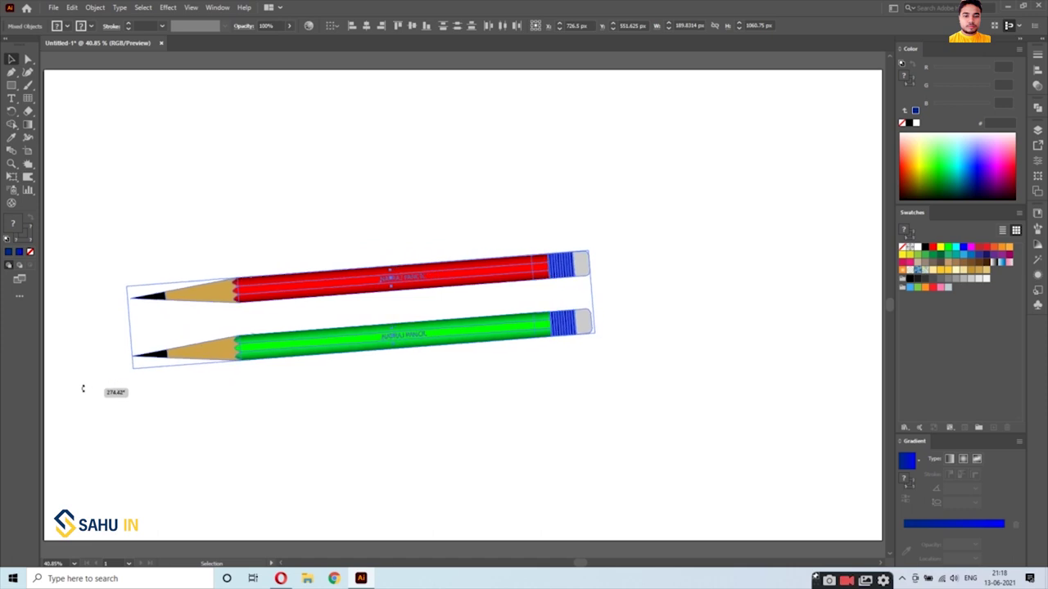